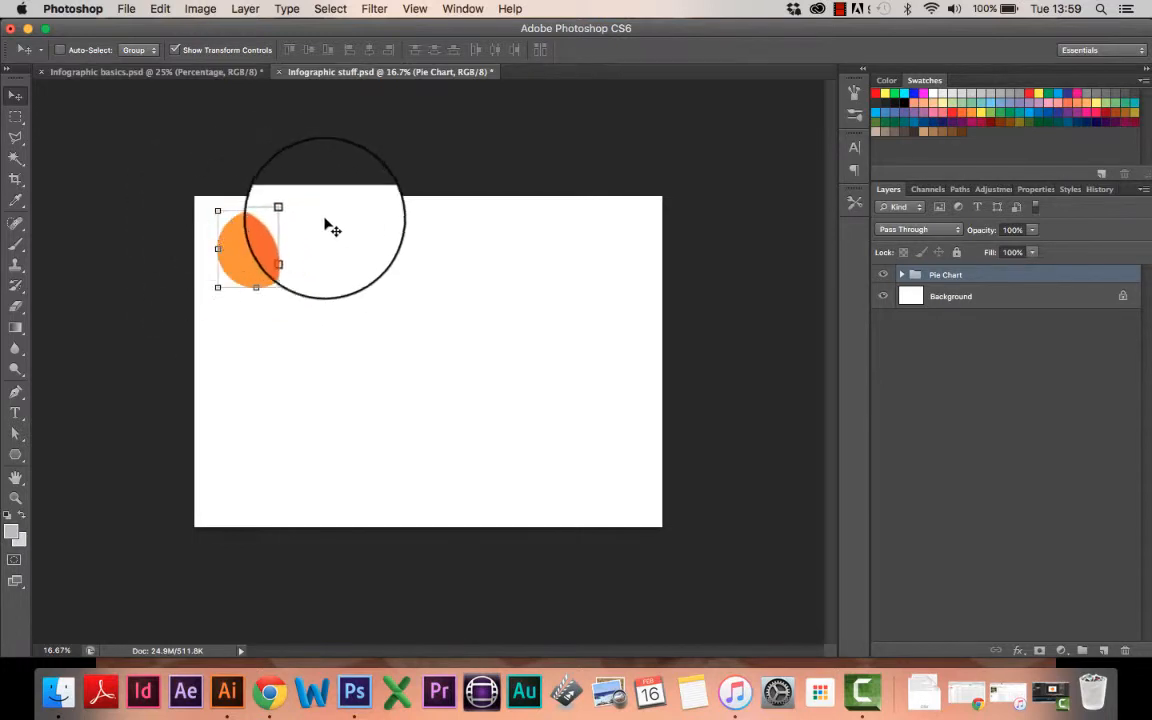
Step: In the Infographic basics document, add a new empty layer above the Pie Chart group
click(150, 72)
drag(410, 148, 393, 80)
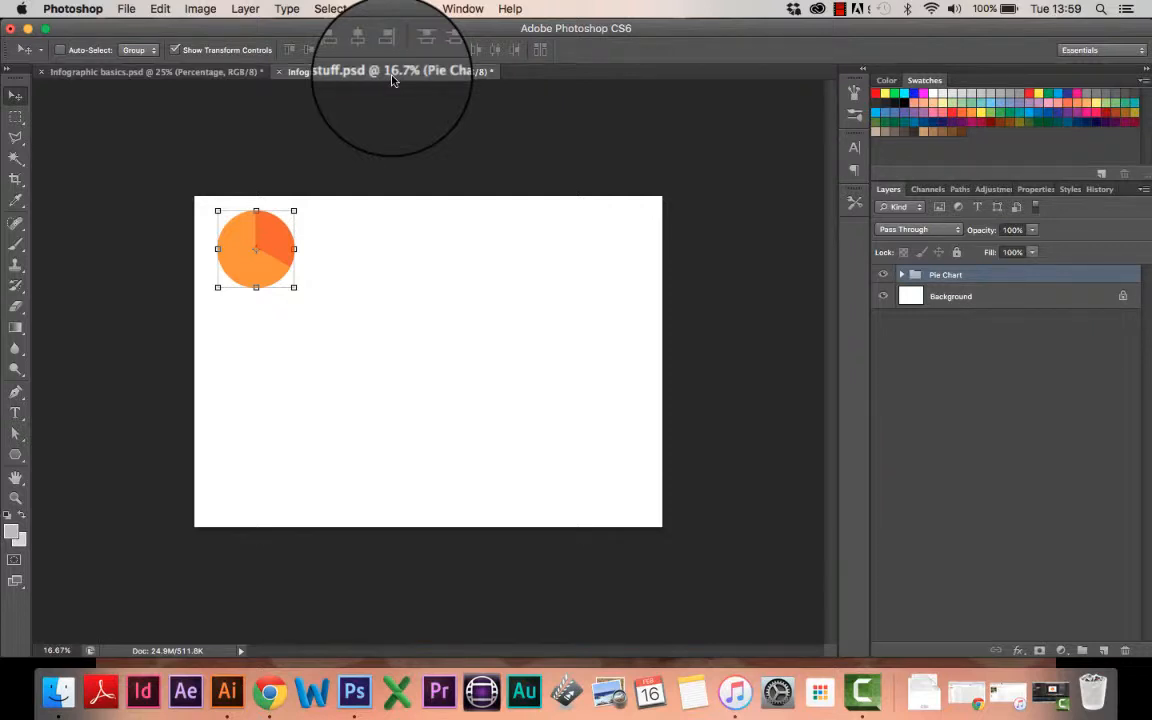
drag(393, 80, 904, 277)
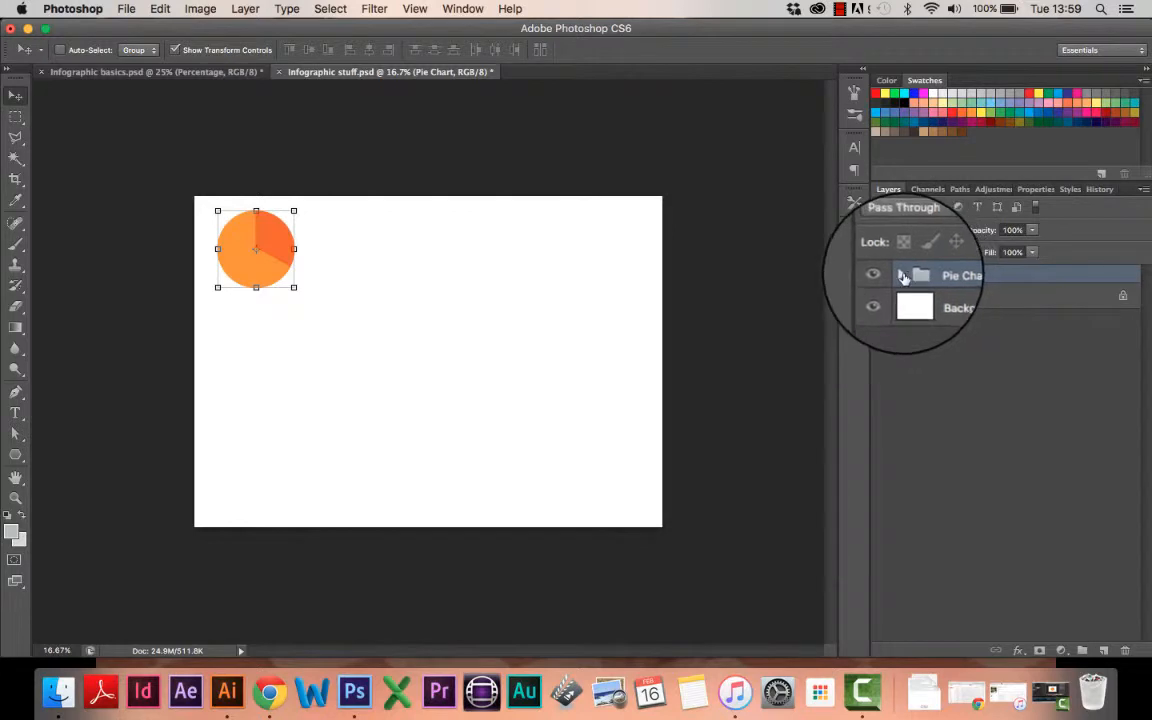
click(904, 277)
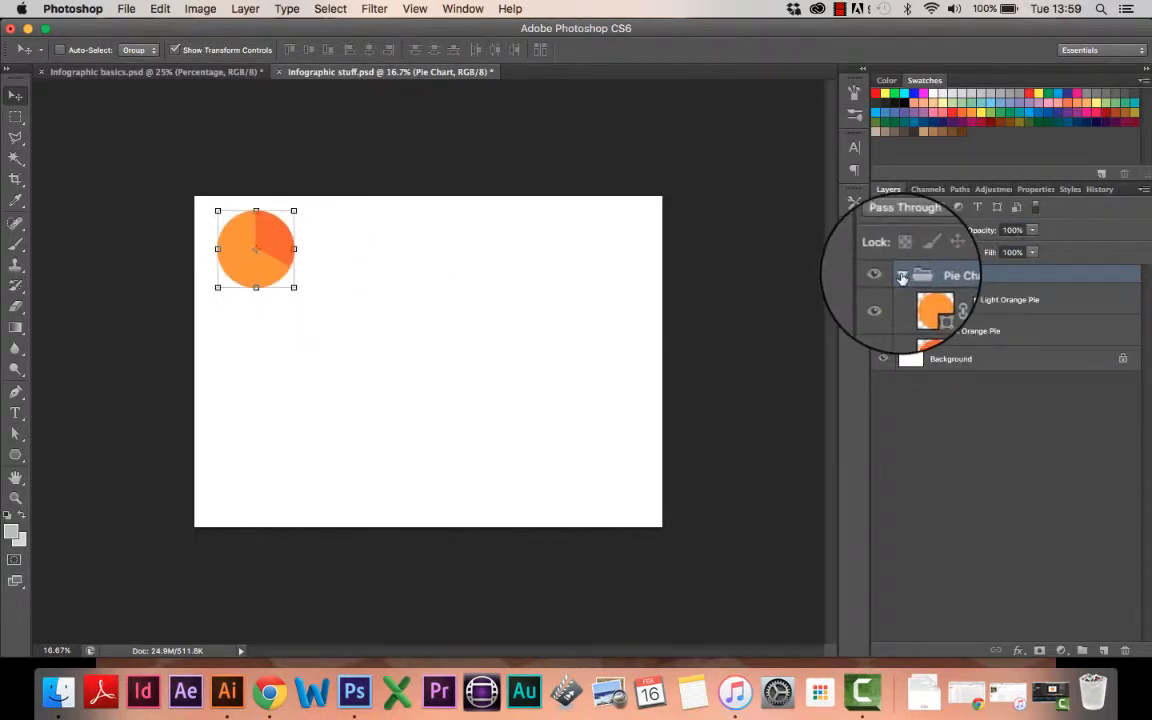
click(903, 277)
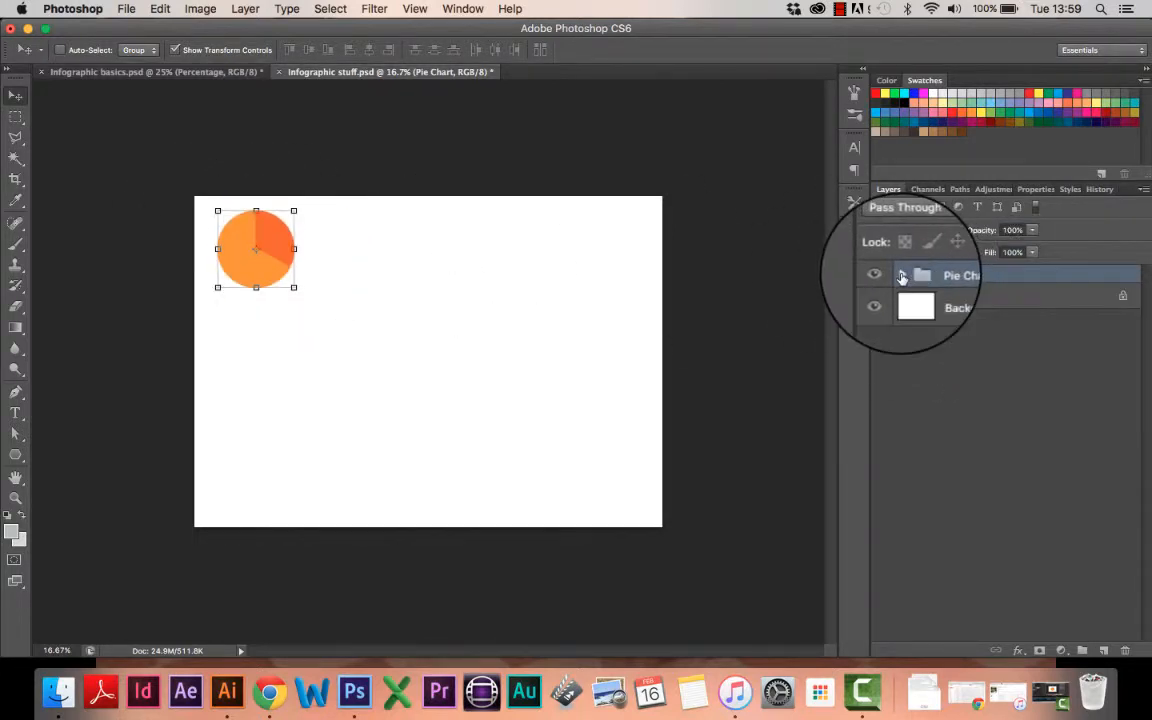
click(1104, 652)
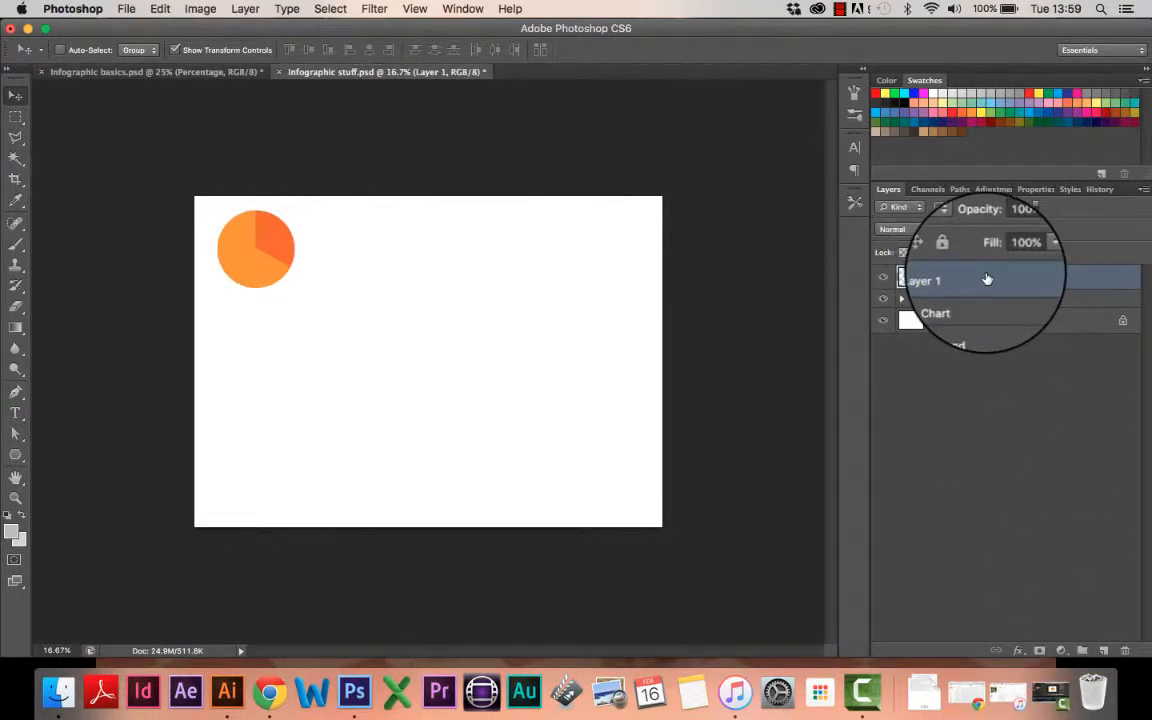
Step: Select the Custom Shape Tool from the shape tools flyout
click(16, 456)
click(16, 456)
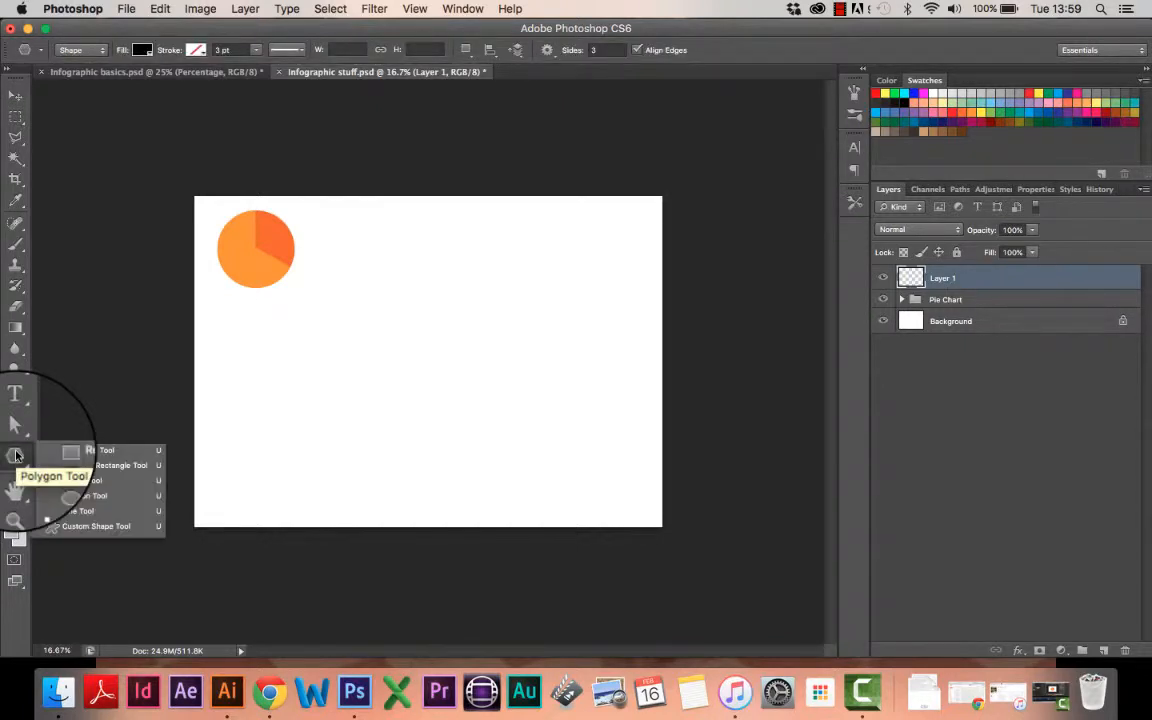
click(78, 450)
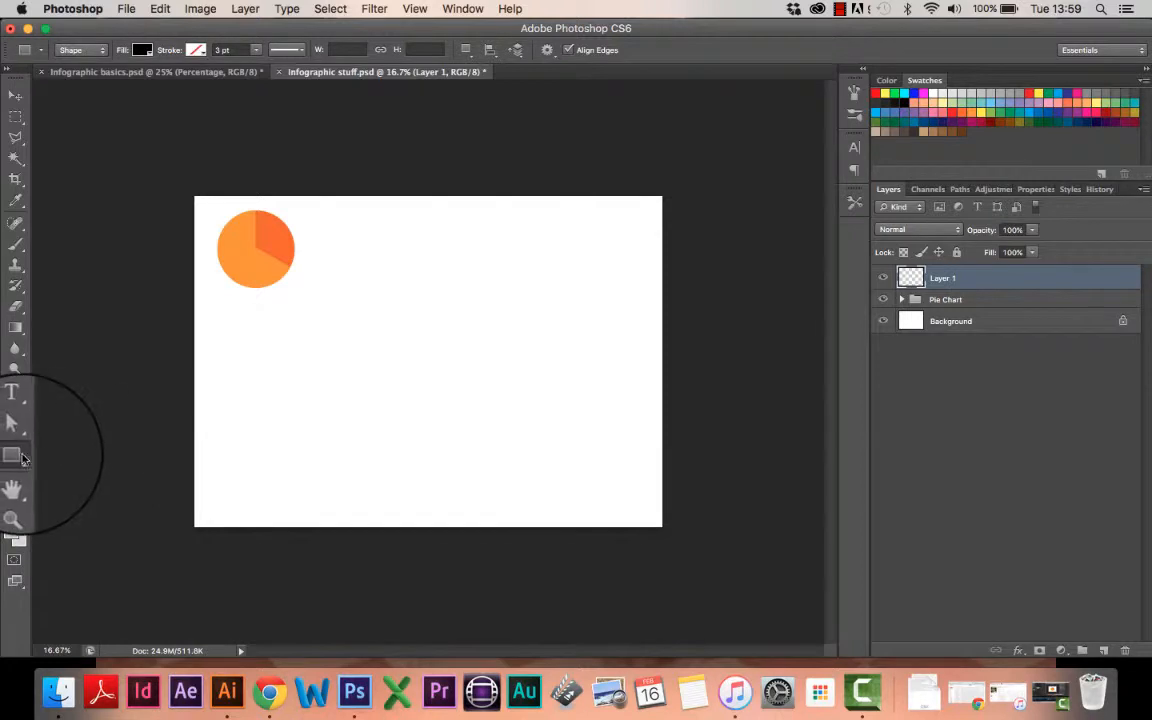
click(19, 456)
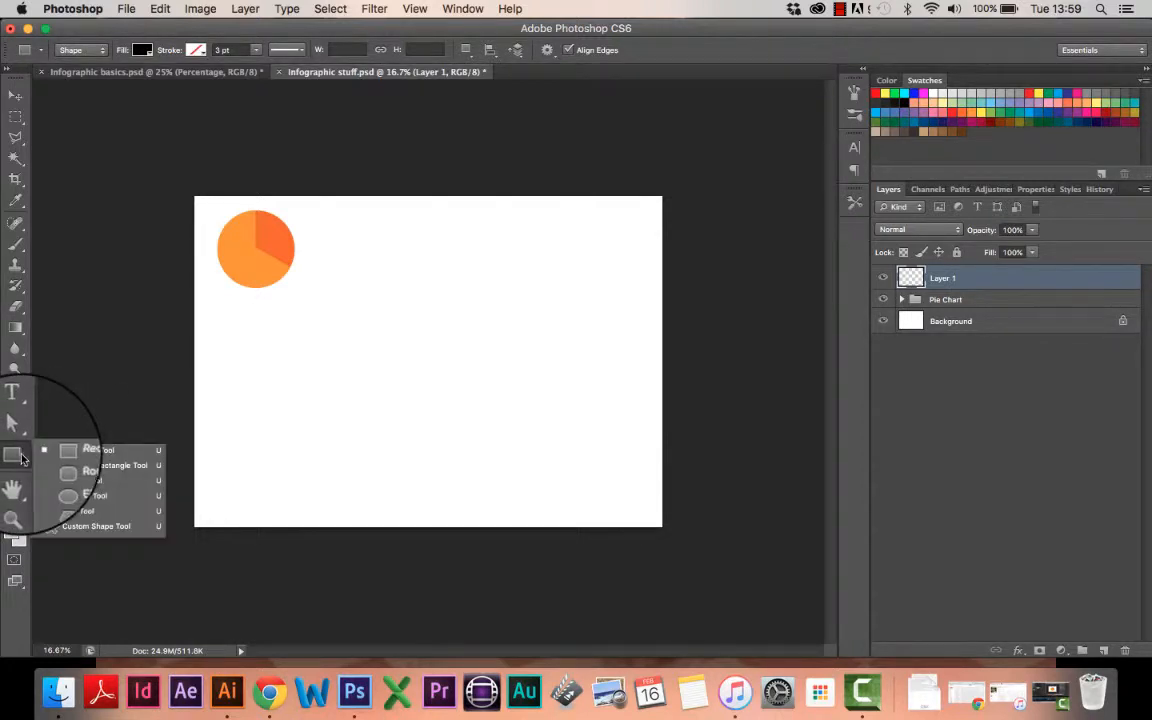
click(98, 530)
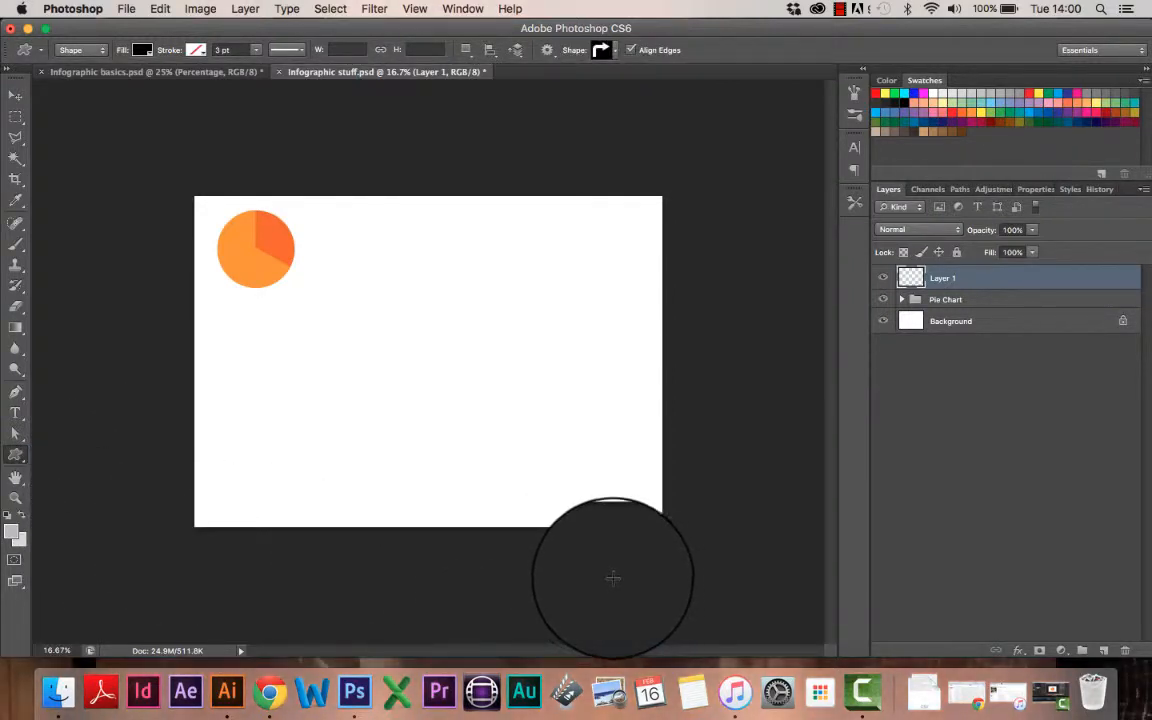
Step: Draw a black block arrow right of the canvas centre
click(616, 55)
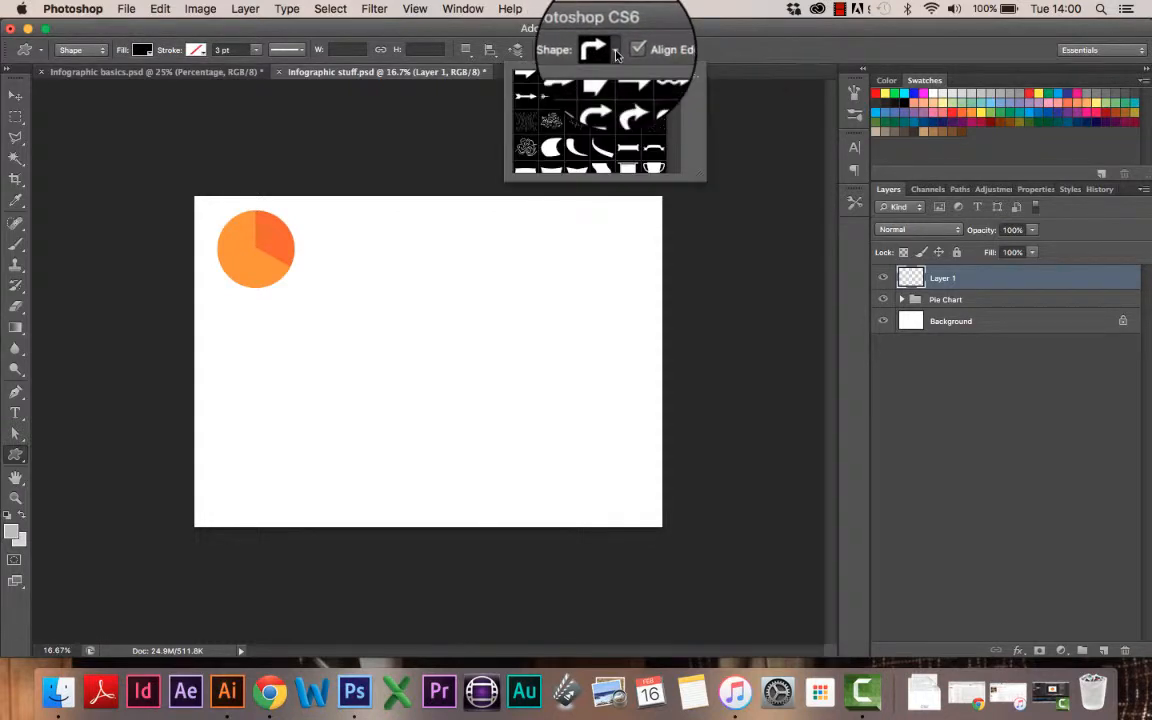
scroll(678, 80, up, 5)
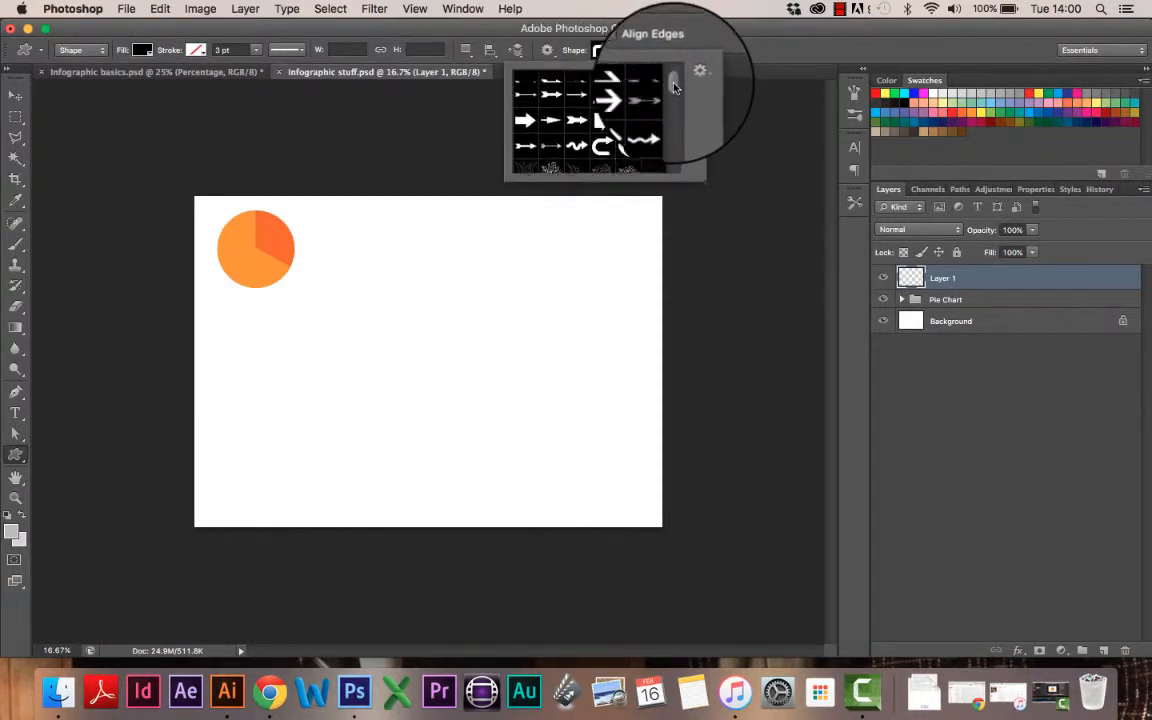
mouse_move(676, 82)
mouse_down()
mouse_move(686, 180)
mouse_move(678, 80)
mouse_move(675, 165)
mouse_move(675, 83)
mouse_up()
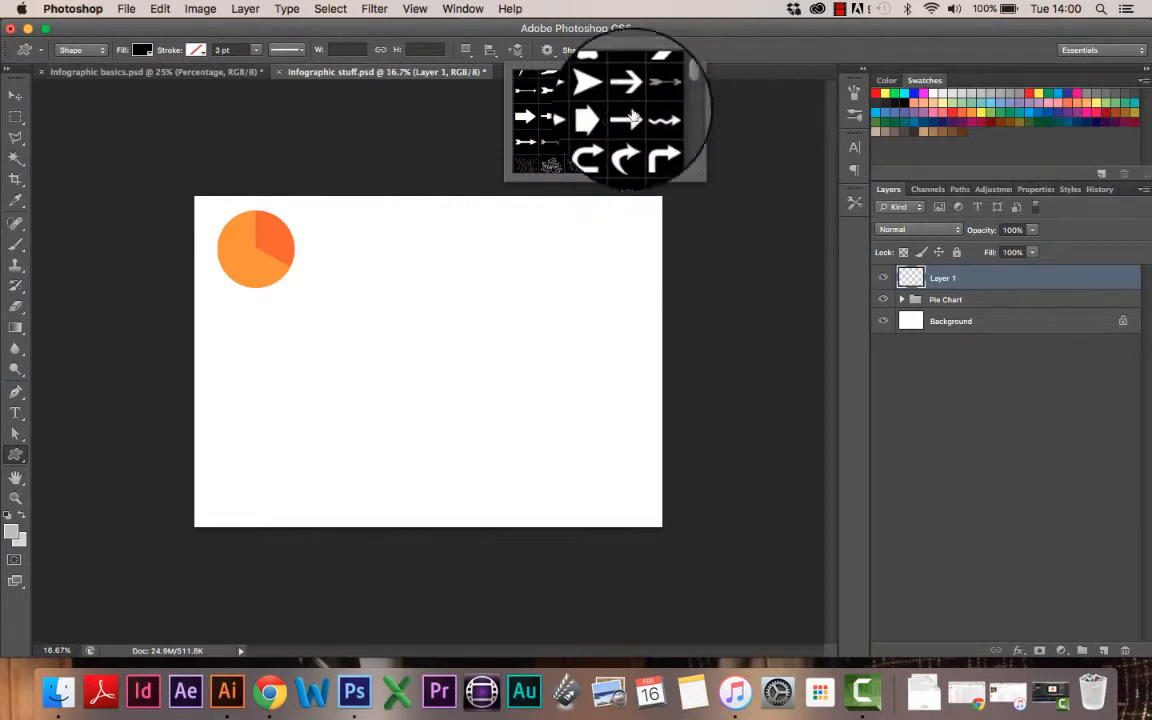
click(606, 118)
click(442, 265)
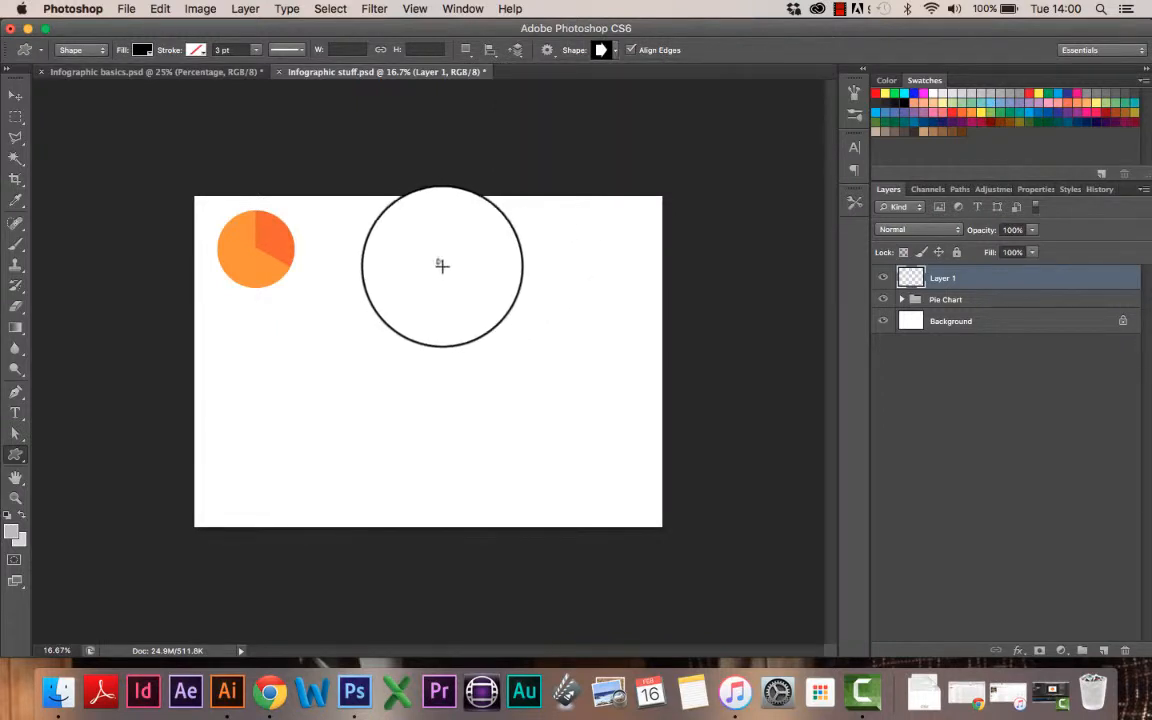
drag(427, 245, 537, 366)
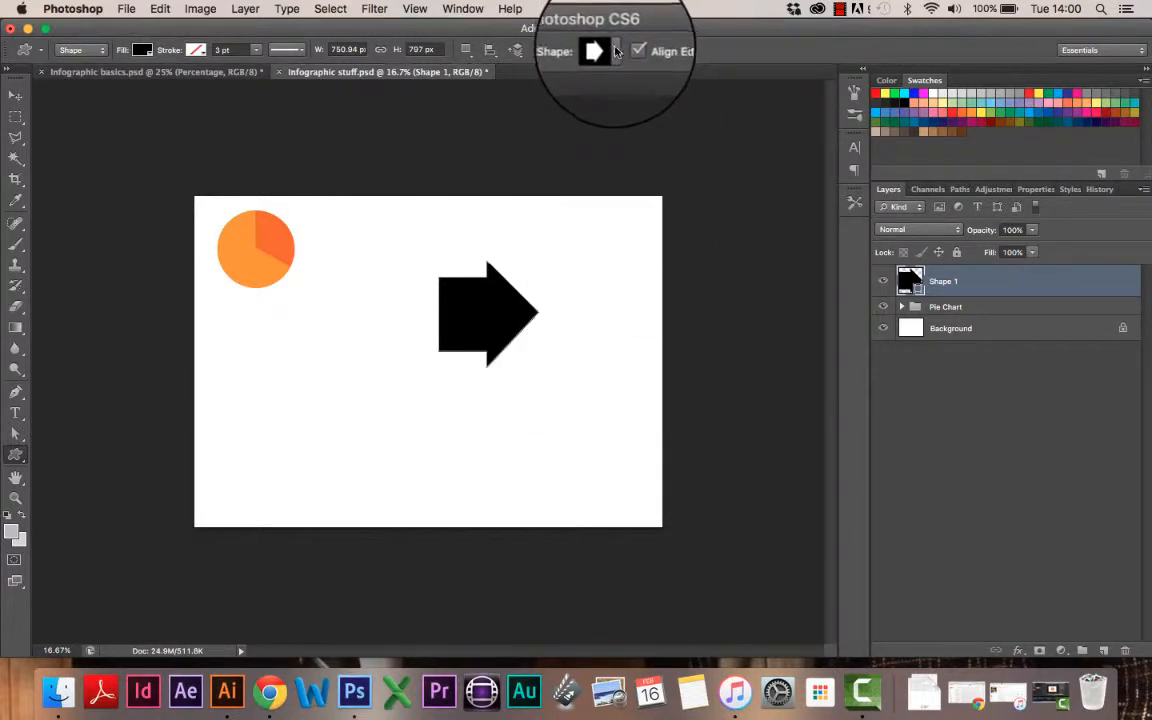
Step: Draw a black right-angled arrow in the lower middle of the canvas
click(616, 51)
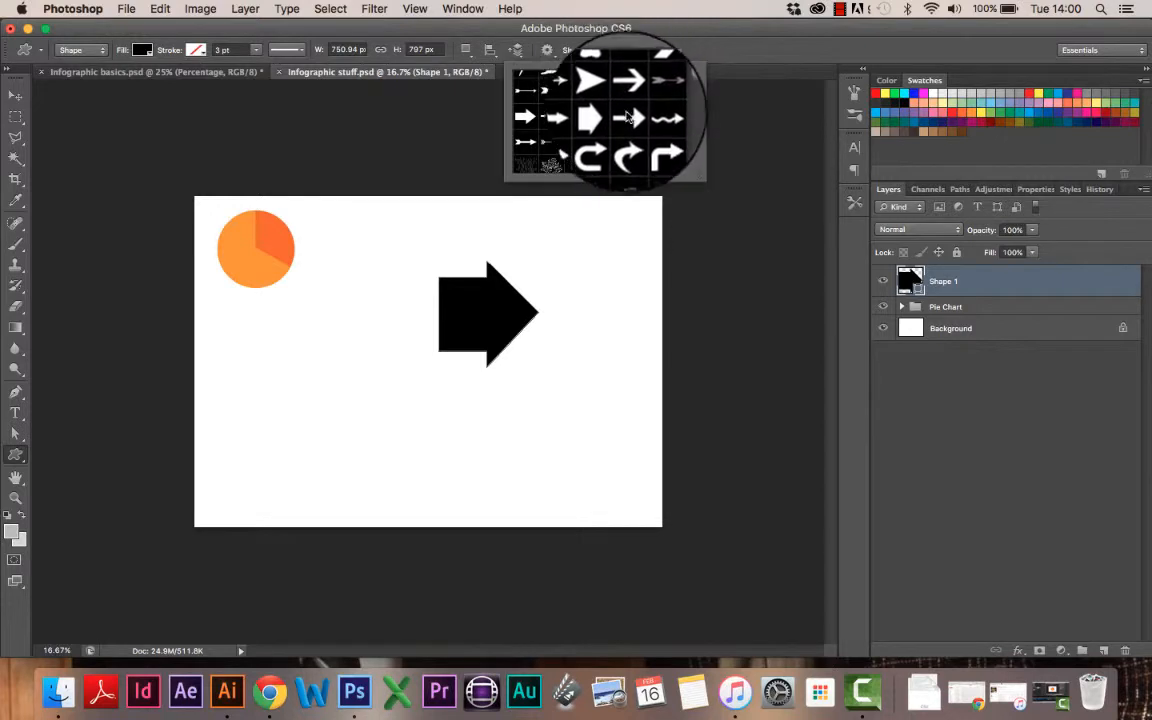
double_click(646, 136)
drag(317, 372, 453, 489)
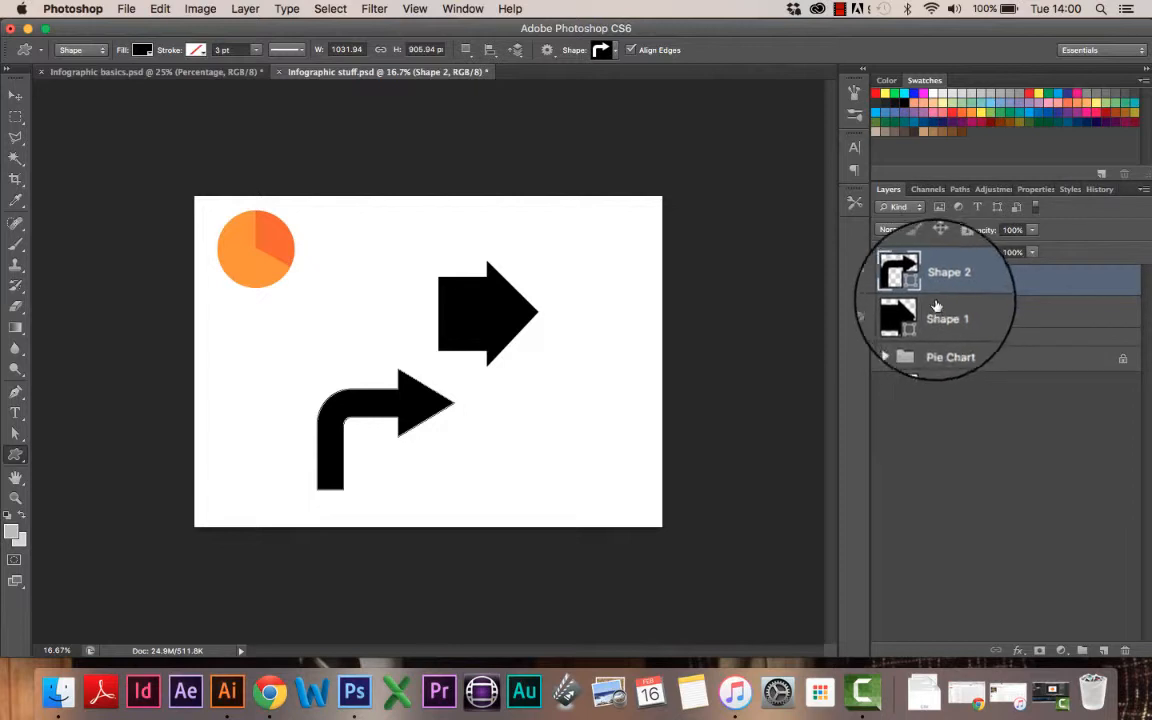
Step: Delete both arrow layers, Shape 1 and Shape 2
click(15, 94)
shift+click(1010, 314)
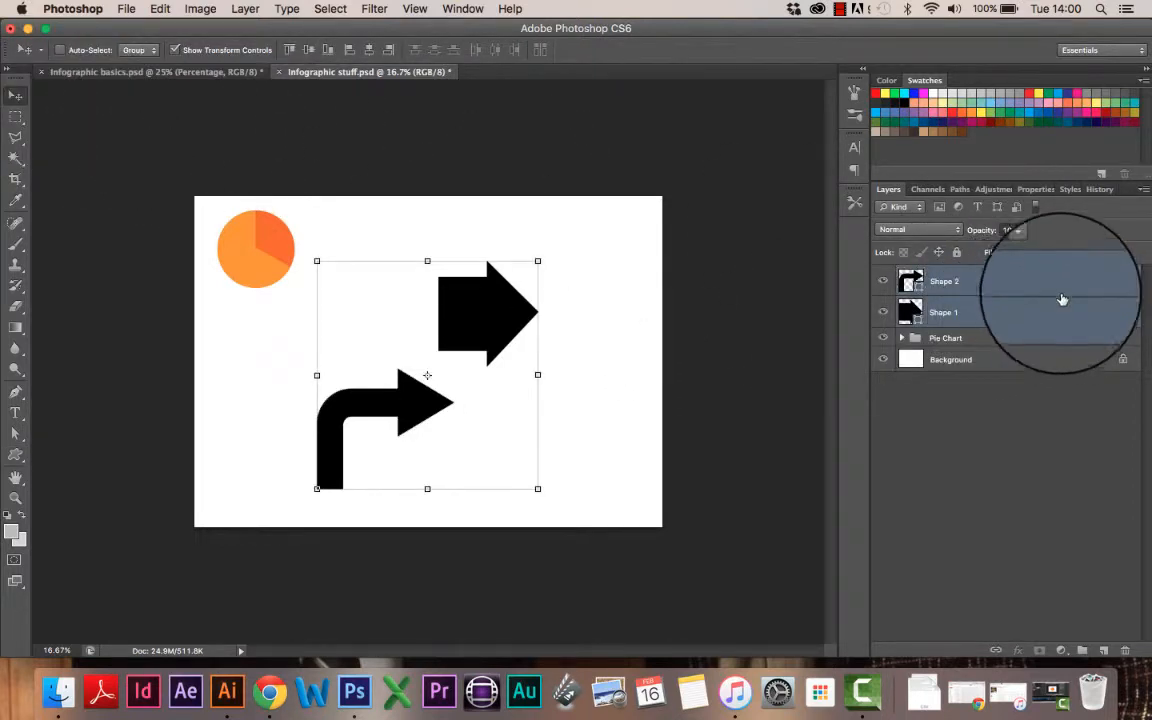
drag(1060, 289, 1126, 652)
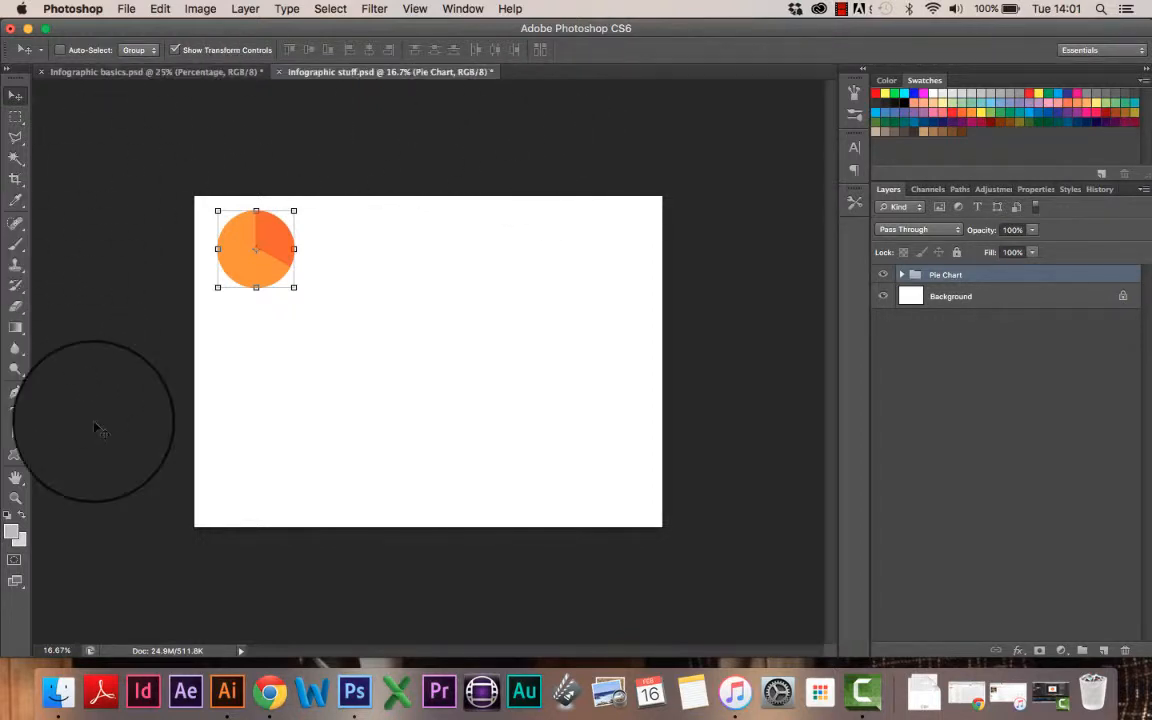
Step: Switch to the Polygon Tool from the shape tools flyout
click(13, 458)
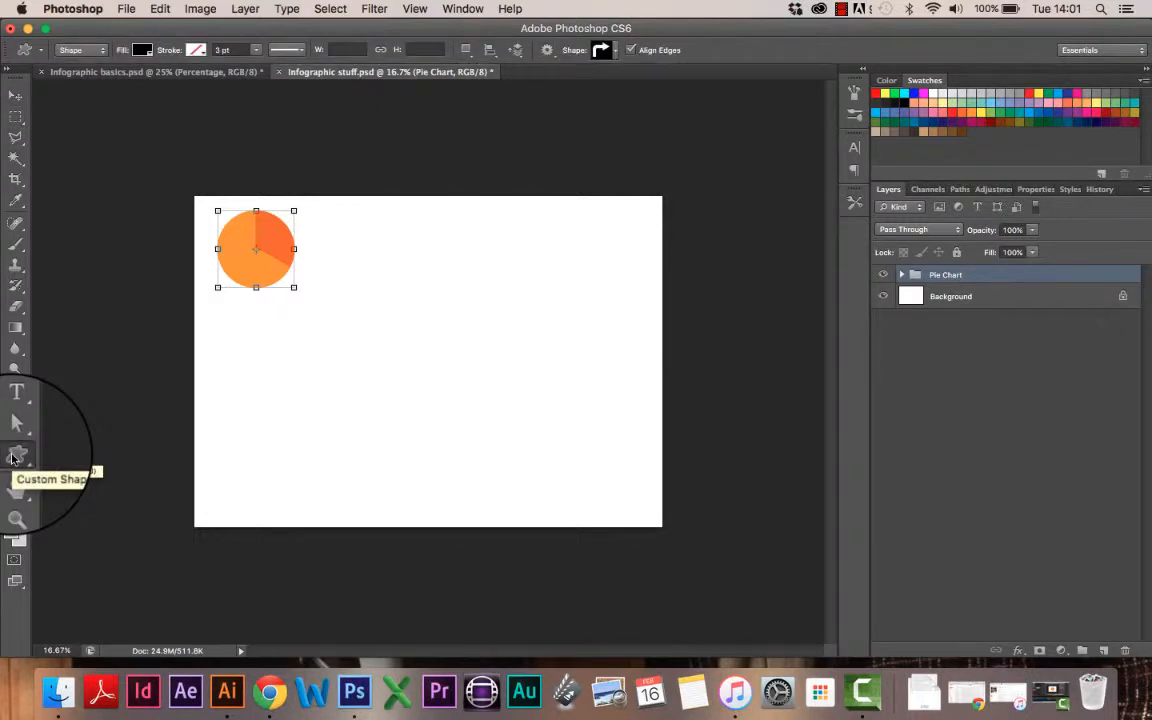
click(13, 458)
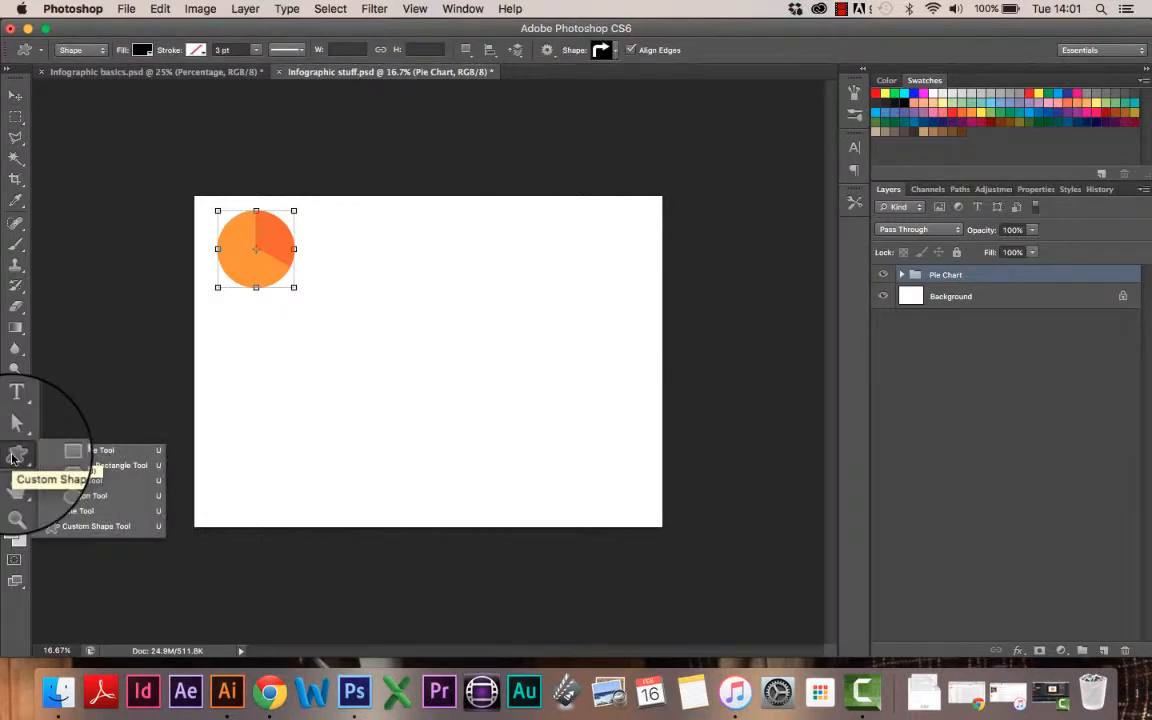
click(78, 496)
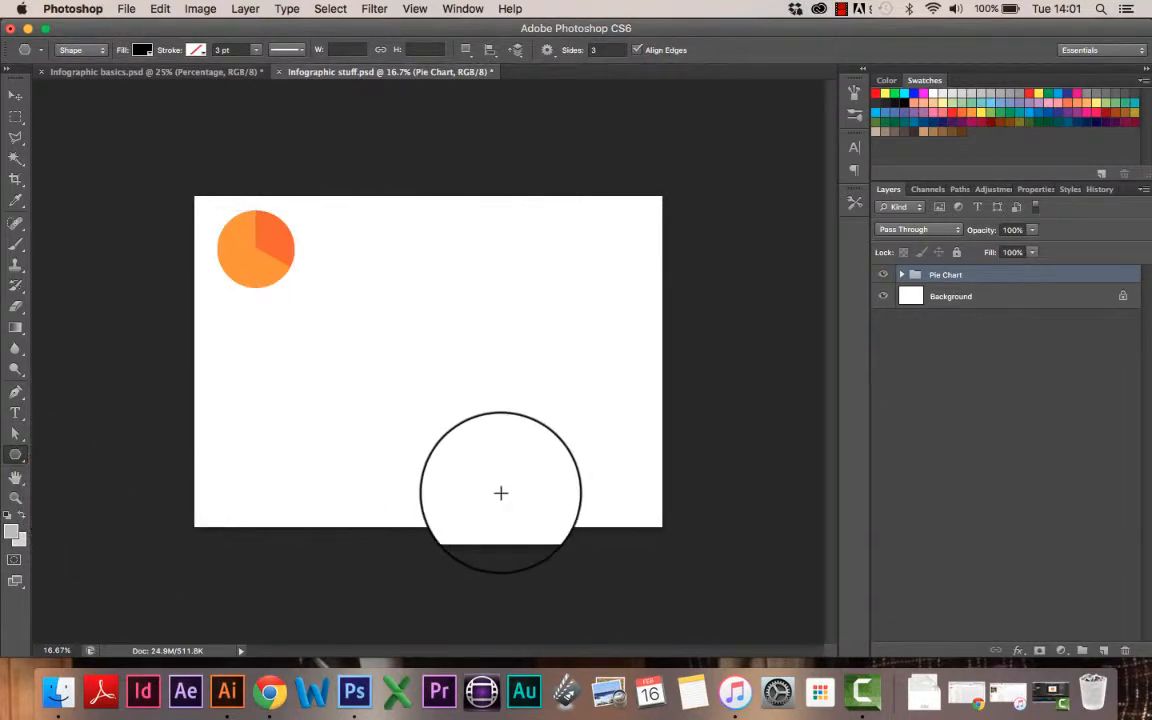
Step: Set polygon Sides to 3 and draw a black triangle near the top of the canvas
double_click(590, 49)
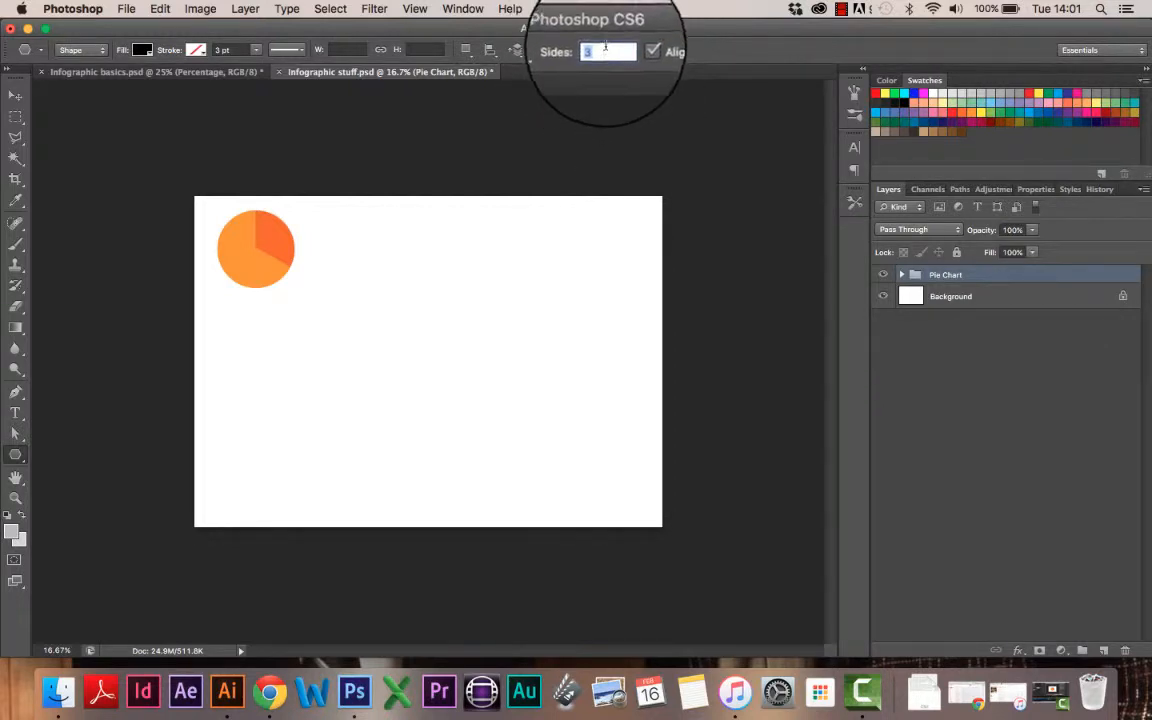
text(3)
drag(453, 285, 421, 276)
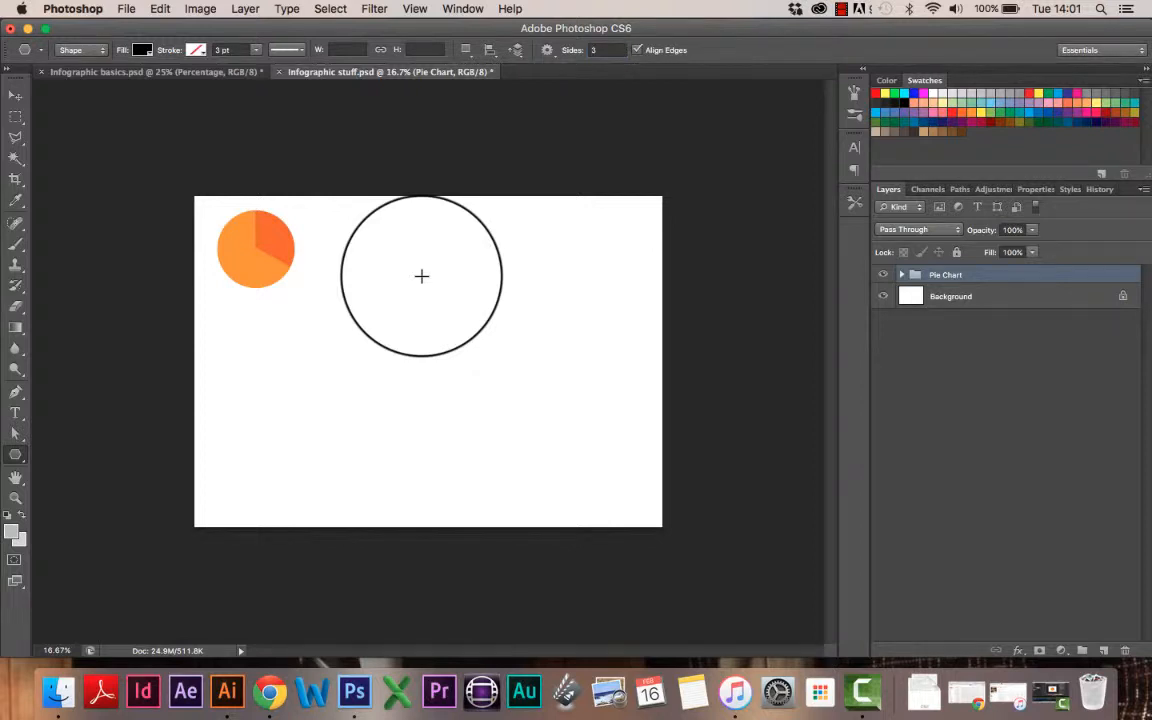
mouse_move(421, 276)
mouse_down()
mouse_move(478, 332)
mouse_move(484, 312)
mouse_up()
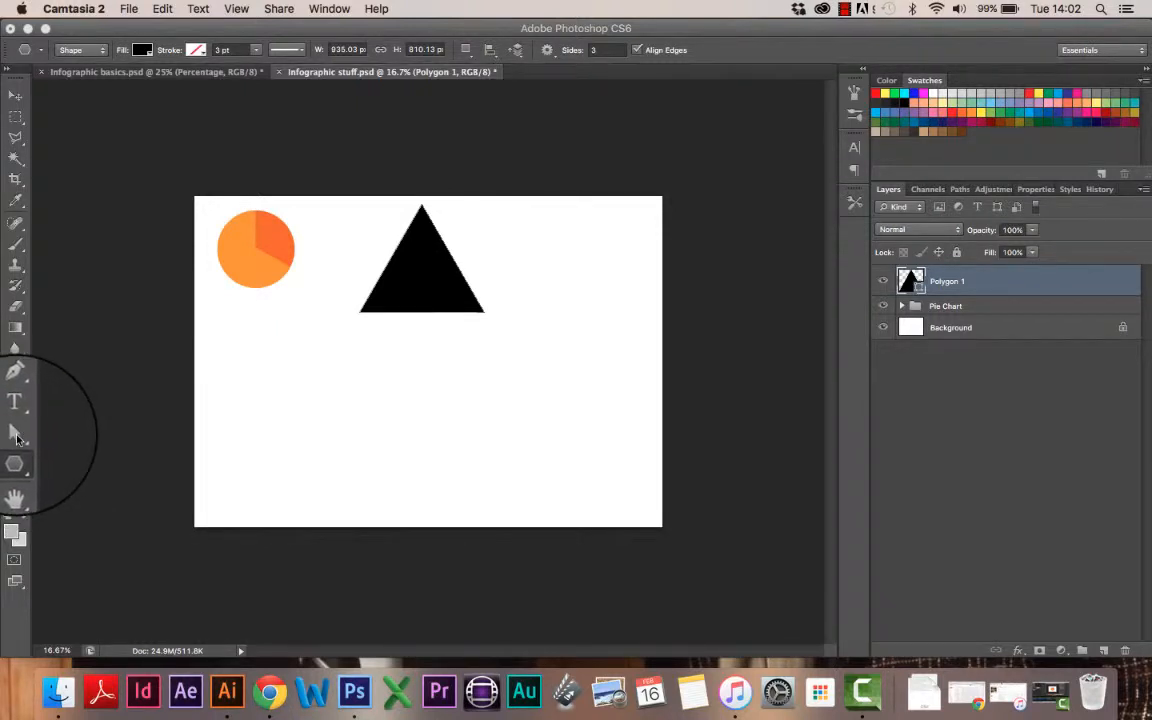
click(15, 437)
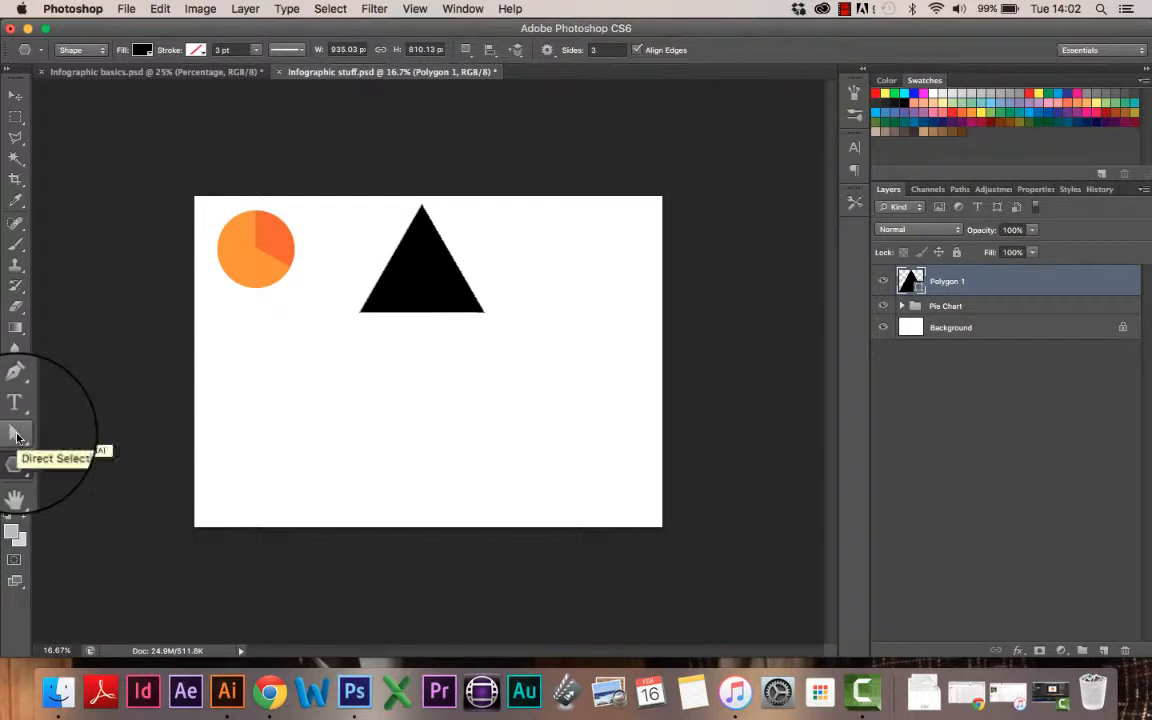
Step: Using the Direct Selection Tool, drag the triangle's bottom-right anchor slightly downward
click(16, 437)
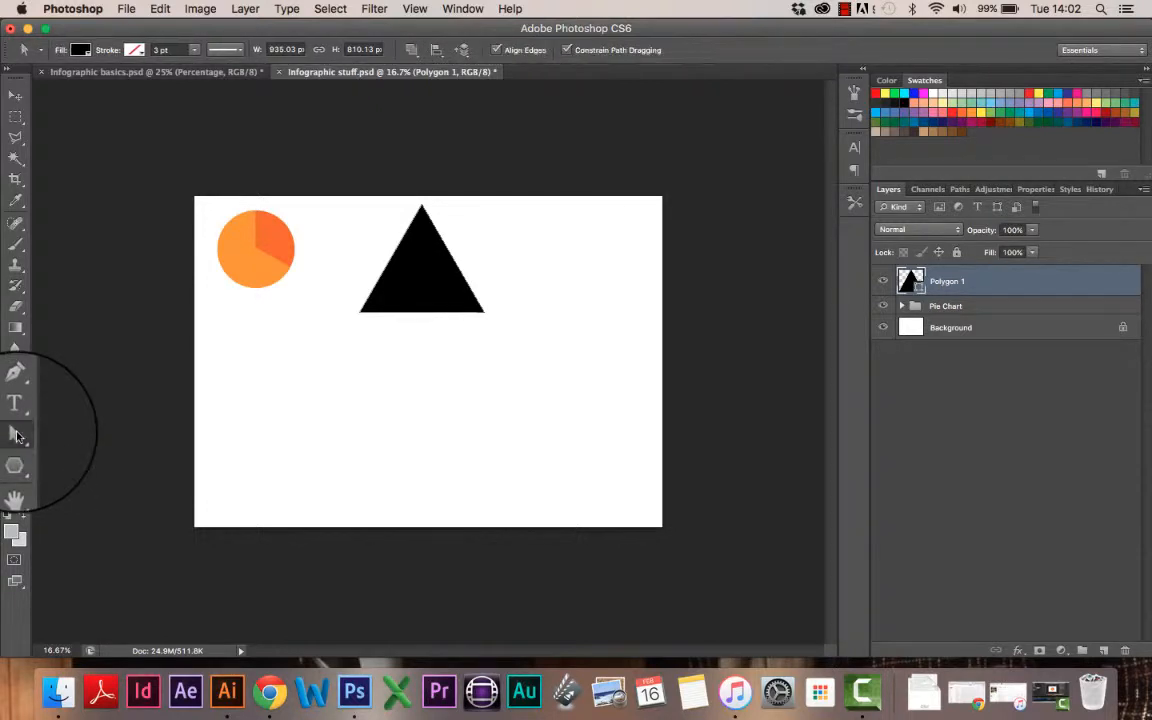
right_click(16, 437)
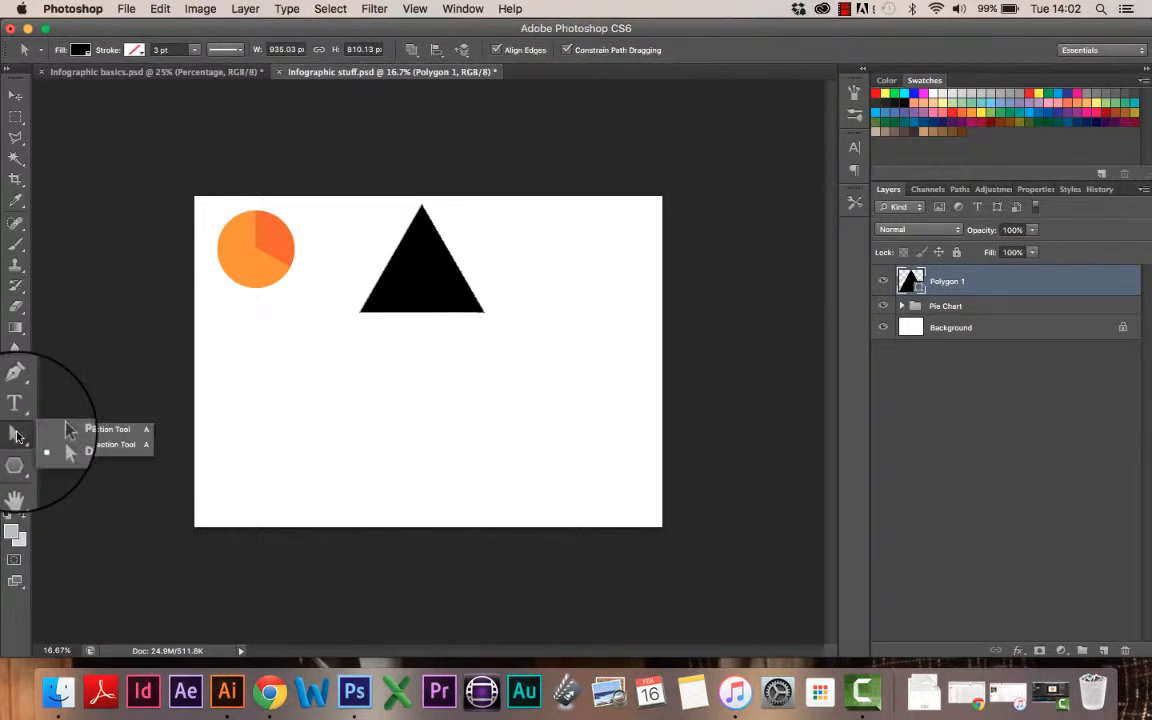
click(115, 448)
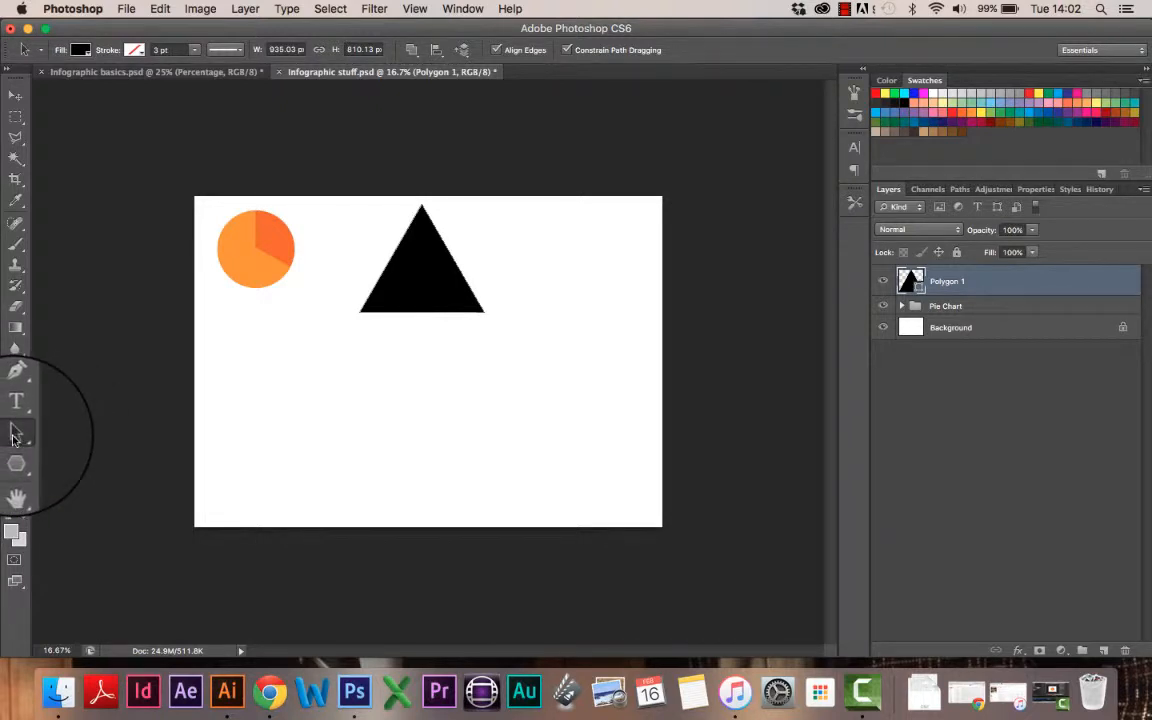
drag(15, 435, 100, 449)
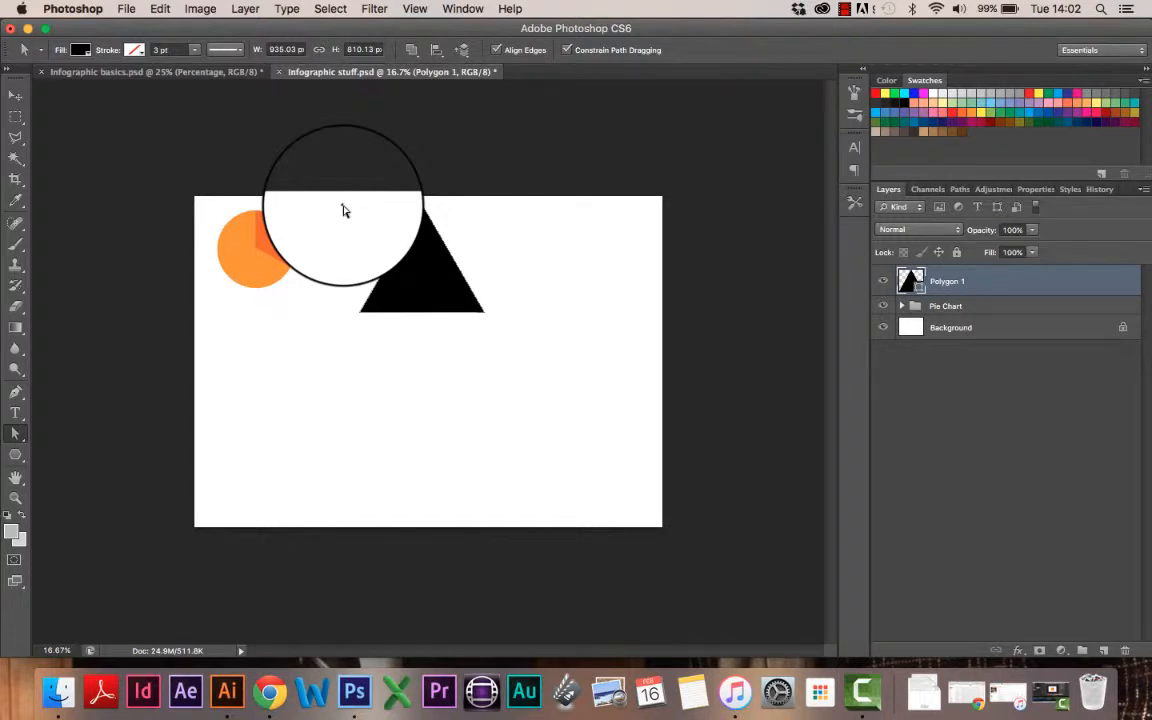
drag(342, 210, 351, 272)
drag(396, 336, 505, 327)
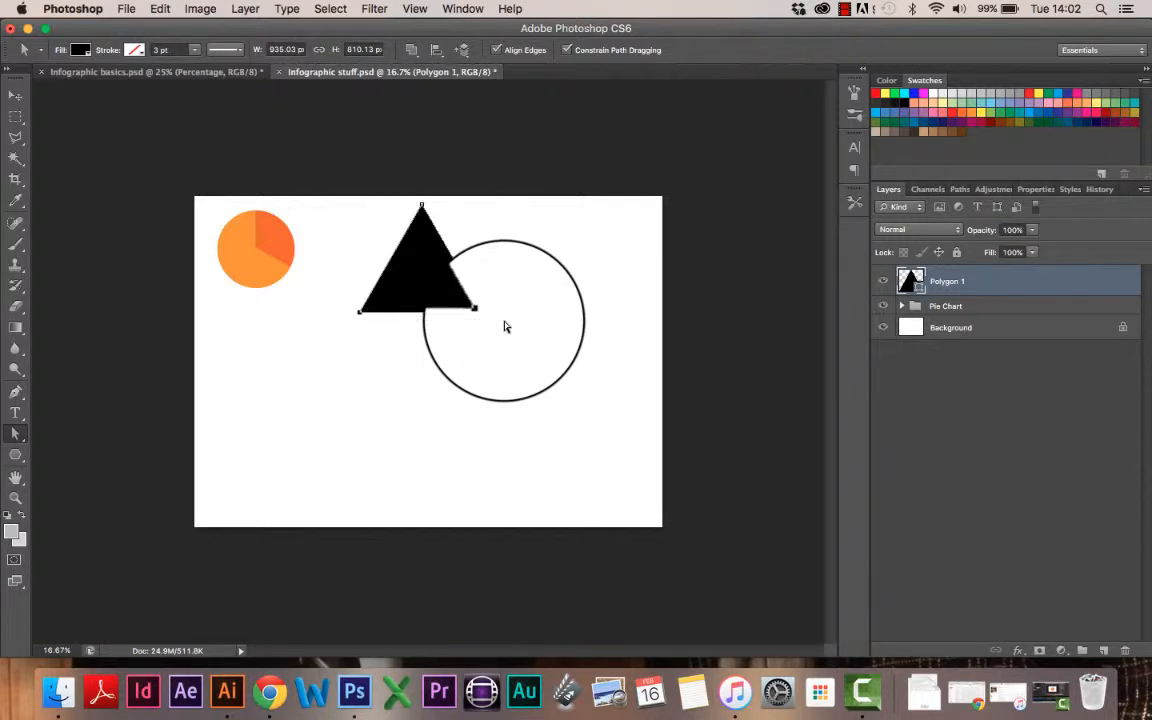
drag(505, 327, 502, 268)
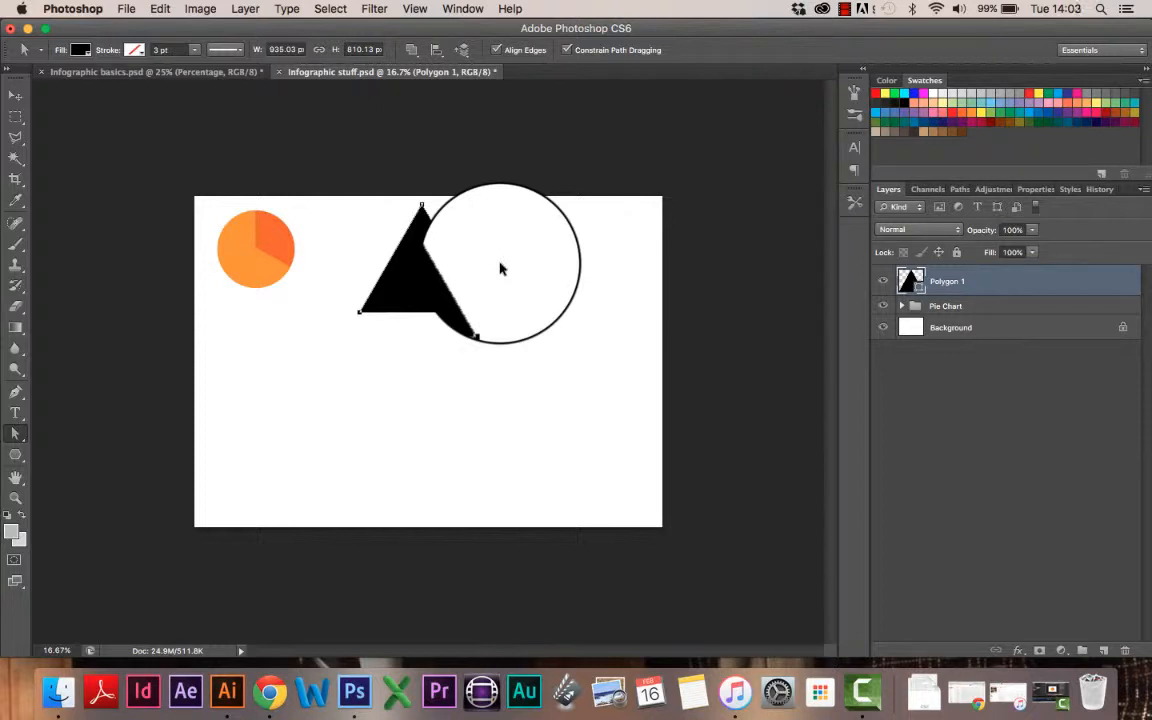
key(super+equal)
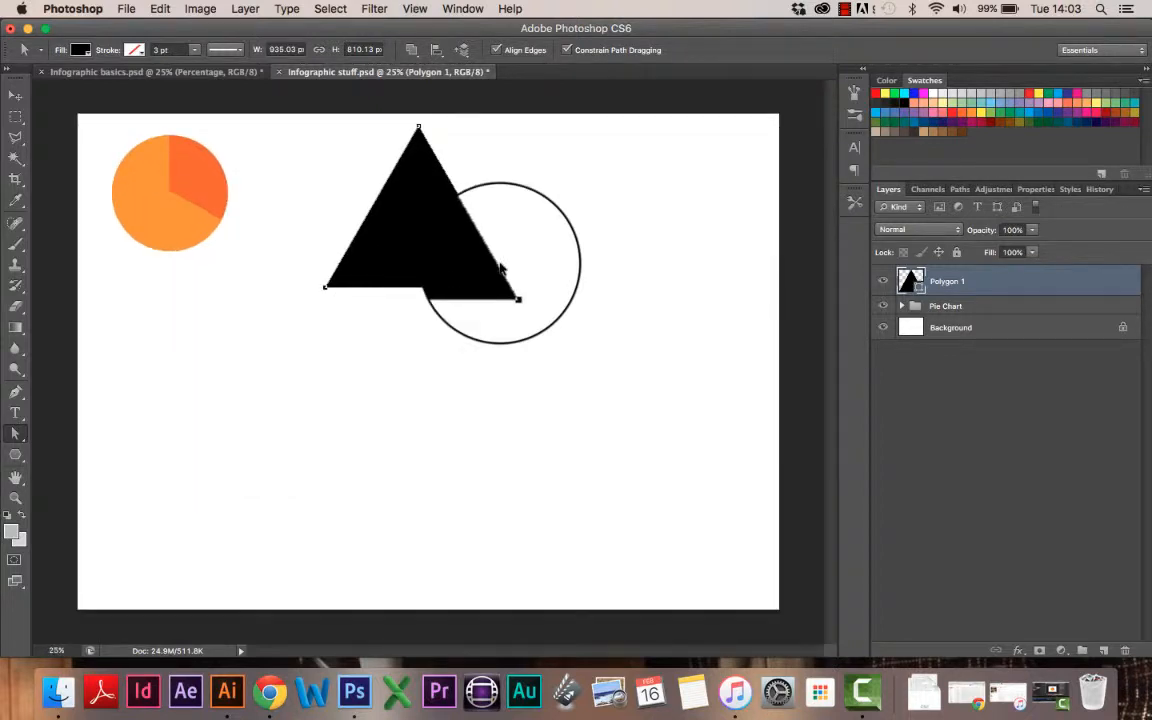
Step: Drag the triangle's apex straight down, making a wide, low arrowhead with a level base
key(super+equal)
key(super+equal)
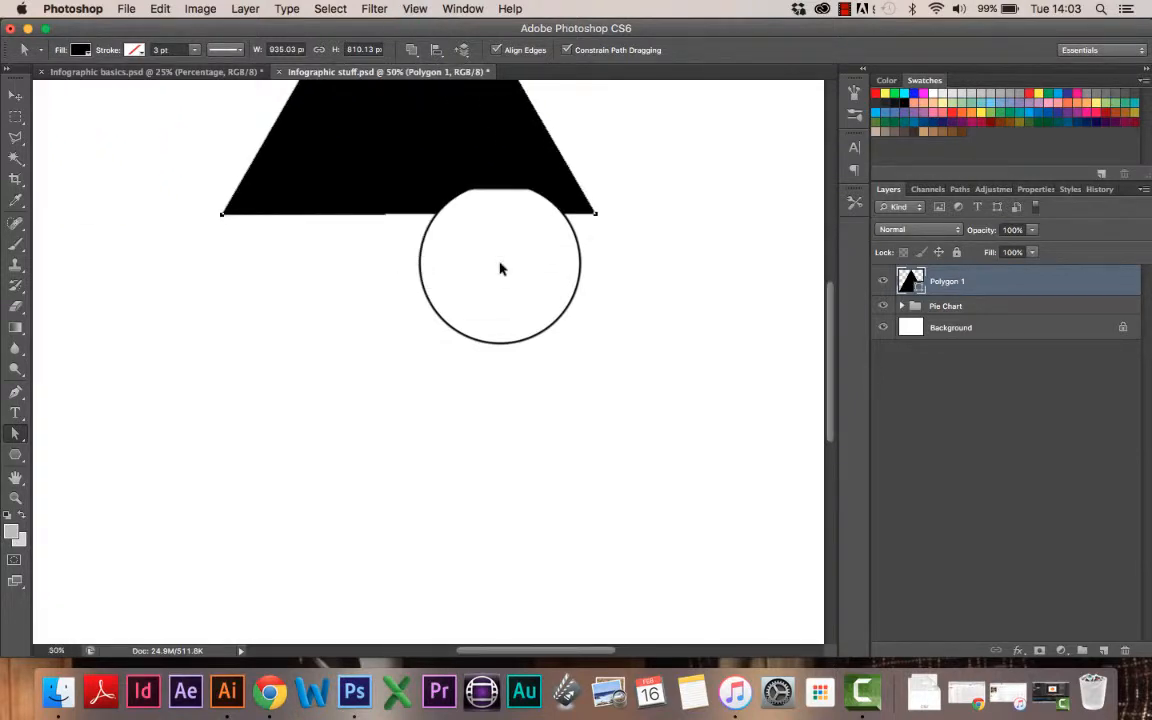
key(super+equal)
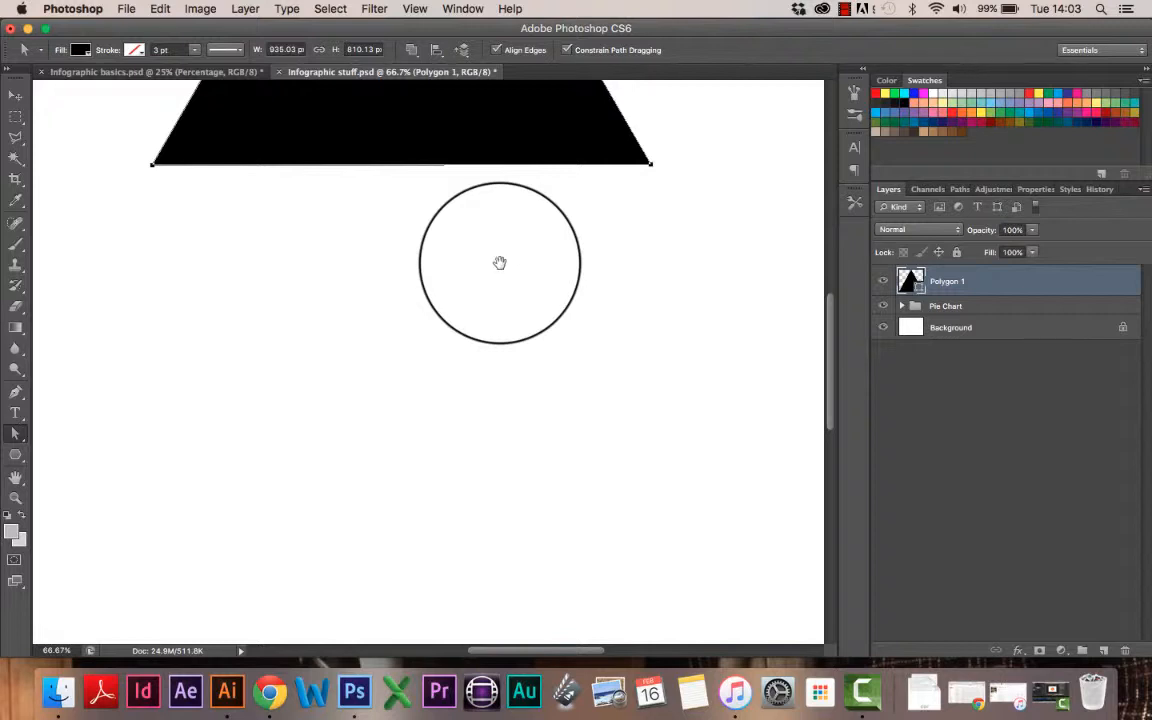
drag(500, 262, 416, 571)
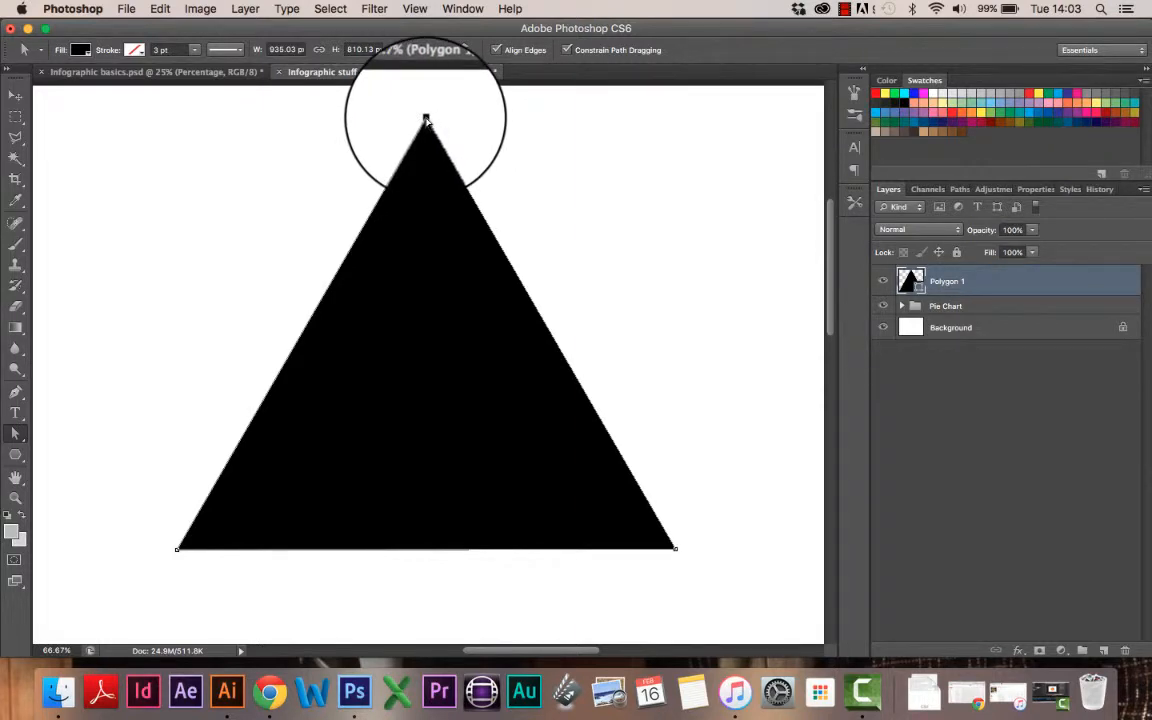
drag(425, 118, 595, 162)
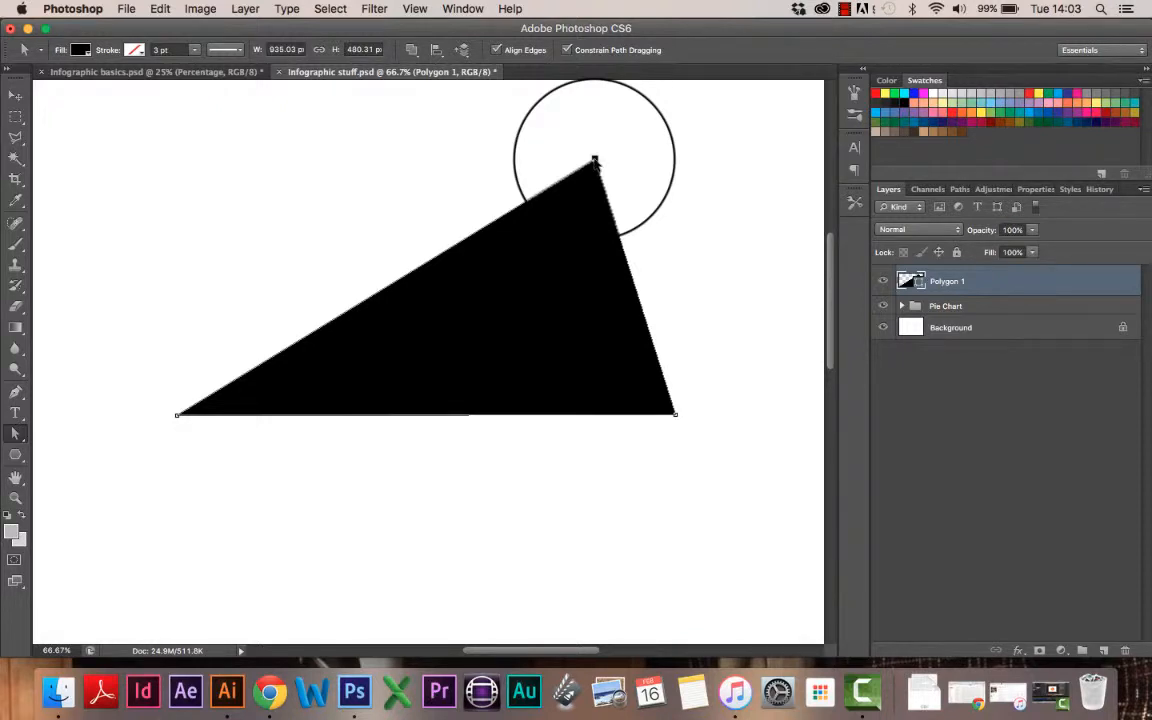
key(super+z)
scroll(545, 244, up, 5)
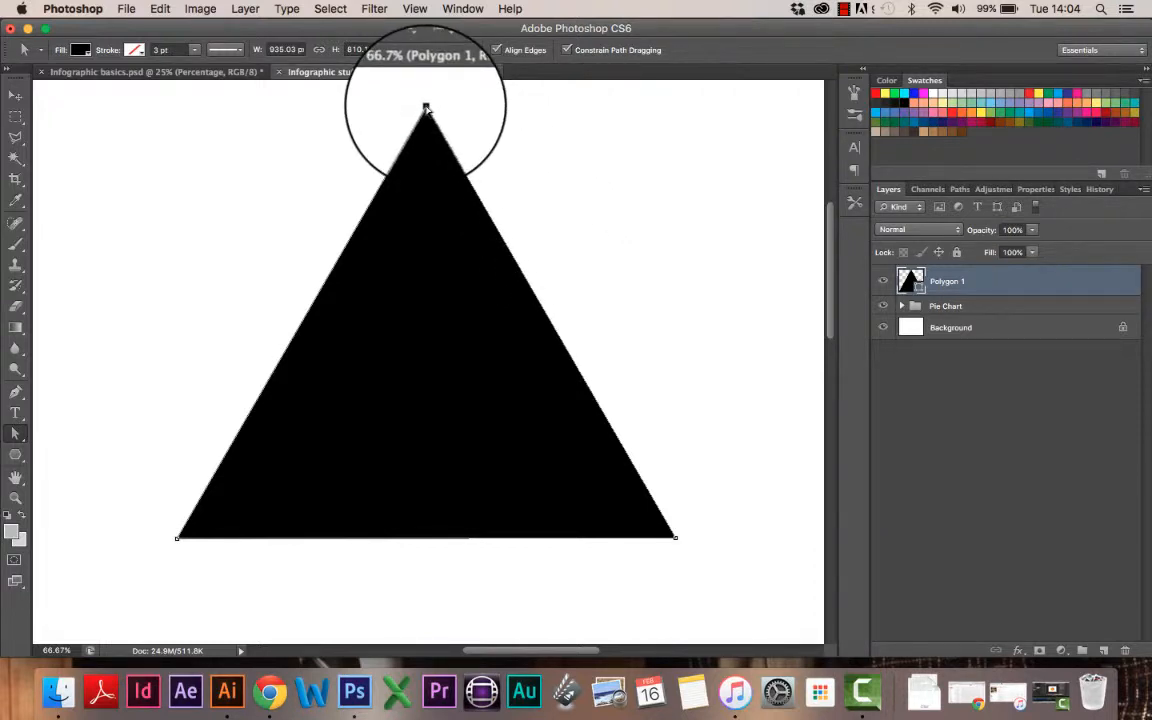
drag(426, 108, 427, 343)
Step: Zoom out and pan to show the pie chart and triangle, then open the shape tools flyout
click(16, 95)
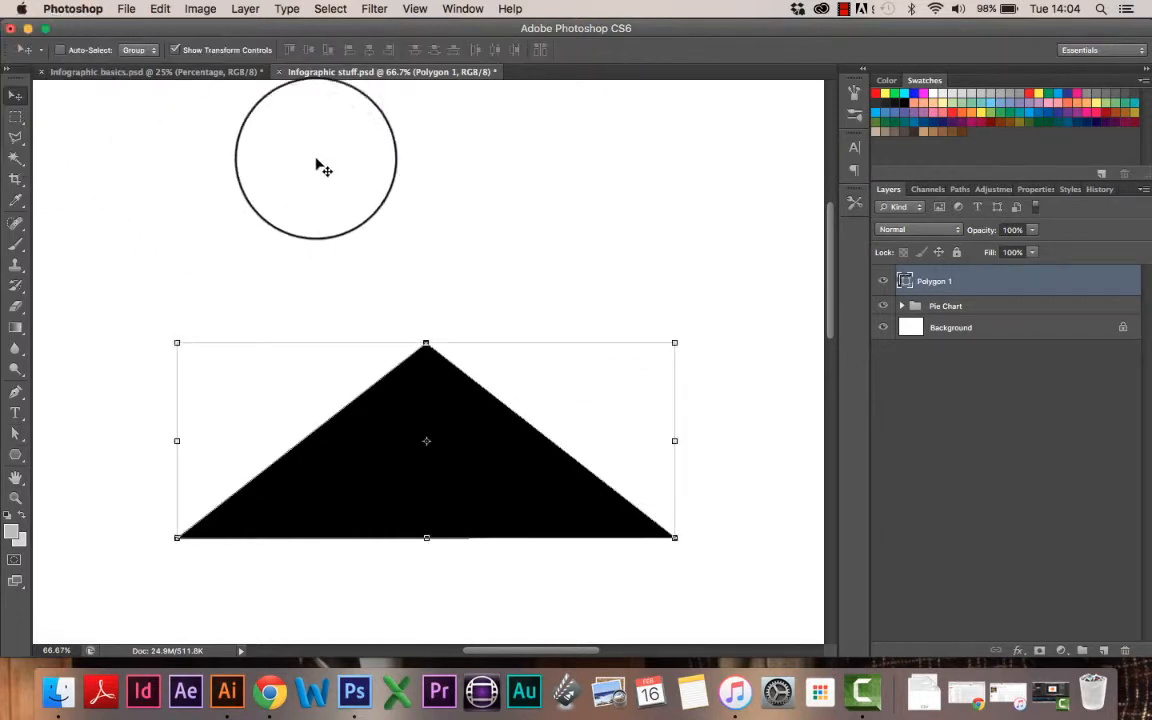
drag(323, 169, 634, 231)
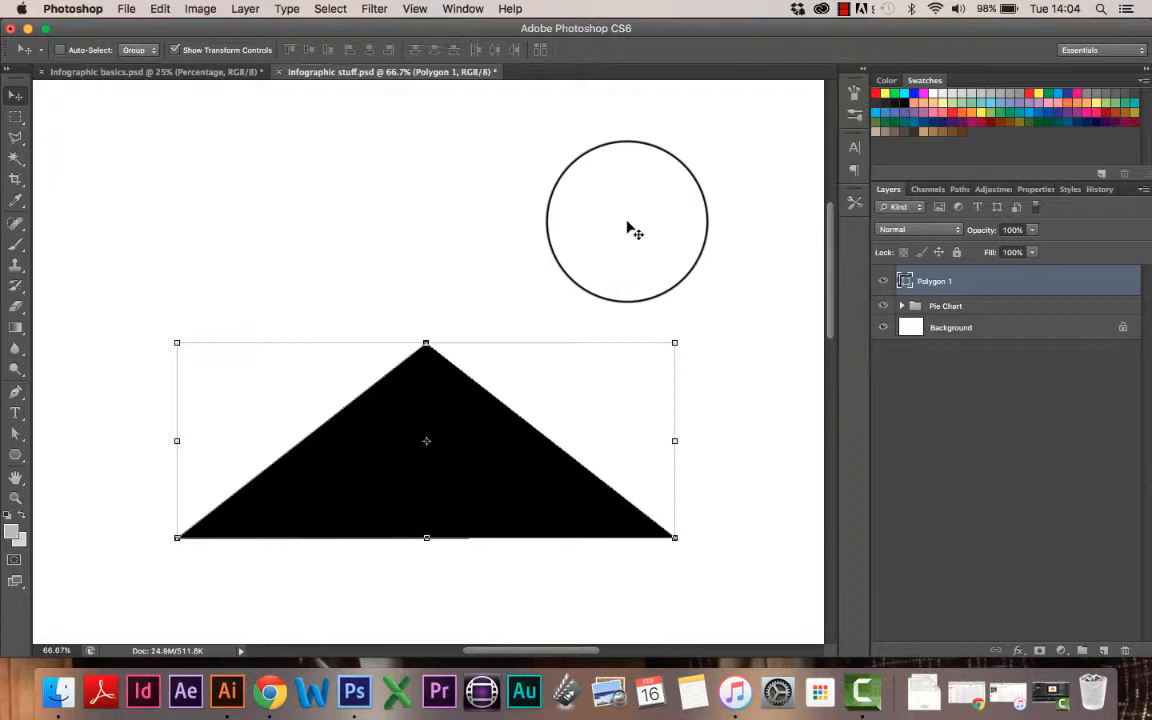
key(super+minus)
key(super+minus)
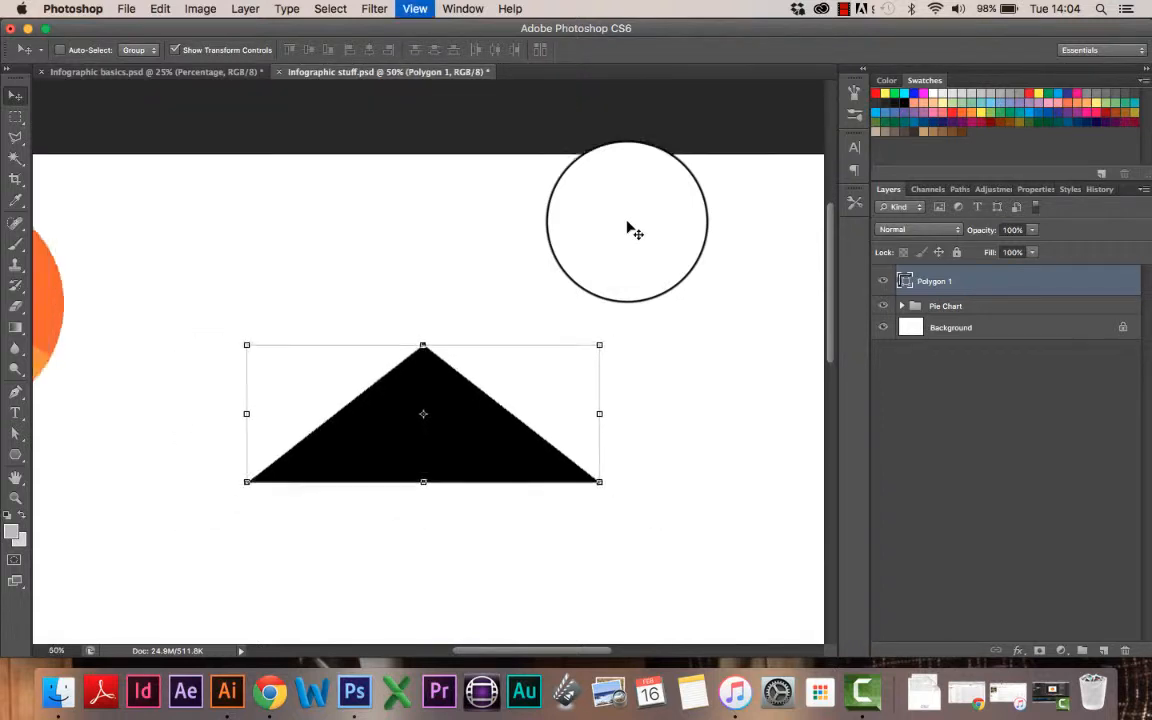
key(space)
drag(618, 550, 615, 424)
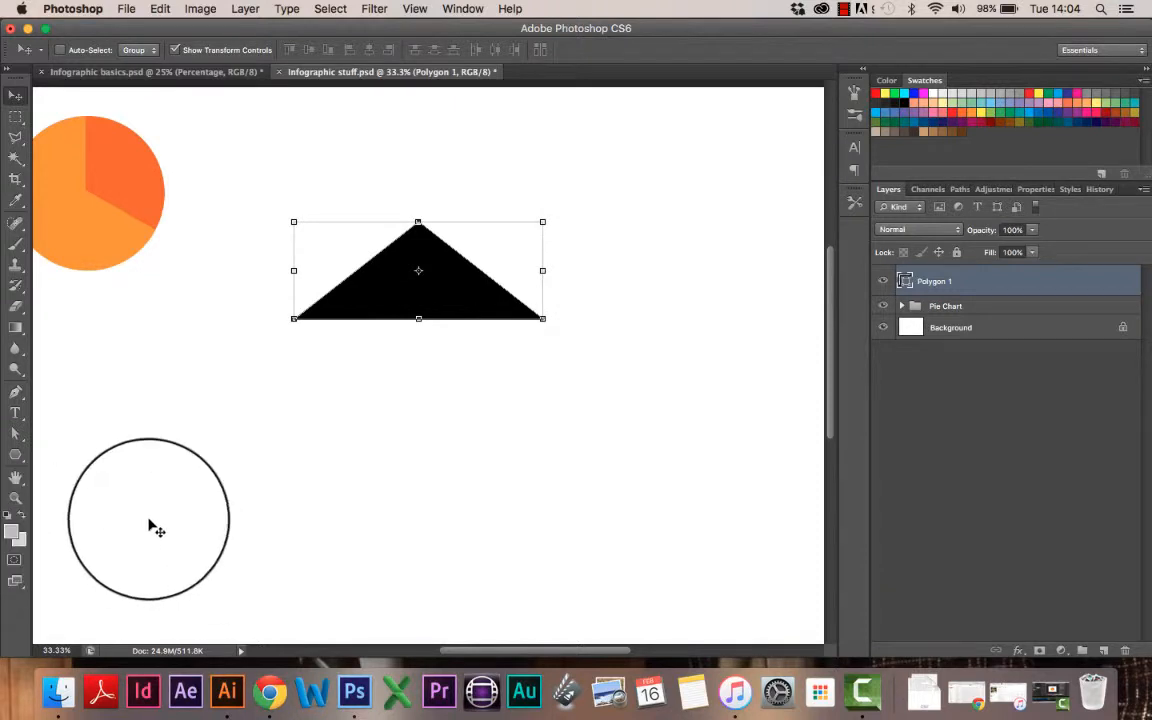
click(16, 457)
click(16, 457)
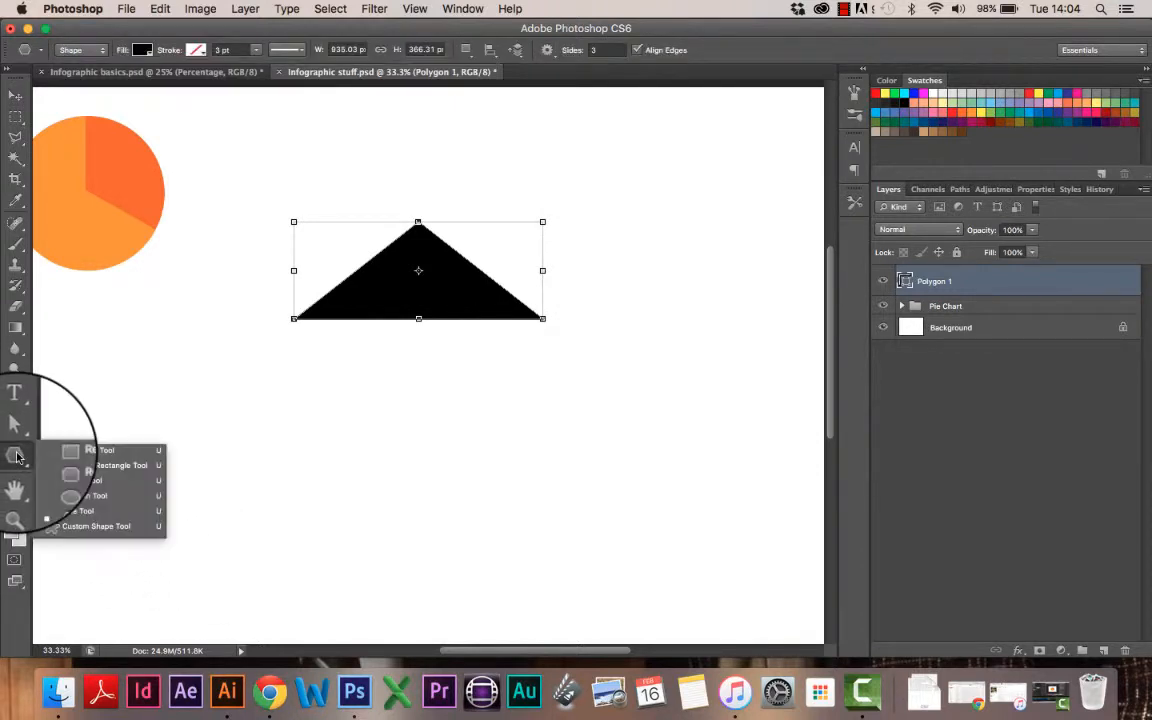
Step: Draw a black Rectangle 1 beneath the flattened triangle as the arrow's stem
click(91, 455)
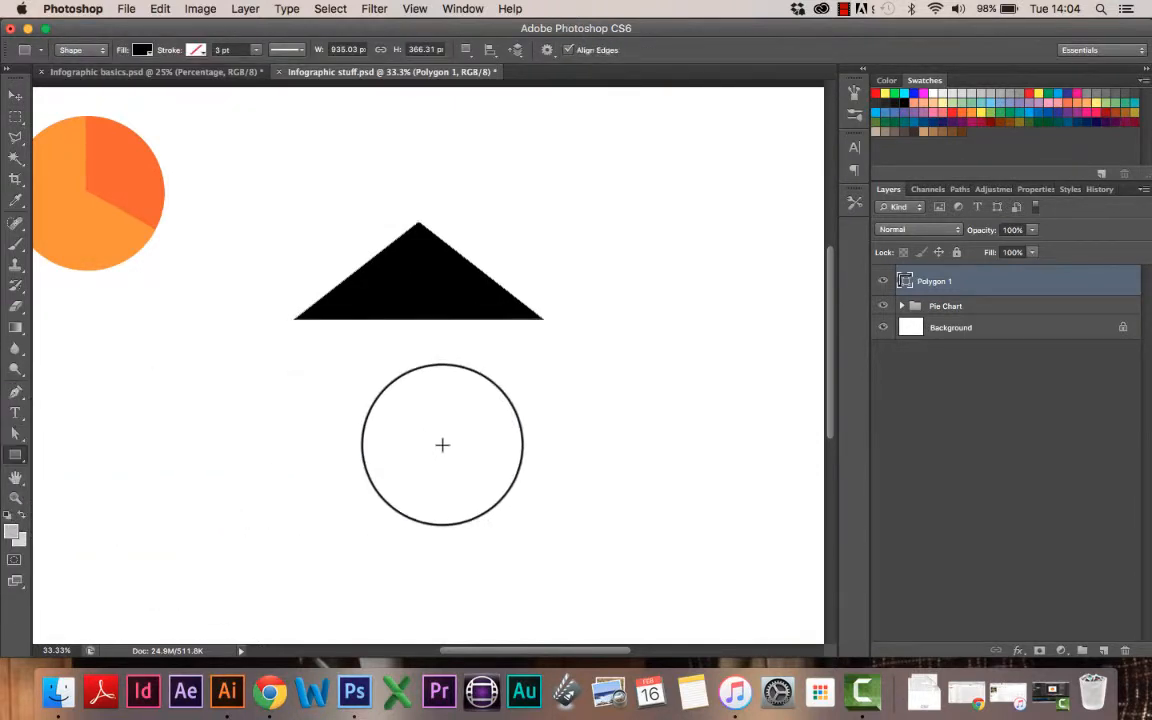
mouse_move(440, 438)
mouse_down()
mouse_move(355, 311)
mouse_move(476, 314)
mouse_move(479, 498)
mouse_up()
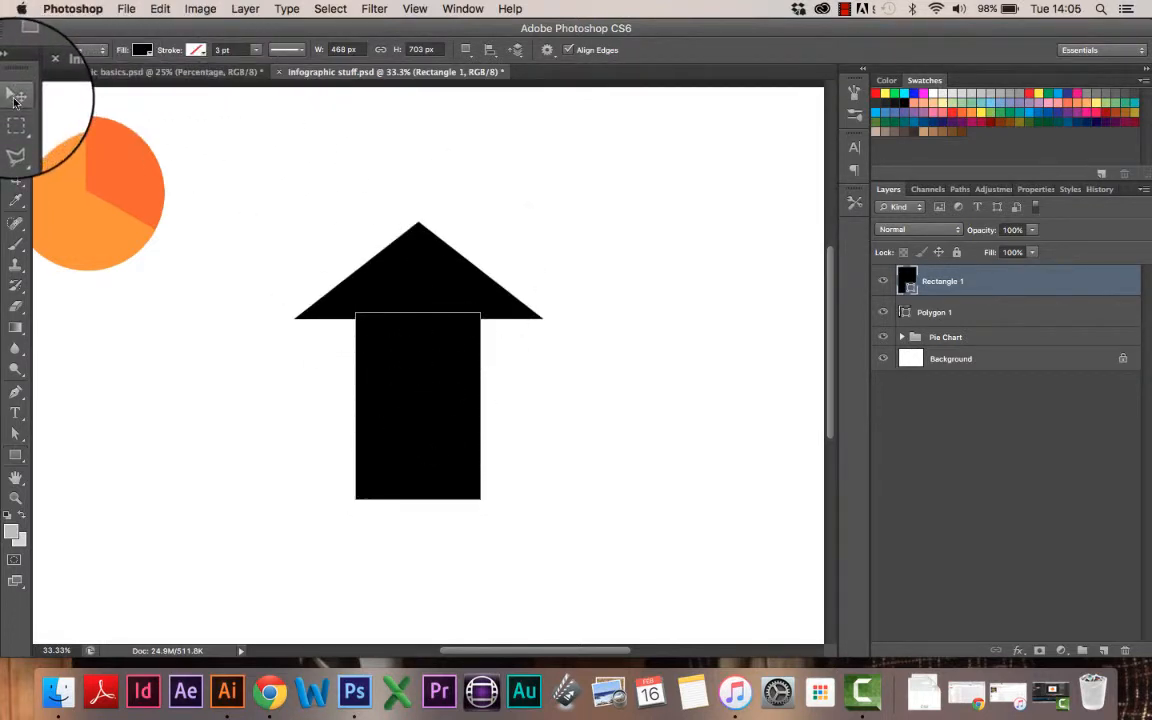
Step: Widen the stem rectangle on both sides and link it with the Polygon 1 layer
click(15, 97)
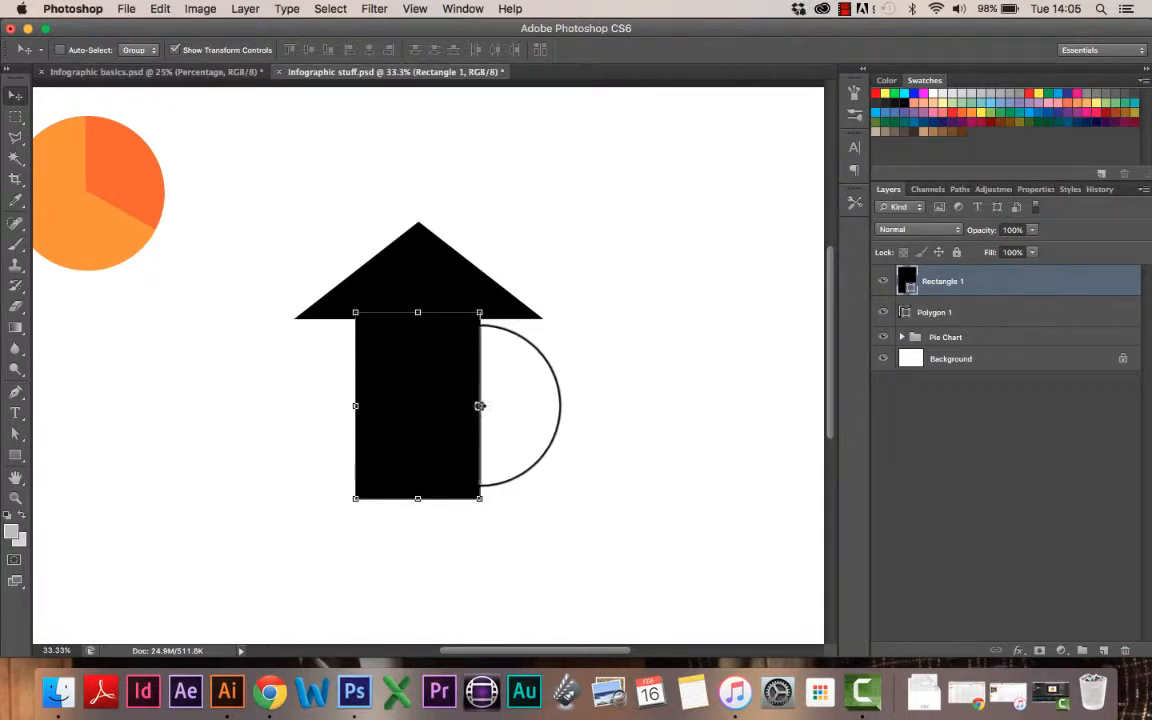
drag(485, 405, 500, 405)
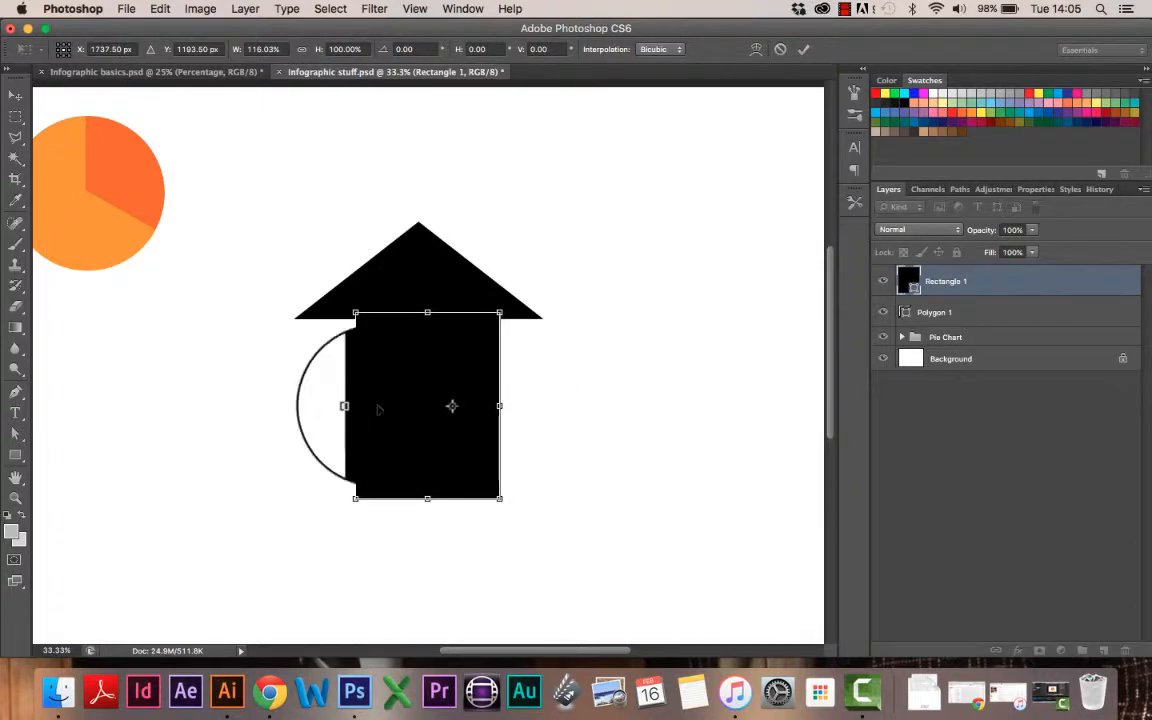
drag(354, 405, 331, 405)
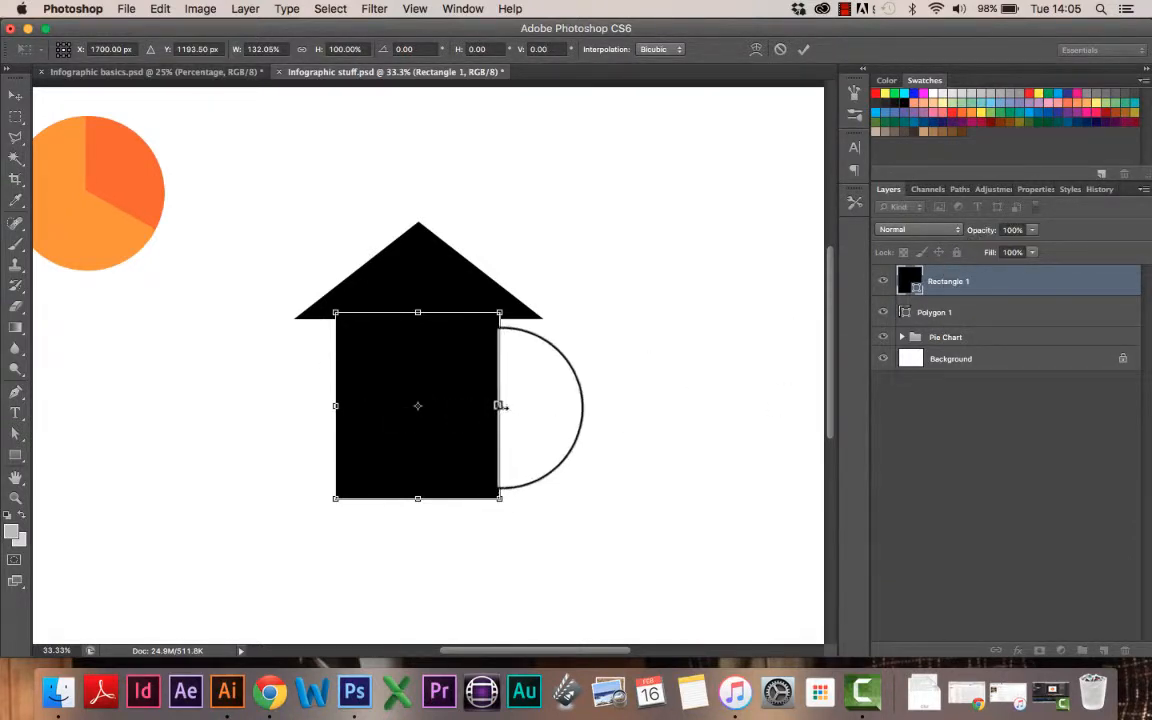
key(Return)
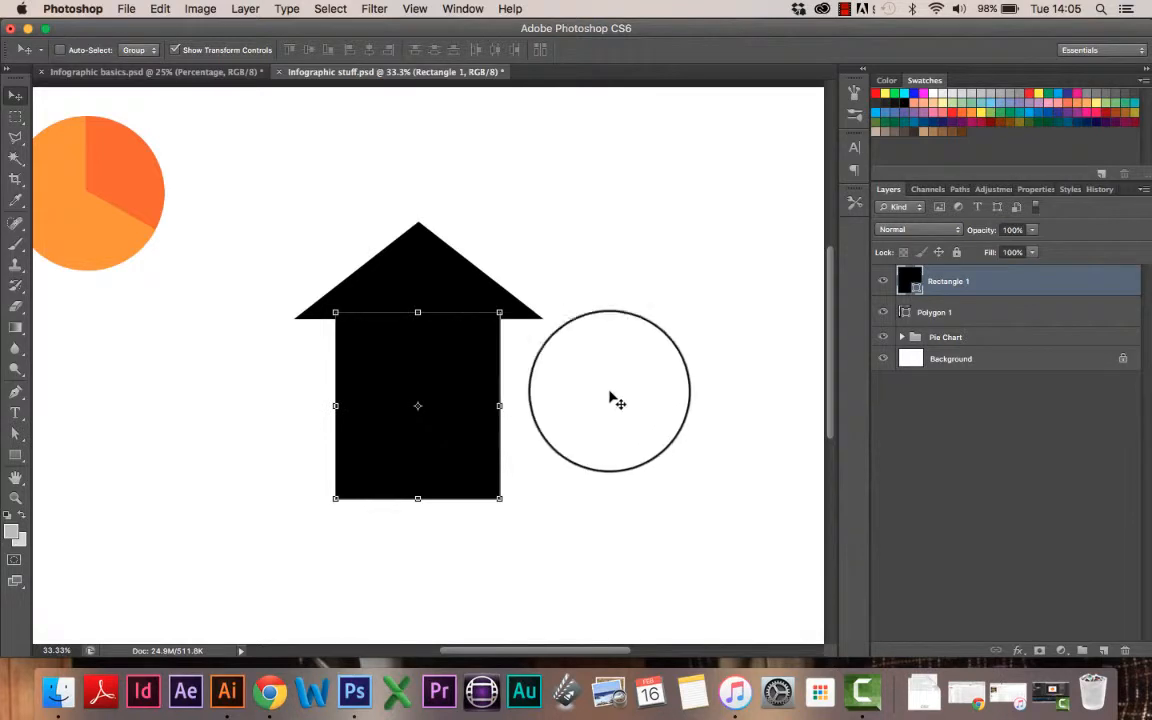
shift+click(1005, 317)
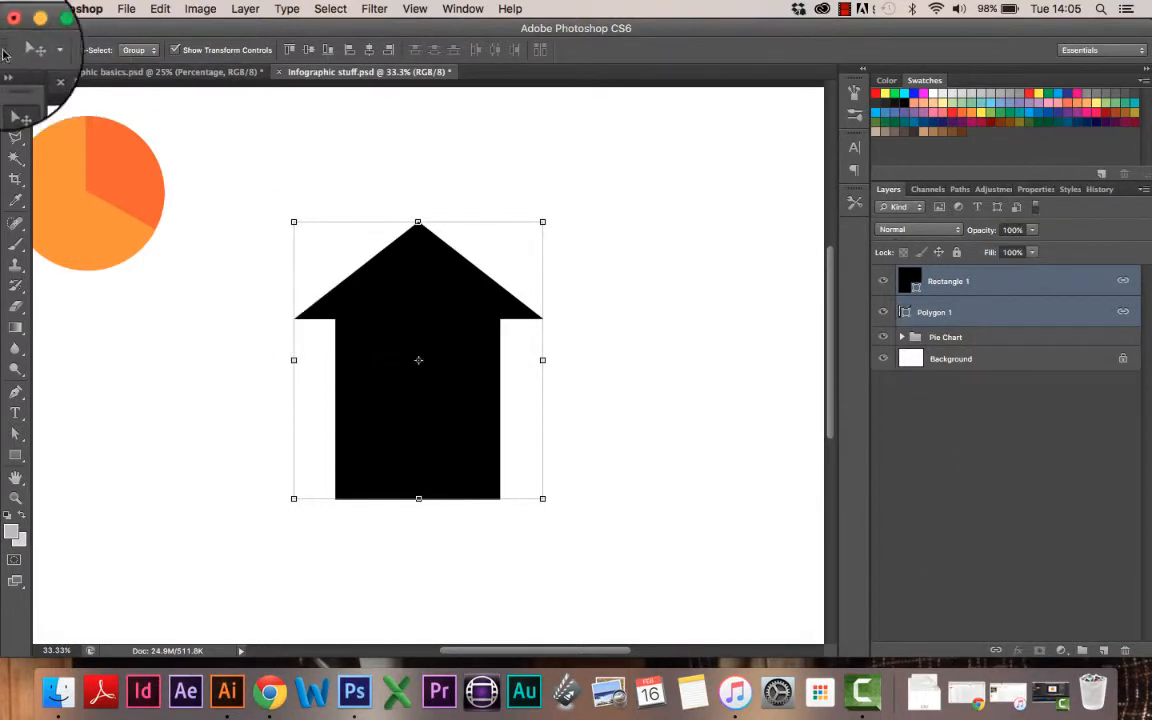
Step: Move the linked arrow higher on the canvas, keeping it upright at 0° rotation
drag(310, 337, 366, 337)
drag(651, 371, 398, 368)
drag(400, 193, 486, 404)
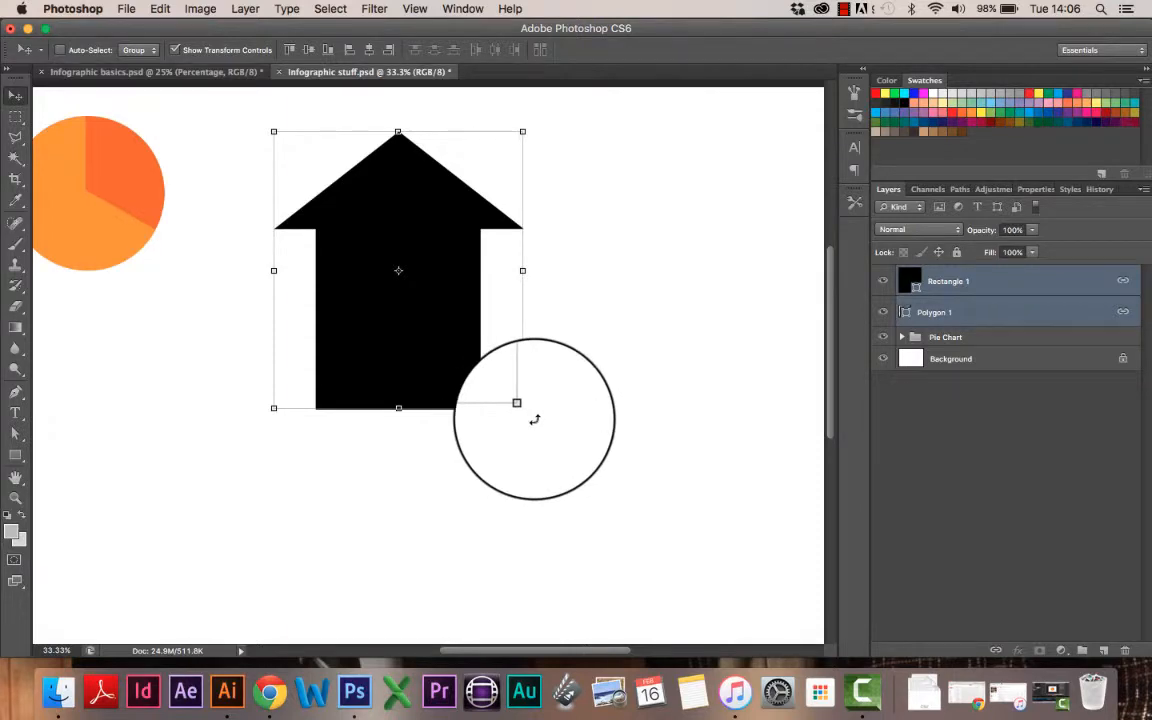
click(534, 419)
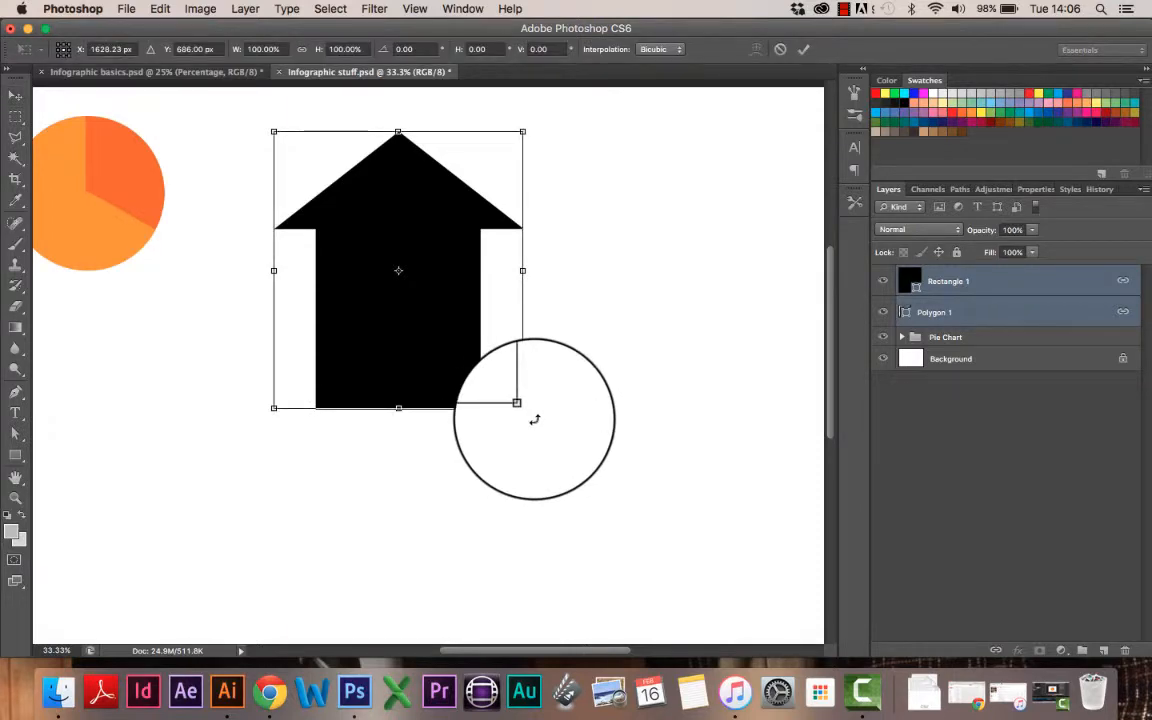
drag(534, 419, 620, 415)
key(ctrl+z)
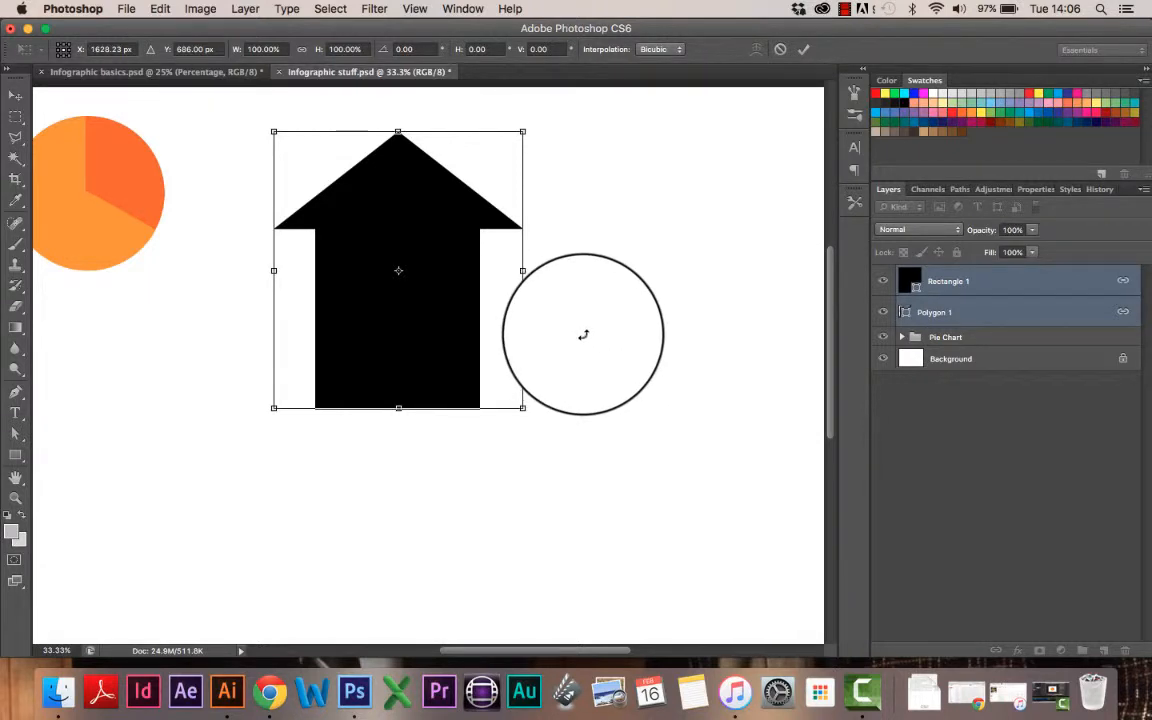
key(Return)
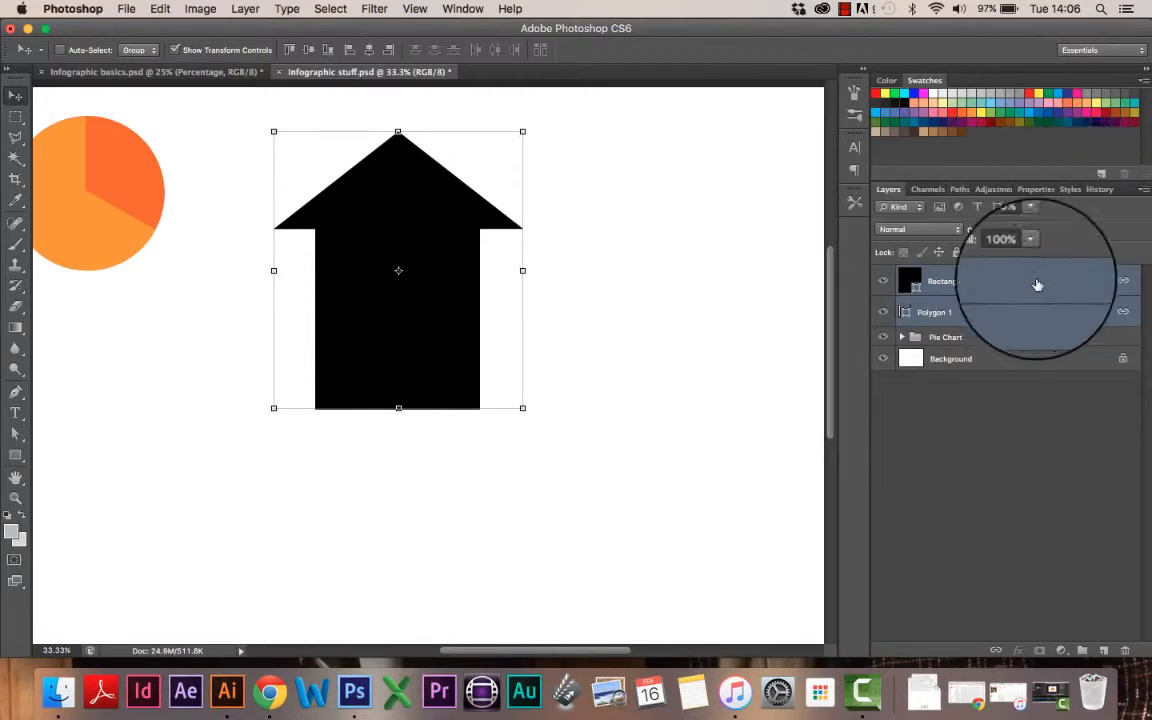
Step: Rename the triangle layer 'arrow' and the Rectangle 1 layer 'tail'
click(930, 318)
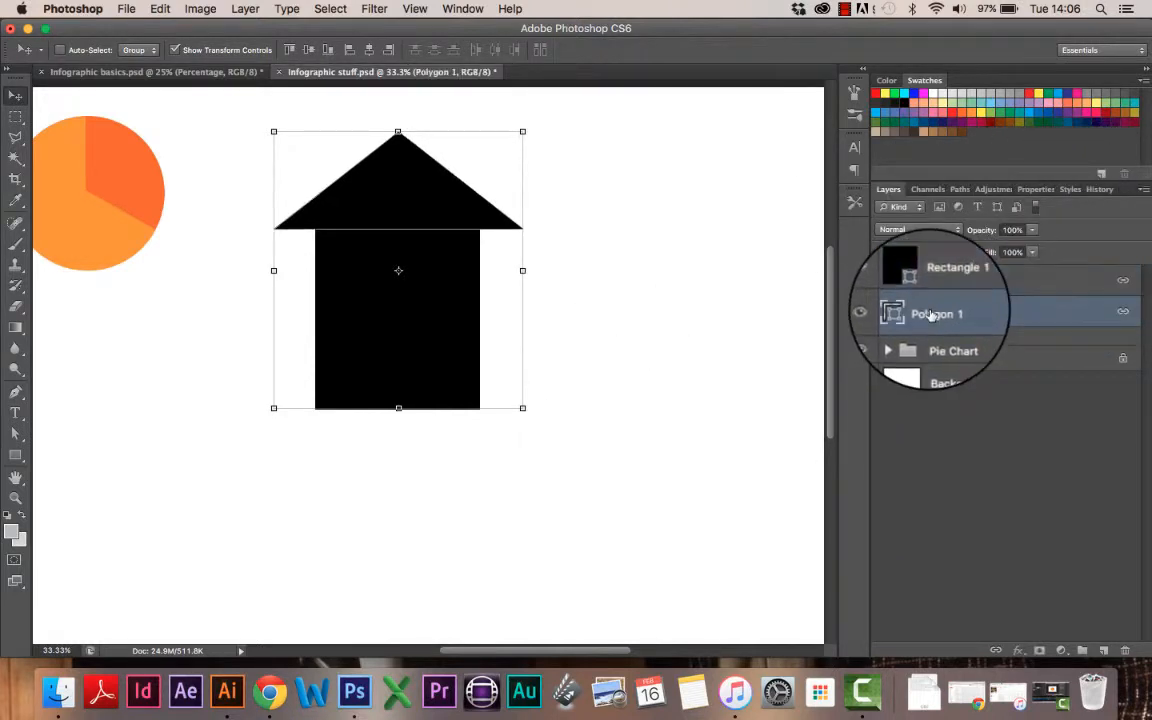
text(A)
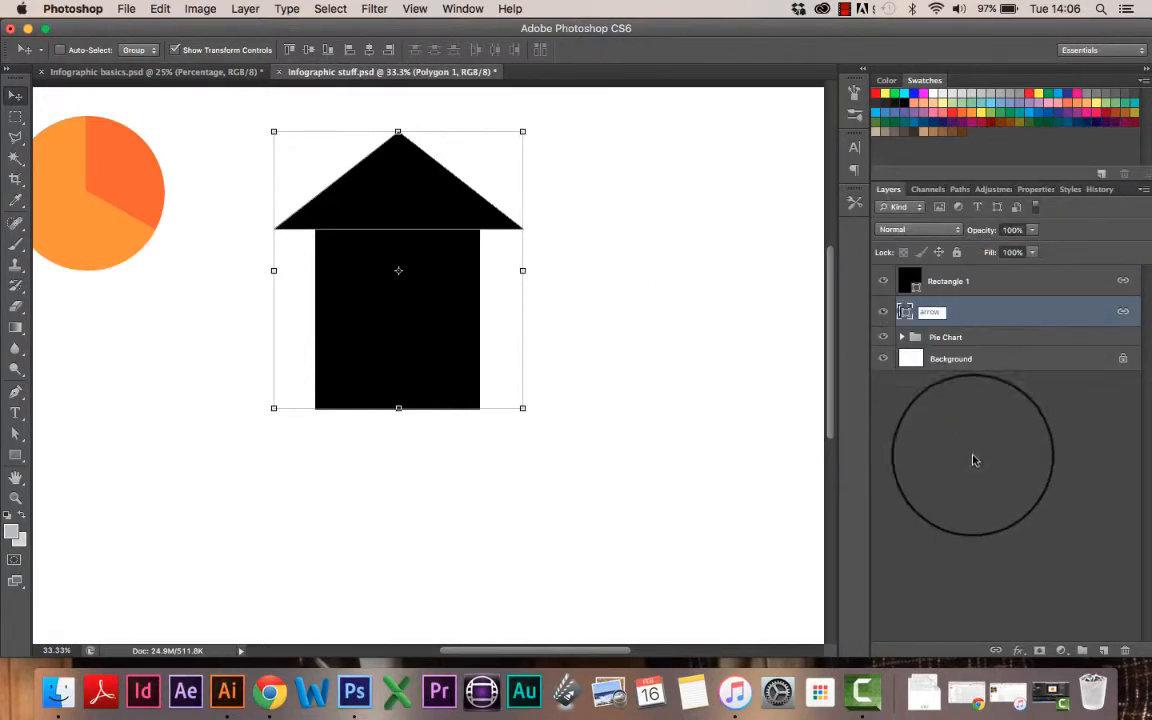
key(Return)
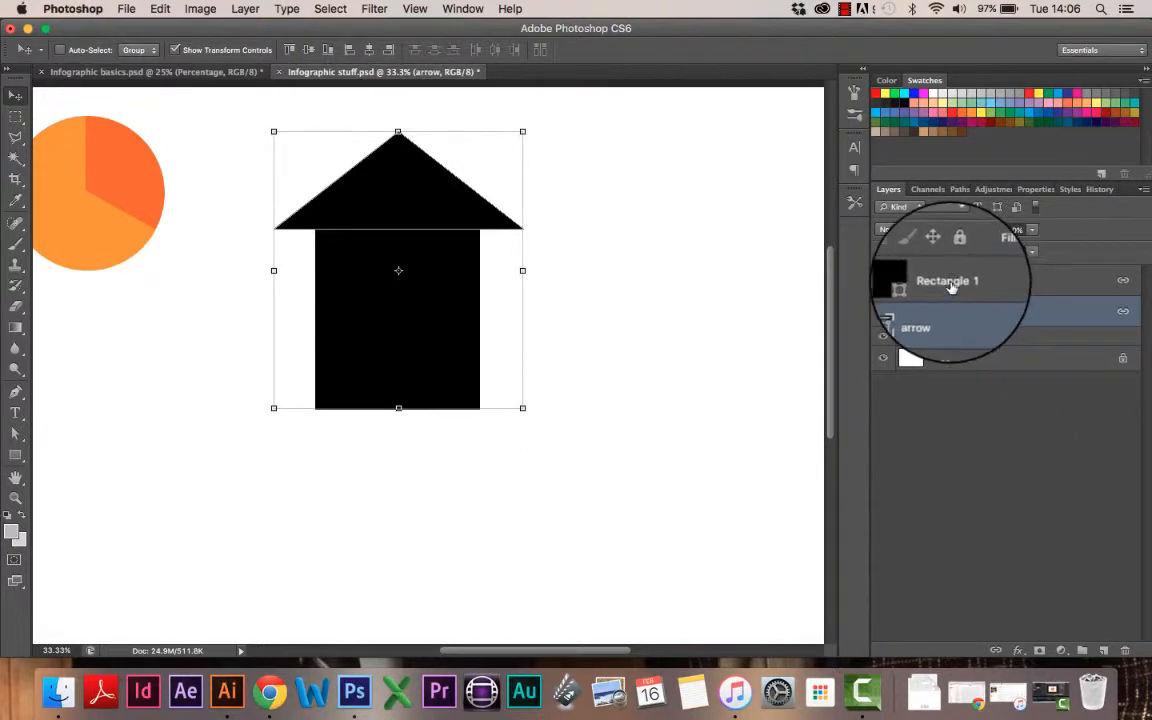
double_click(950, 281)
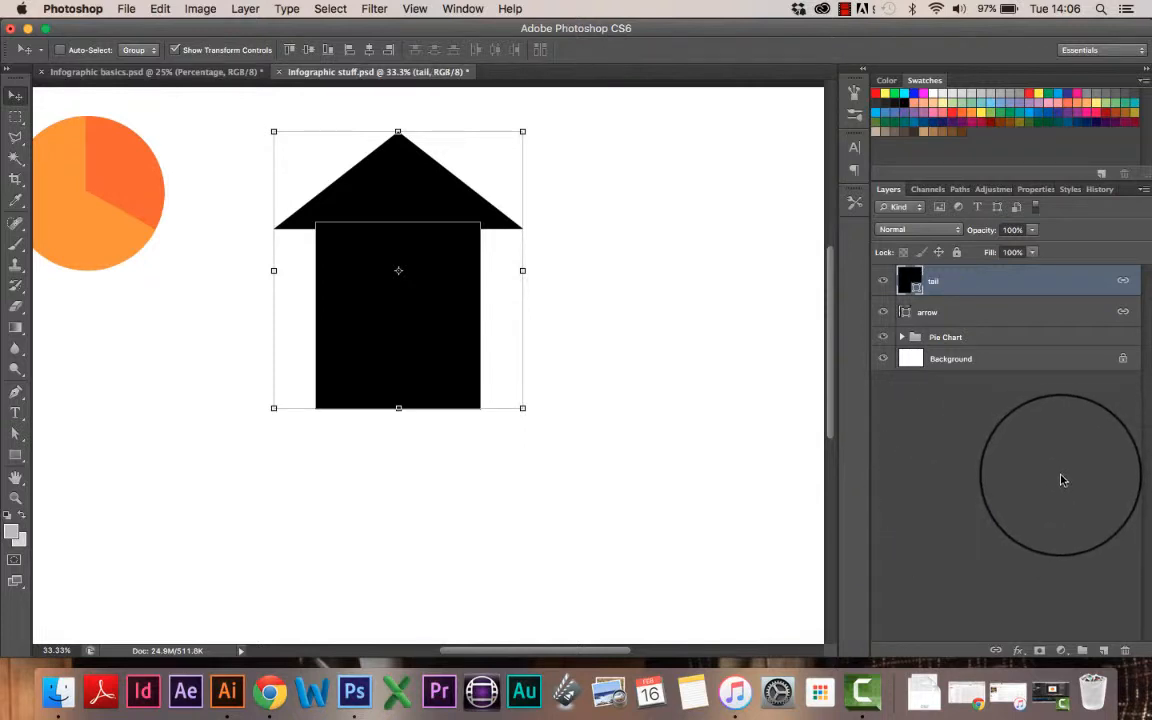
Step: Put the arrow and tail layers into a new group named 'Arrow'
click(1083, 651)
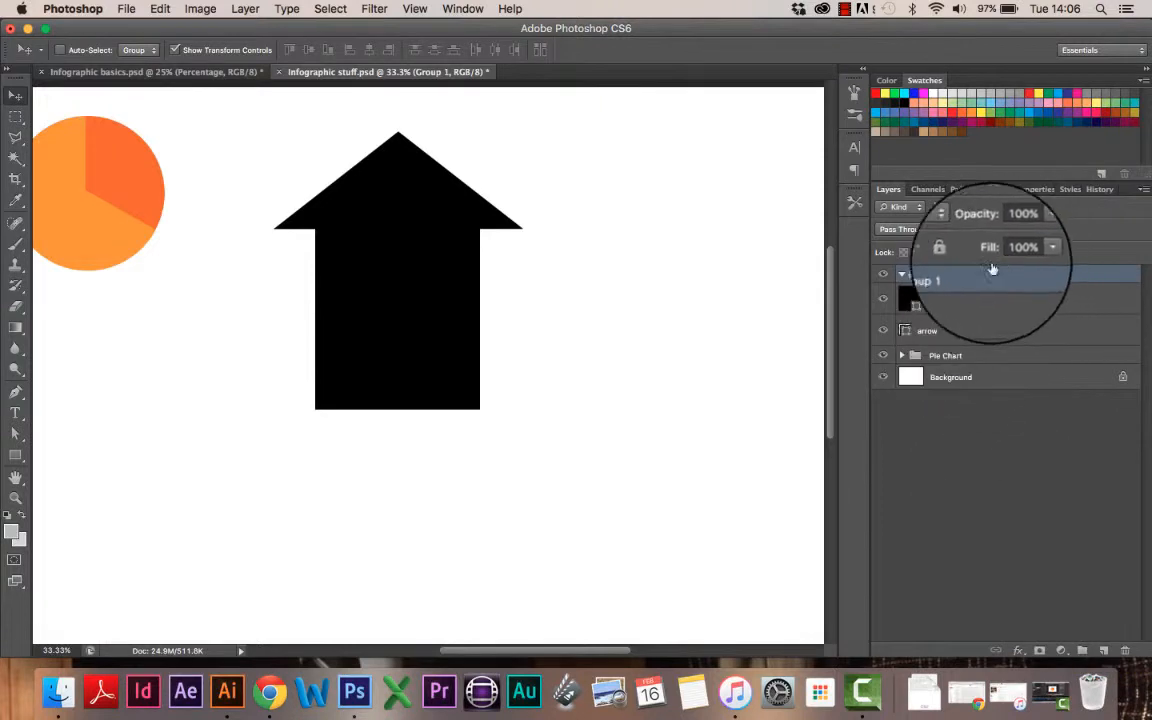
click(993, 328)
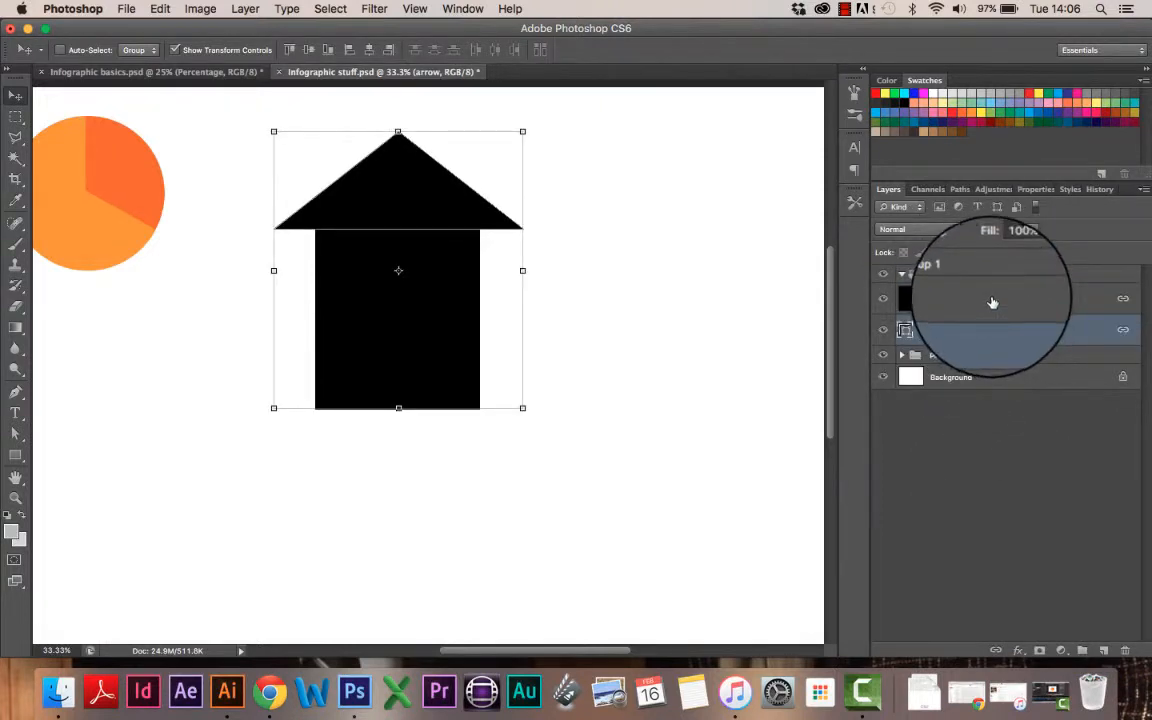
shift+click(992, 304)
drag(985, 323, 938, 278)
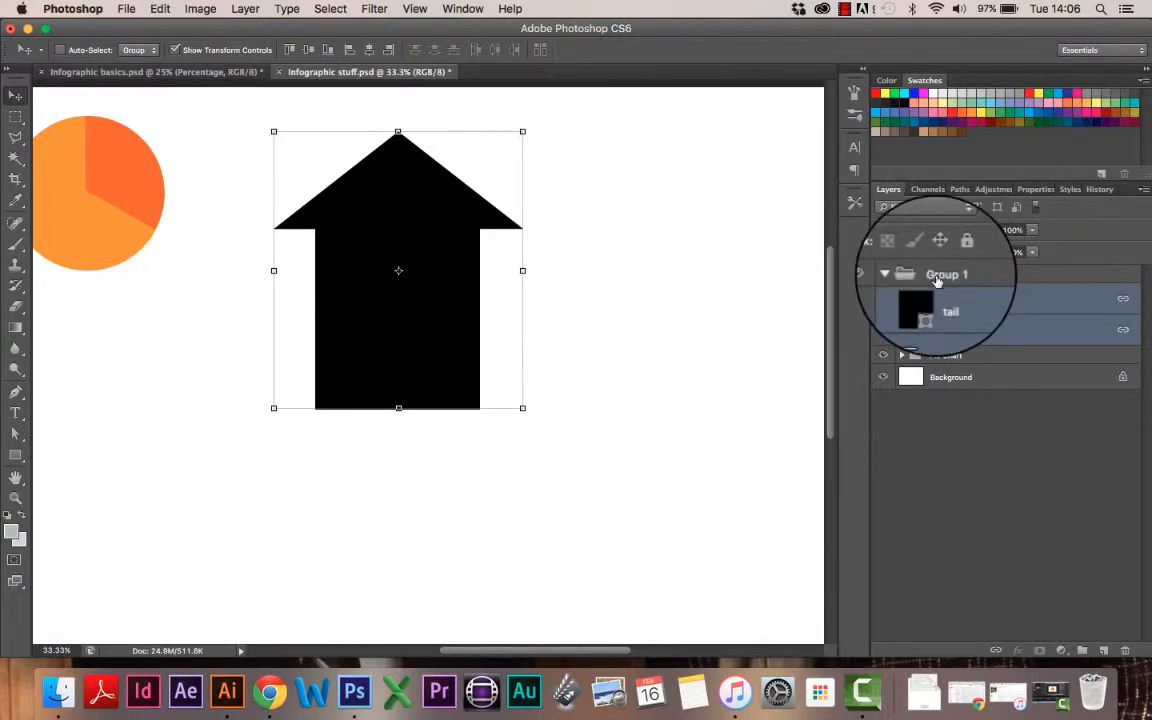
click(938, 276)
text(Arrow)
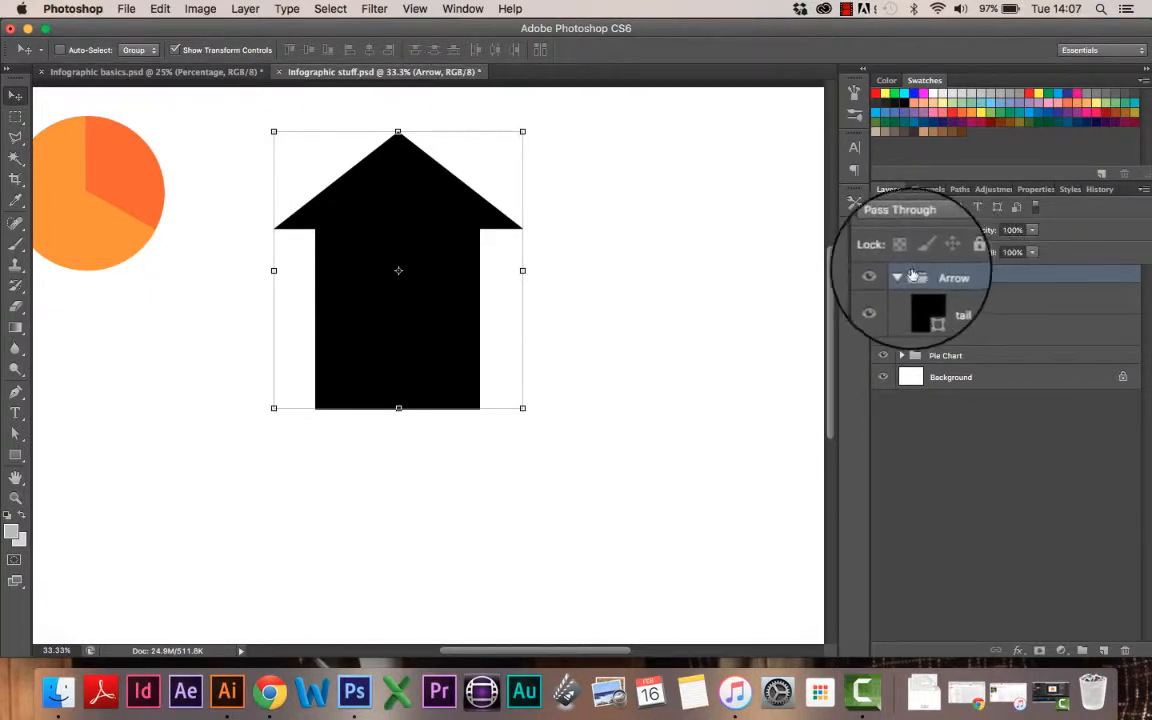
click(990, 331)
click(16, 456)
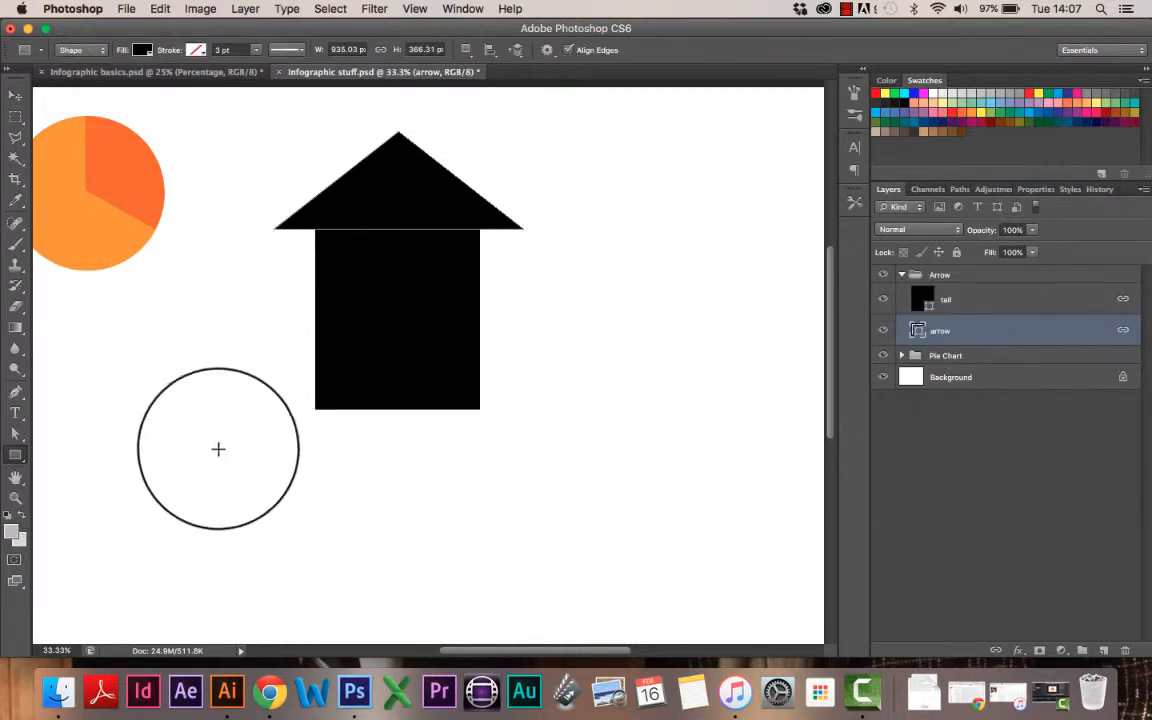
Step: Fill the arrowhead shape with the recently used orange
click(142, 49)
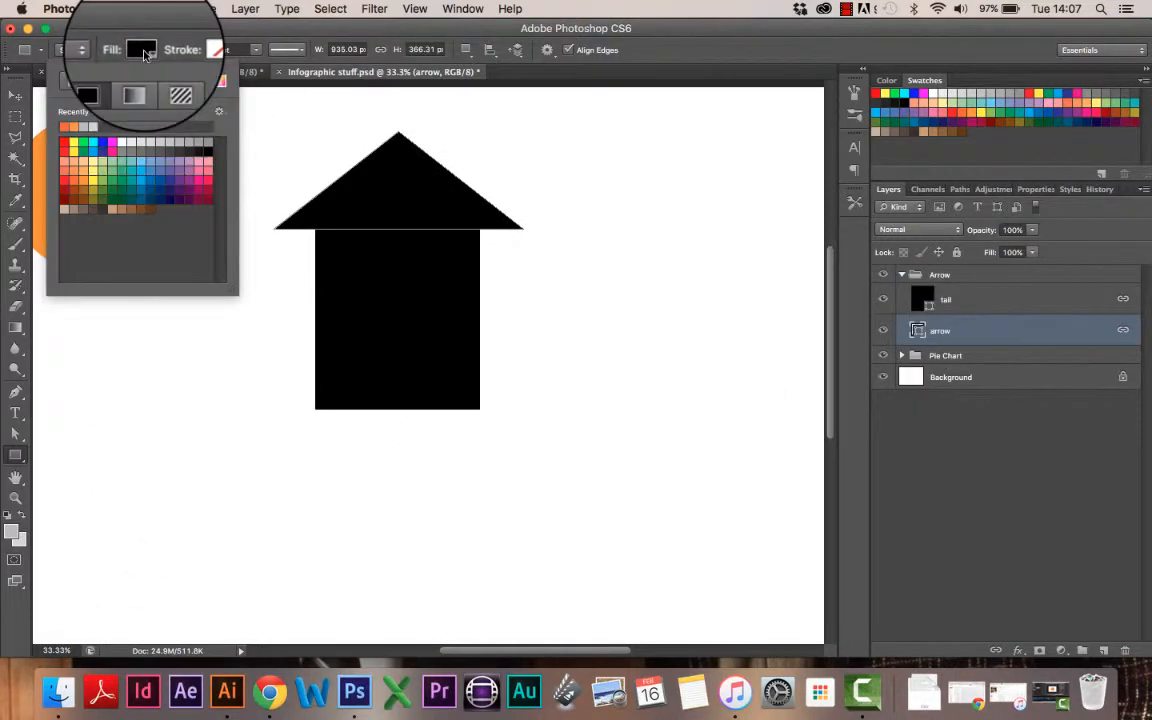
click(69, 123)
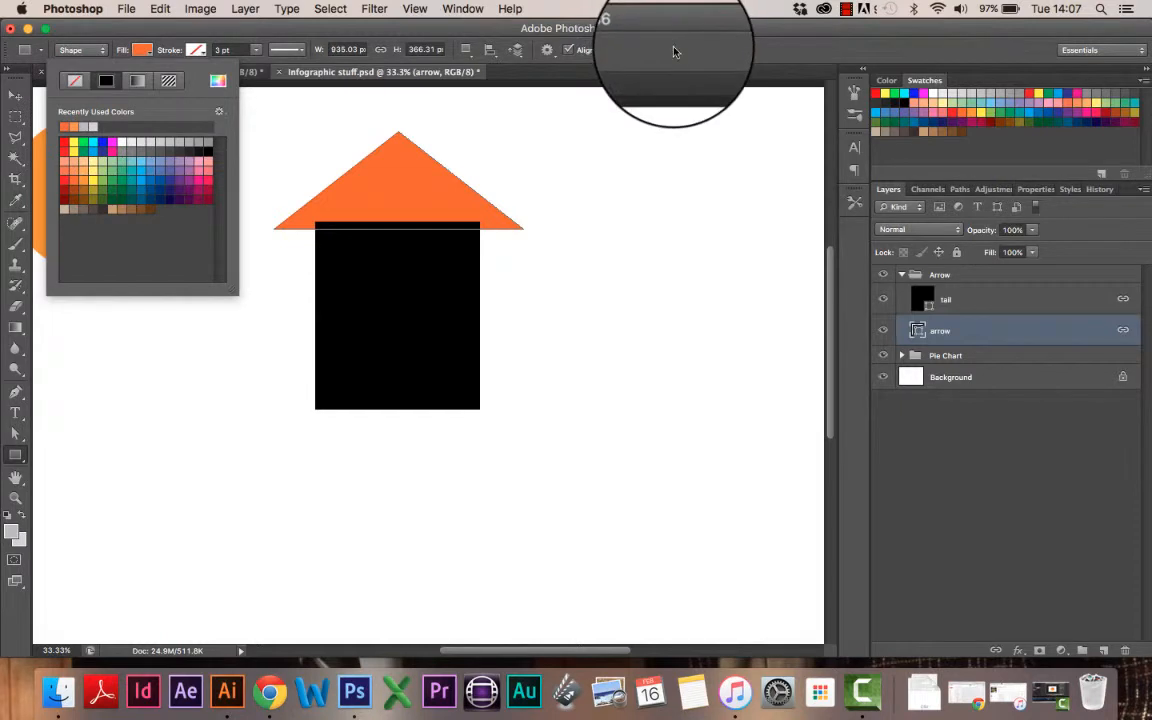
click(1002, 307)
Step: Fill the tail rectangle with the same orange and collapse the Arrow group
double_click(1002, 305)
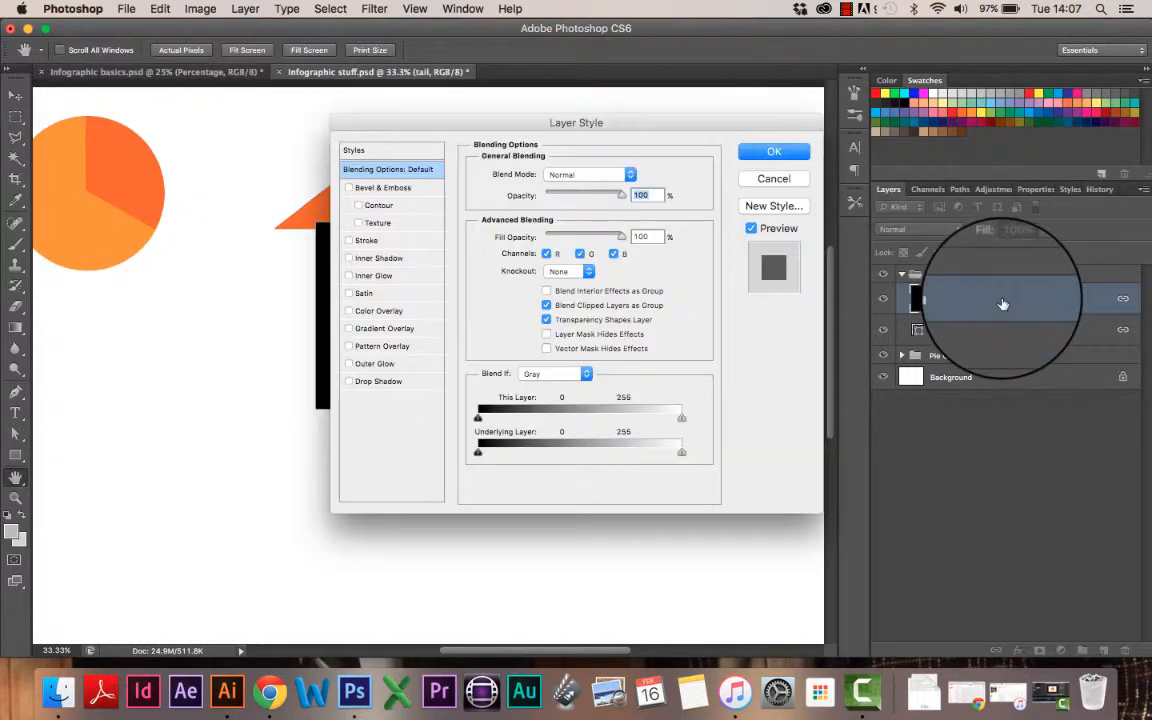
click(766, 177)
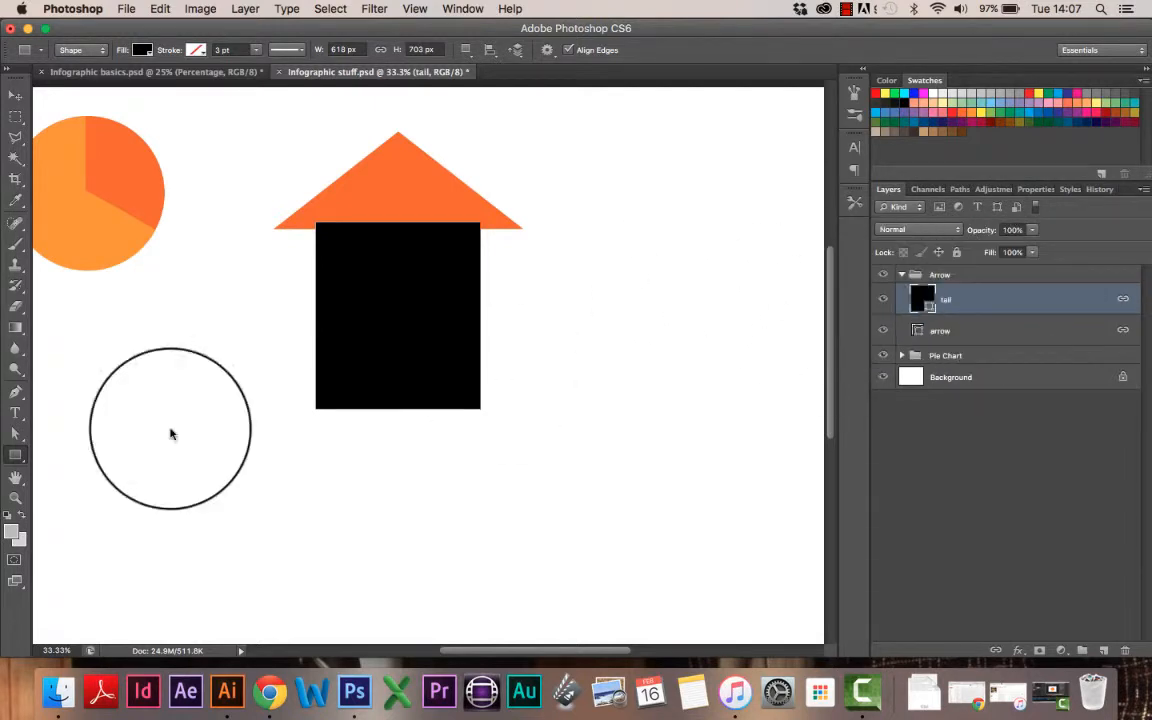
click(142, 50)
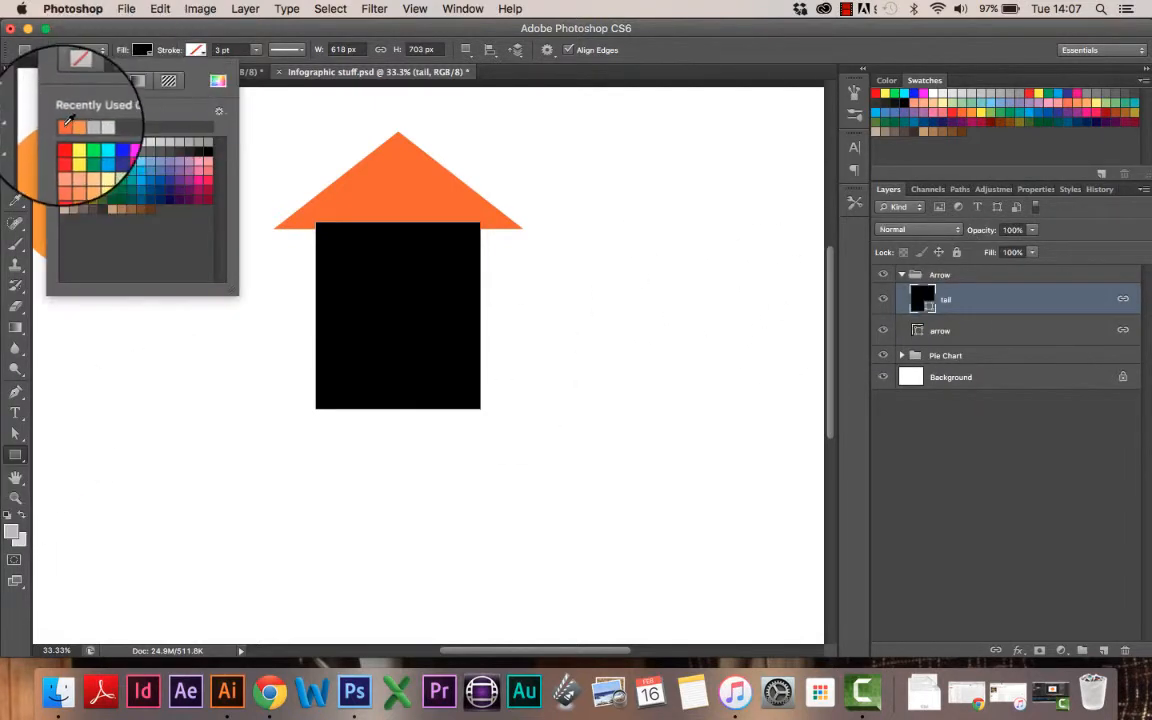
click(64, 127)
click(14, 95)
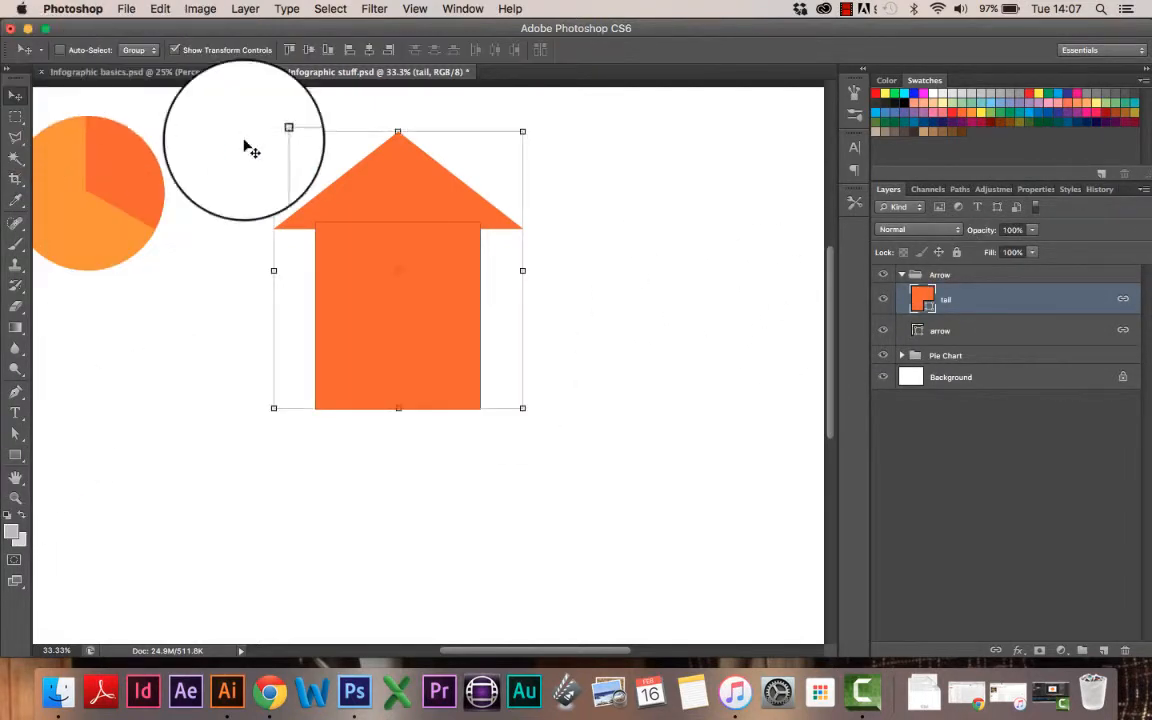
click(901, 274)
click(1020, 316)
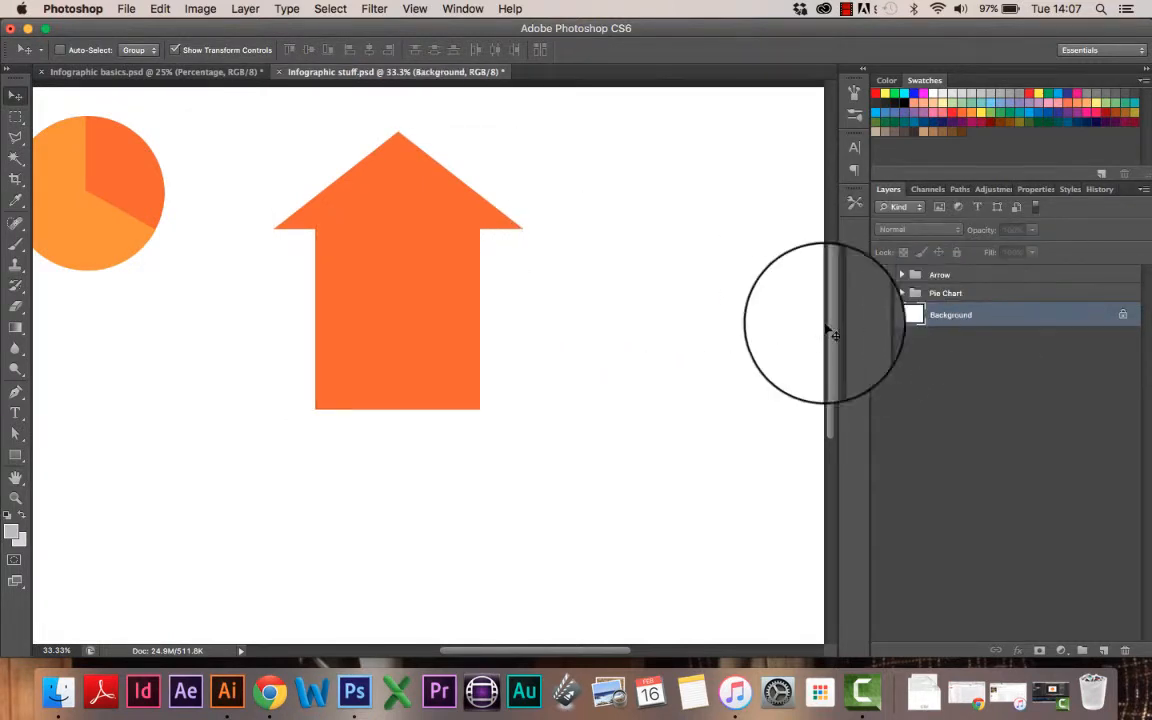
Step: Fit the canvas on screen and reposition the Arrow and Pie Chart groups
key(super+0)
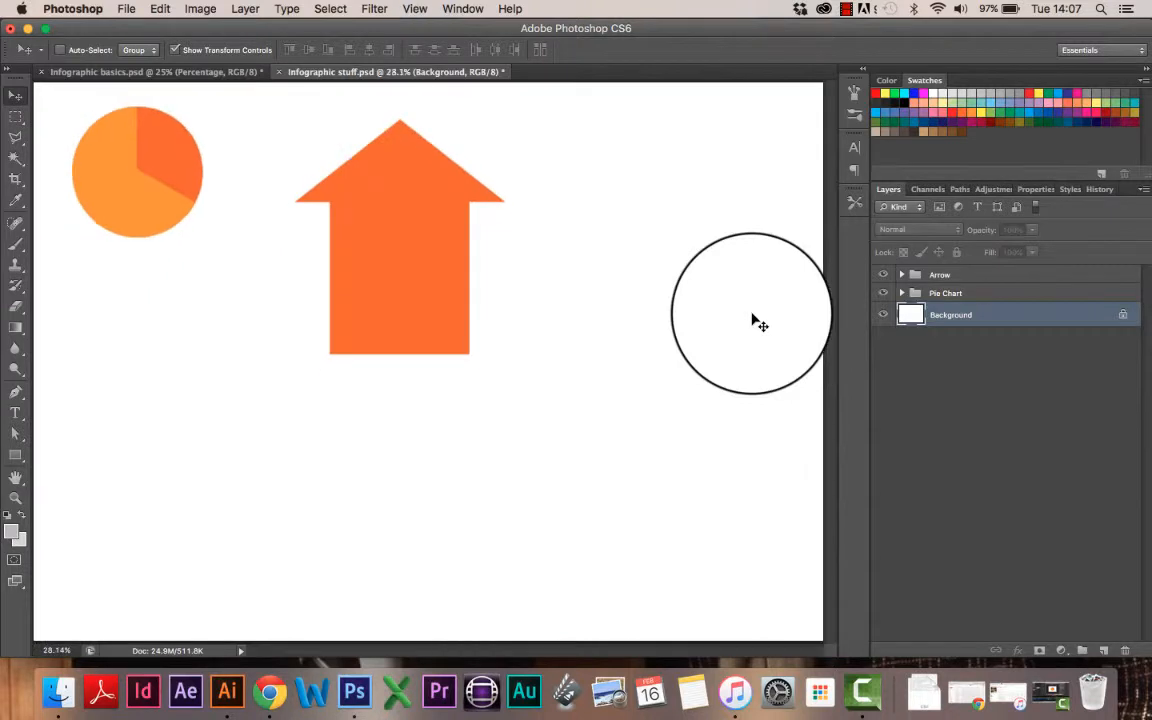
click(1010, 275)
drag(444, 314, 388, 314)
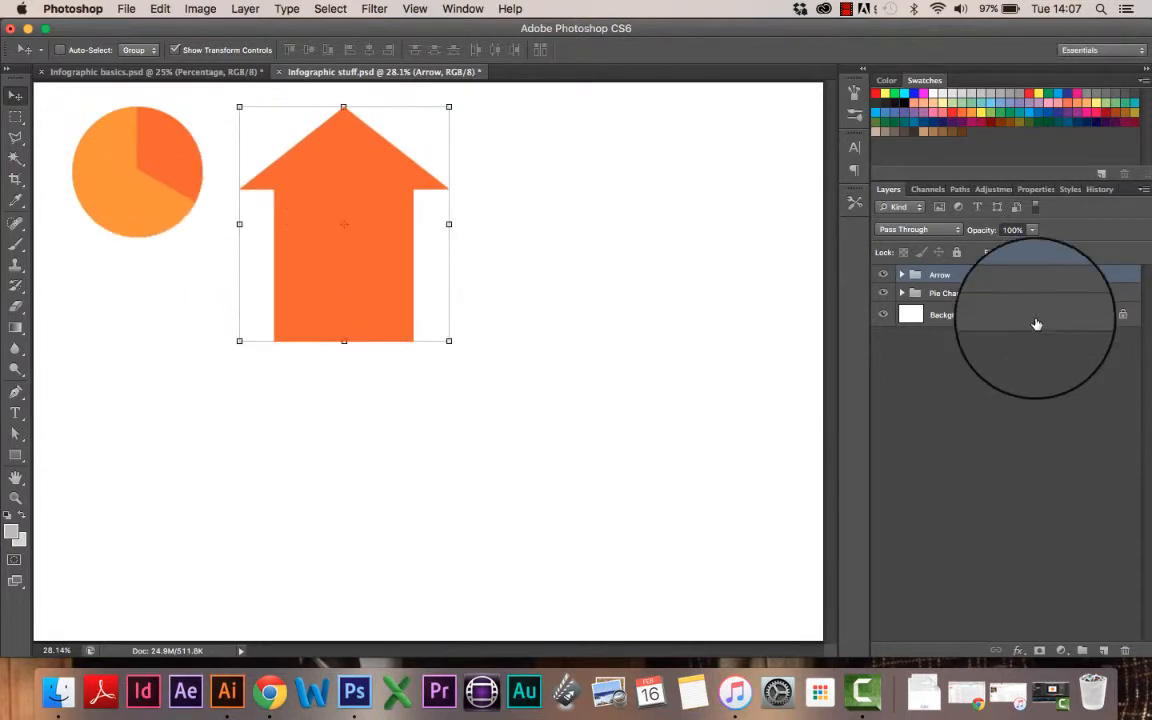
click(965, 293)
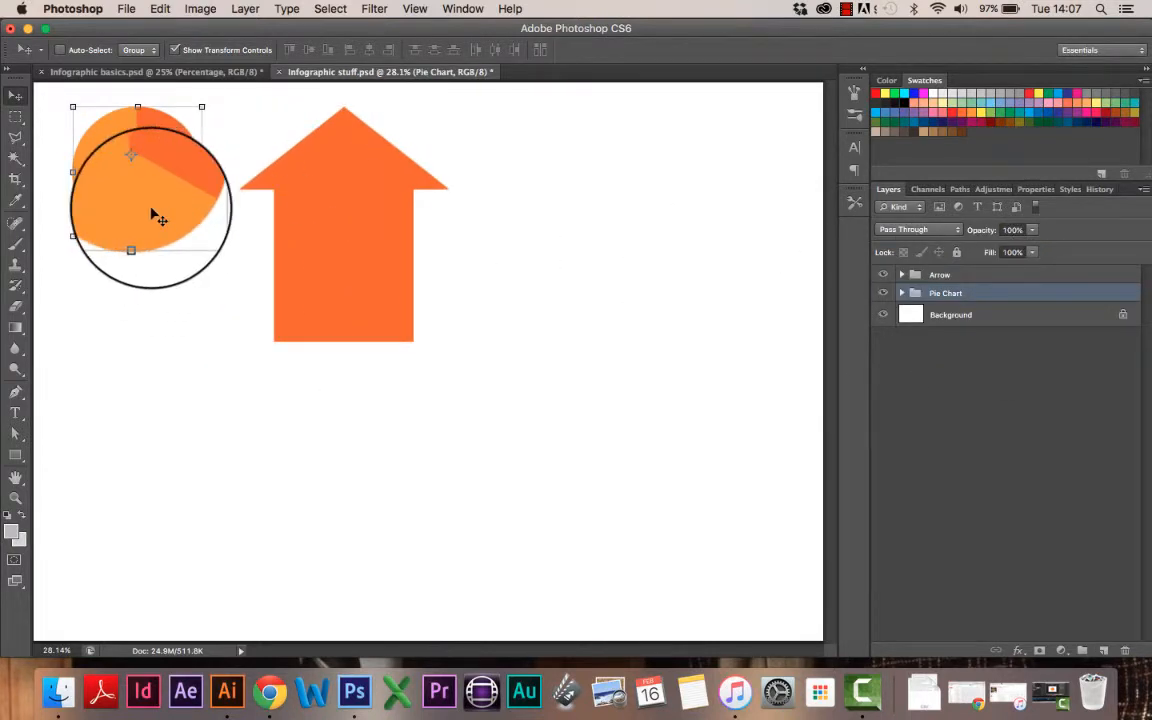
mouse_move(157, 218)
mouse_down()
mouse_move(214, 480)
mouse_move(318, 185)
mouse_move(152, 235)
mouse_up()
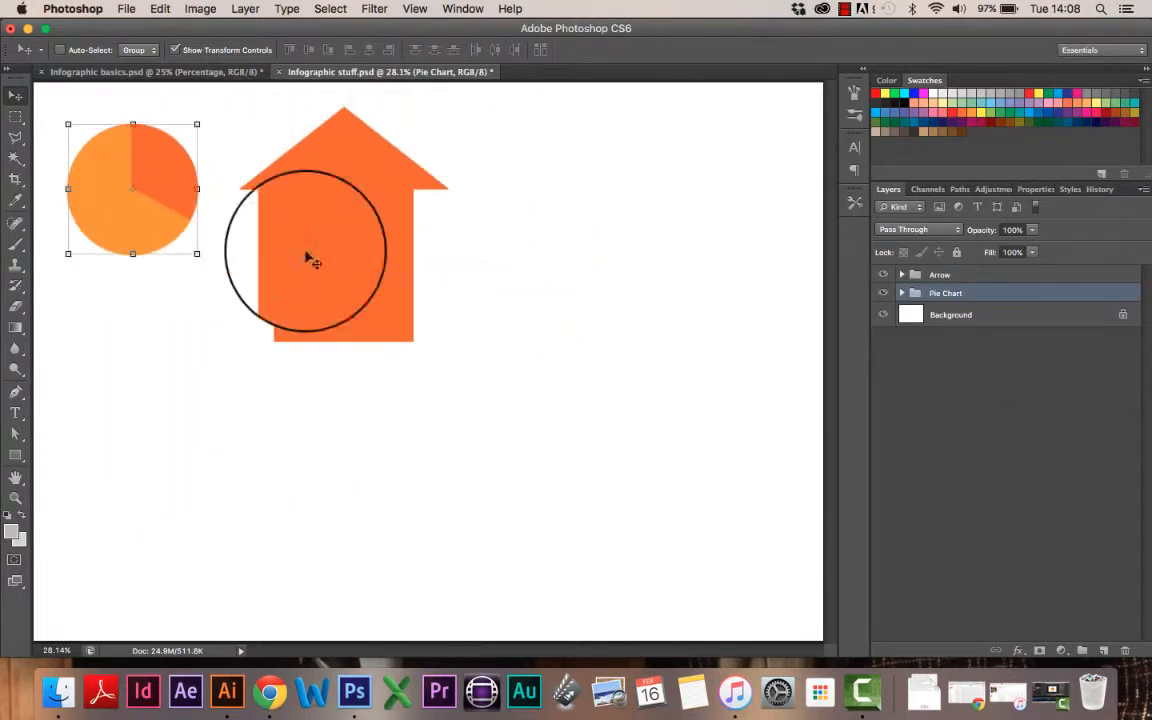
click(955, 274)
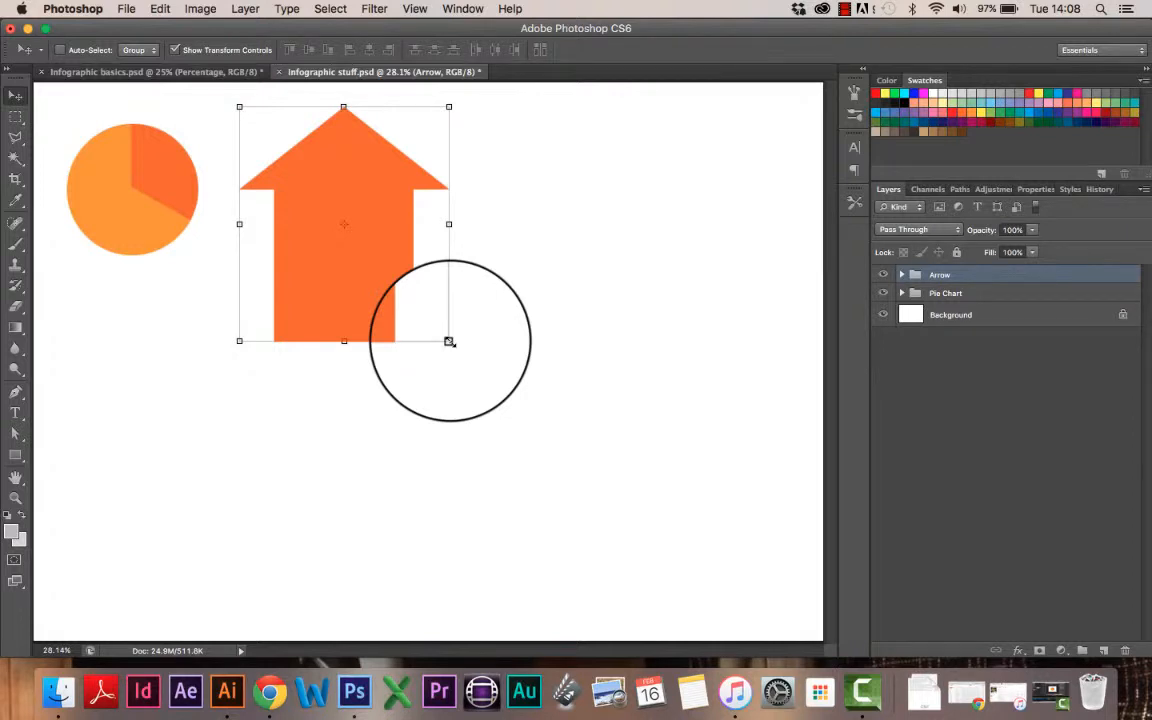
Step: Scale the up arrow down to about 76.6% with Free Transform
drag(449, 341, 559, 480)
drag(402, 445, 499, 381)
key(ctrl+z)
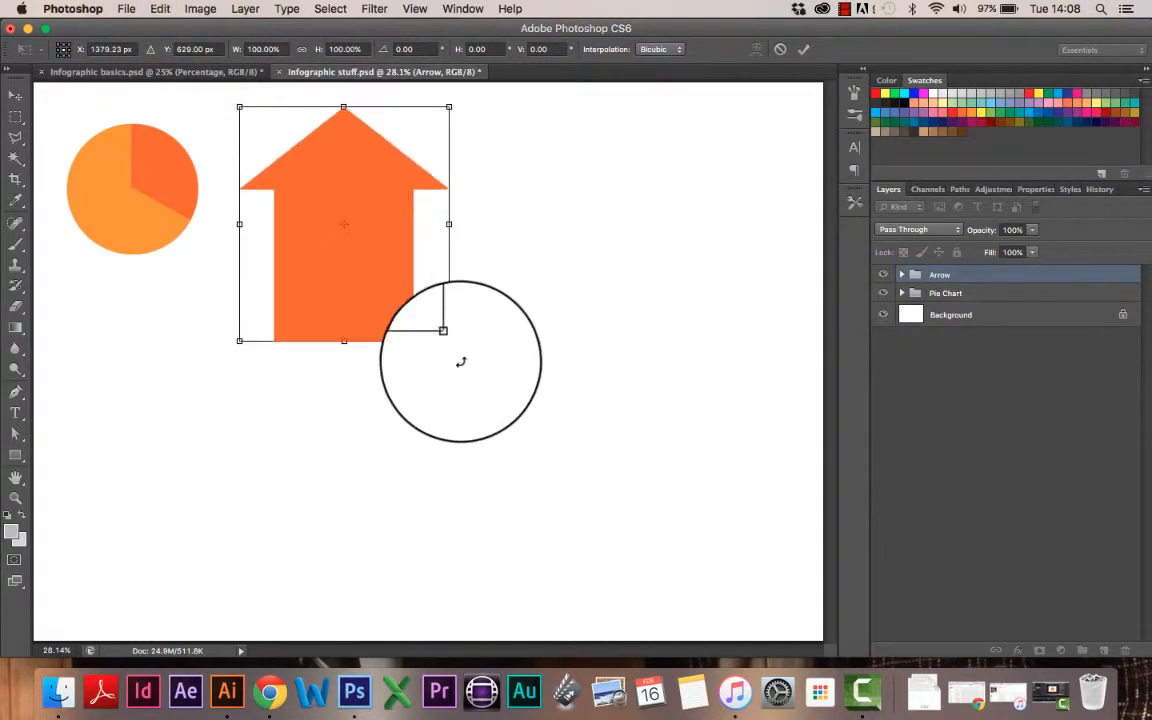
drag(449, 341, 399, 286)
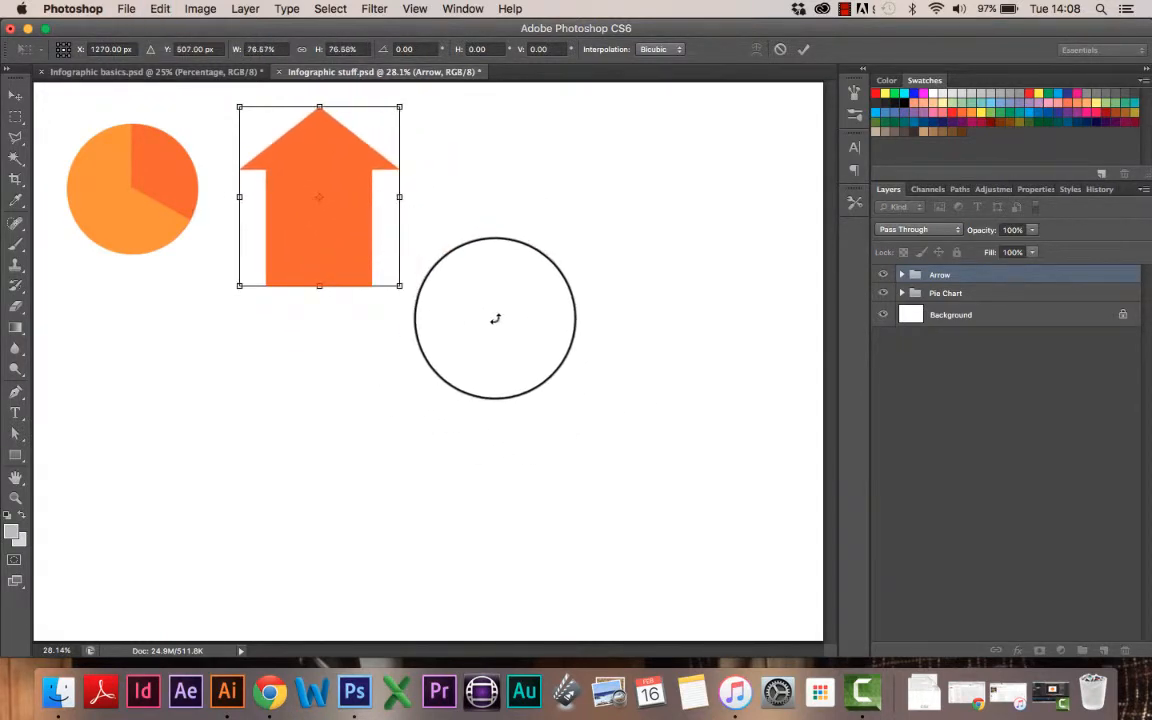
key(Return)
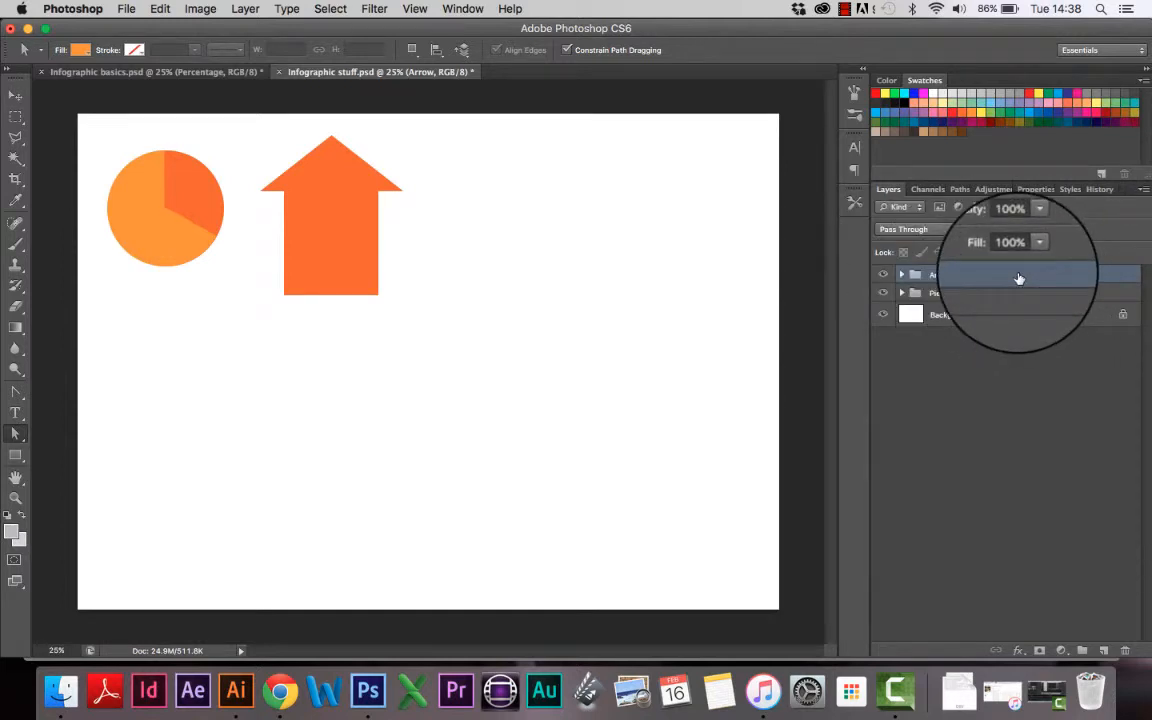
Step: Duplicate the Arrow group and place Arrow copy to the right of the original
drag(1019, 278, 1104, 650)
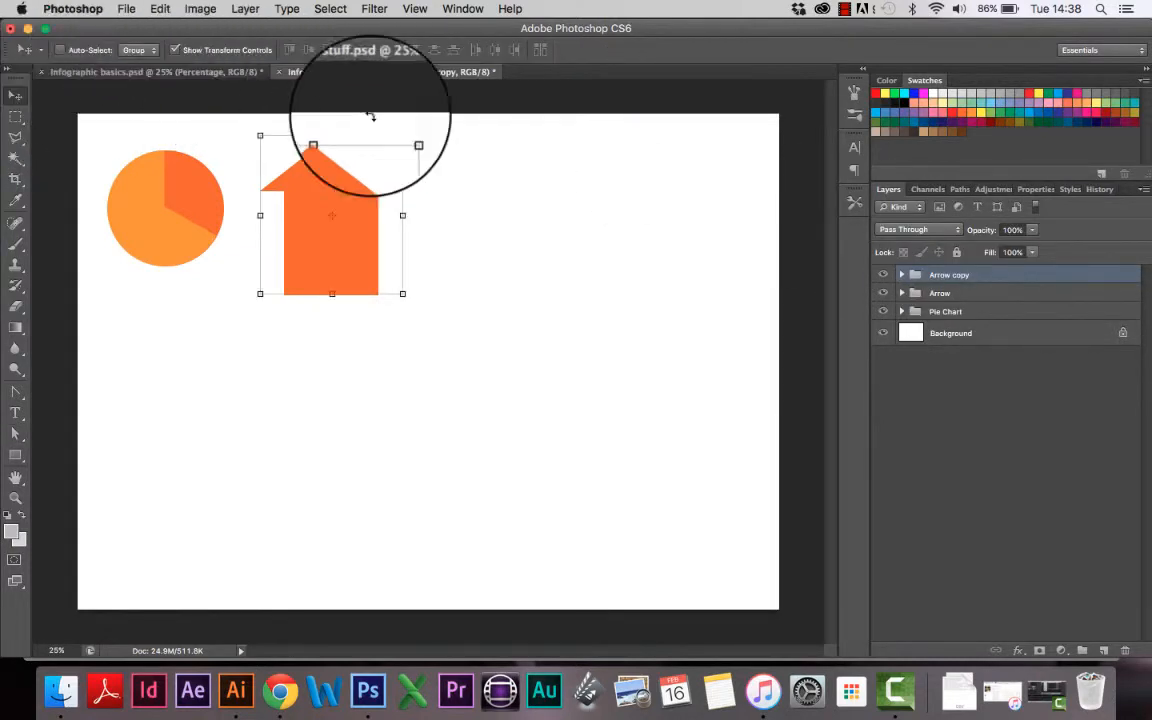
drag(316, 258, 529, 259)
key(super+z)
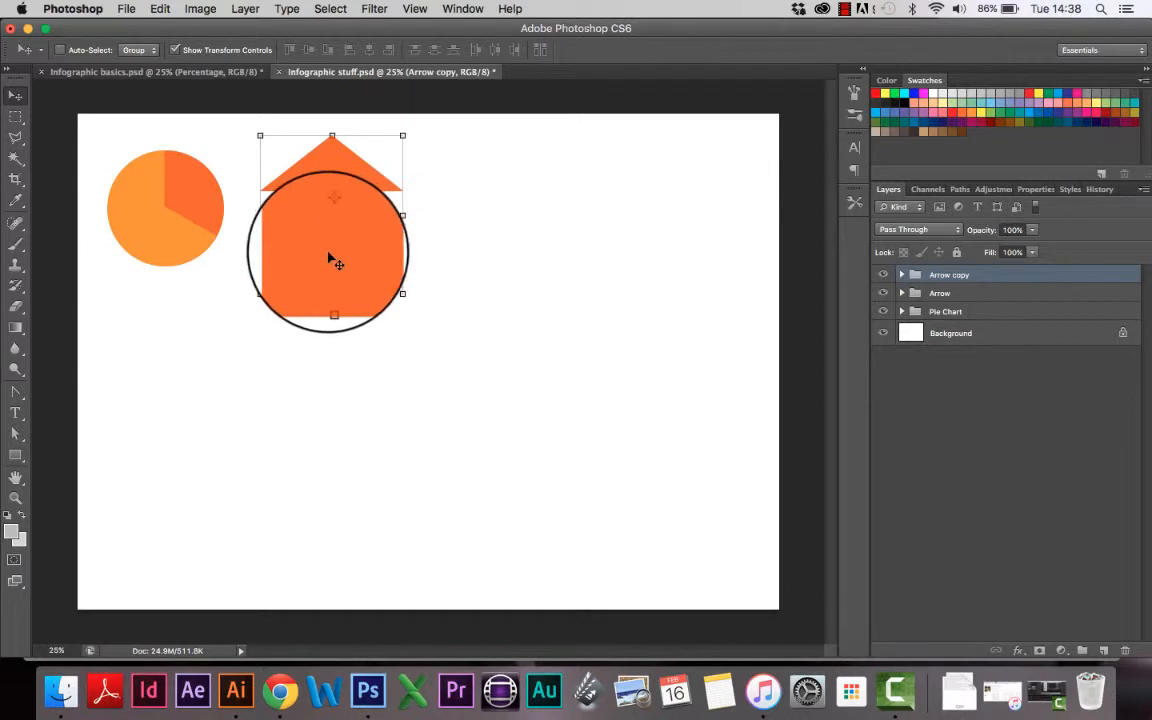
drag(330, 258, 531, 237)
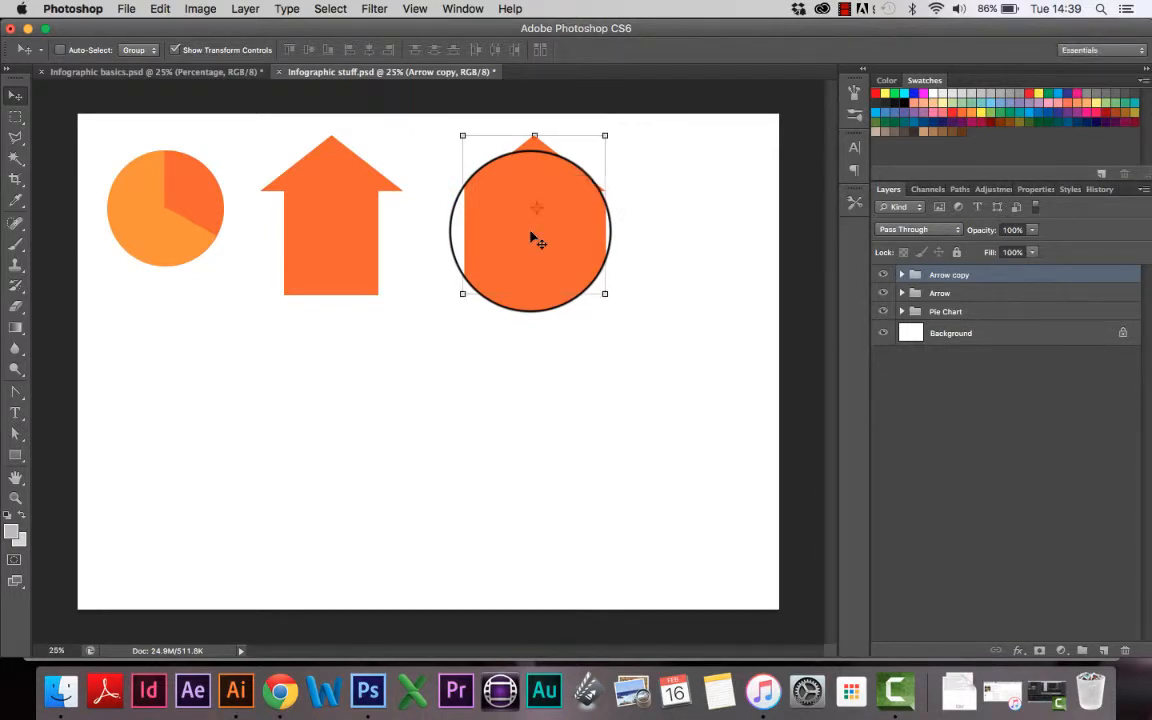
mouse_move(533, 256)
mouse_down()
mouse_move(480, 234)
mouse_move(519, 249)
mouse_move(501, 255)
mouse_move(533, 256)
mouse_up()
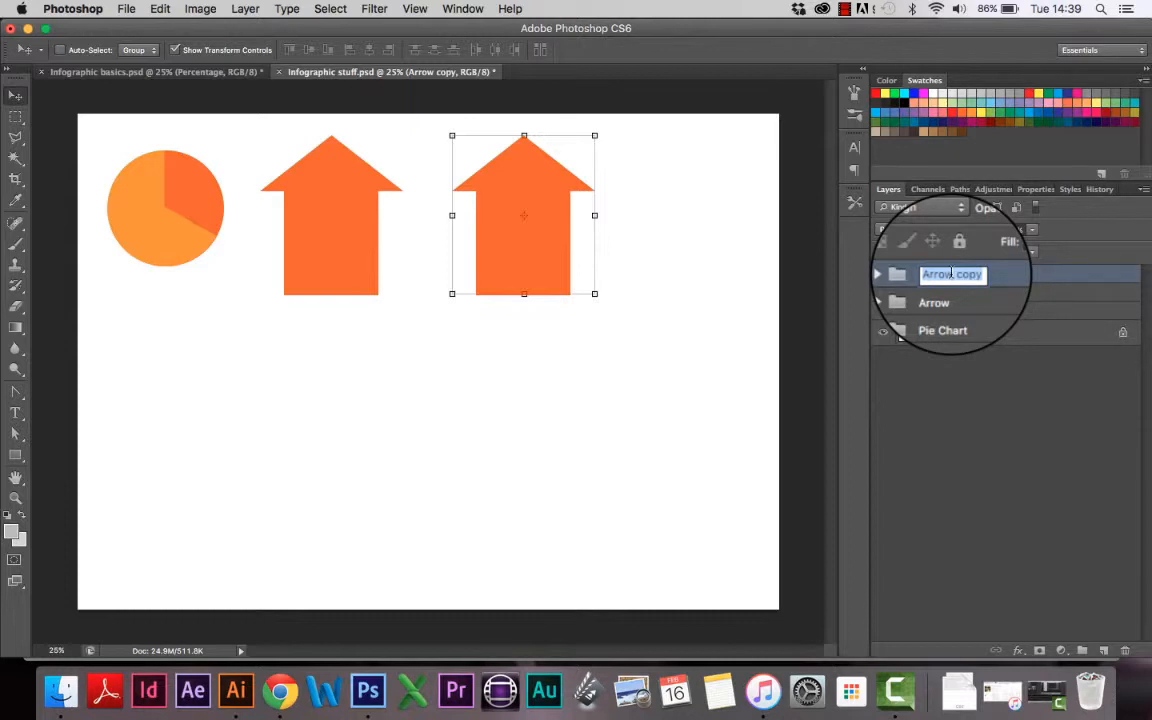
Step: Rename the copy 'Right angled arrow' and give its arrowhead a lighter orange fill
text(Right angled arrow)
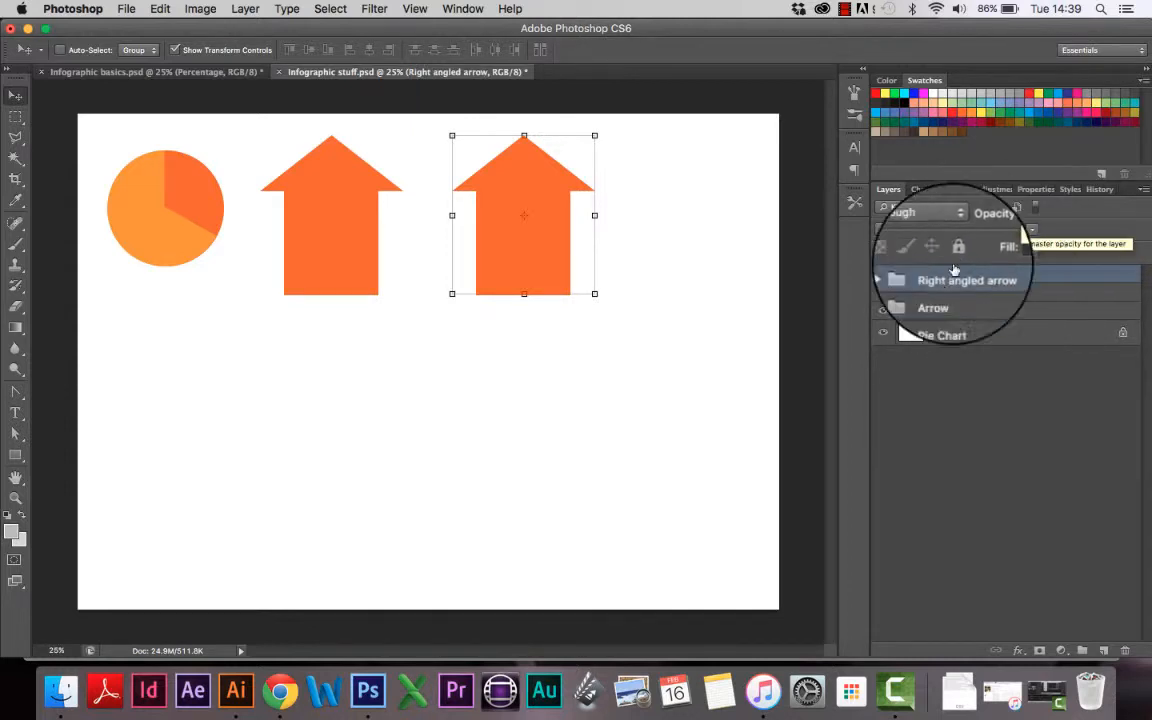
click(902, 274)
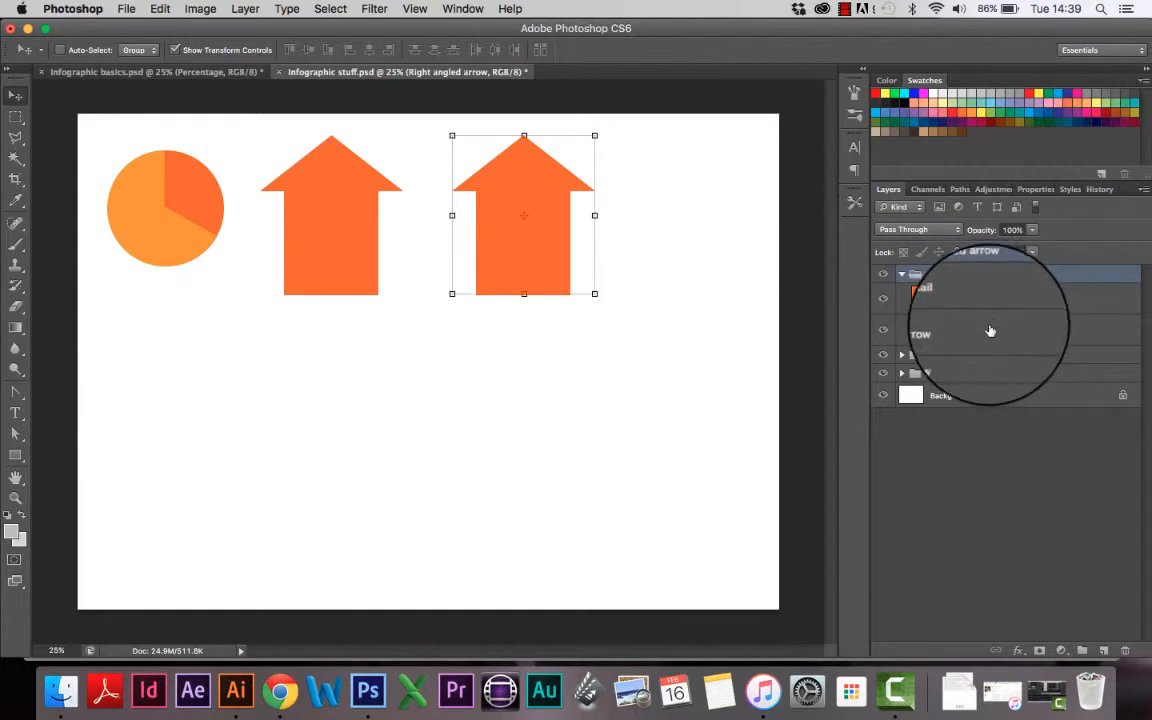
click(989, 333)
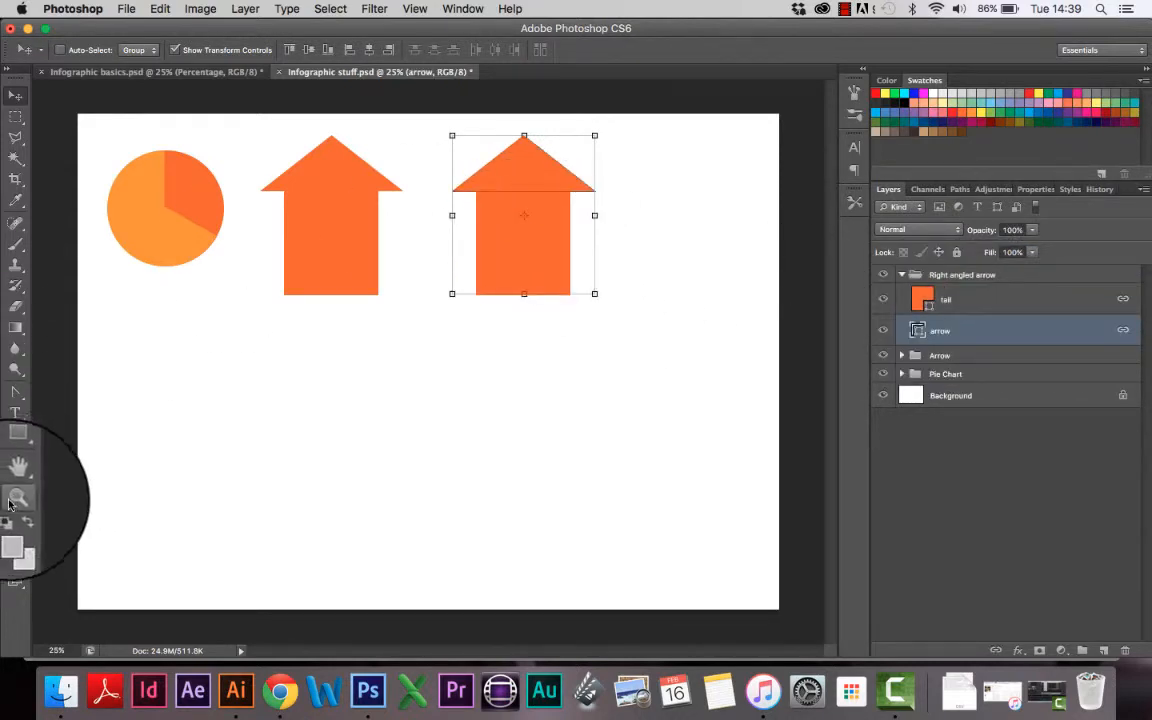
click(15, 456)
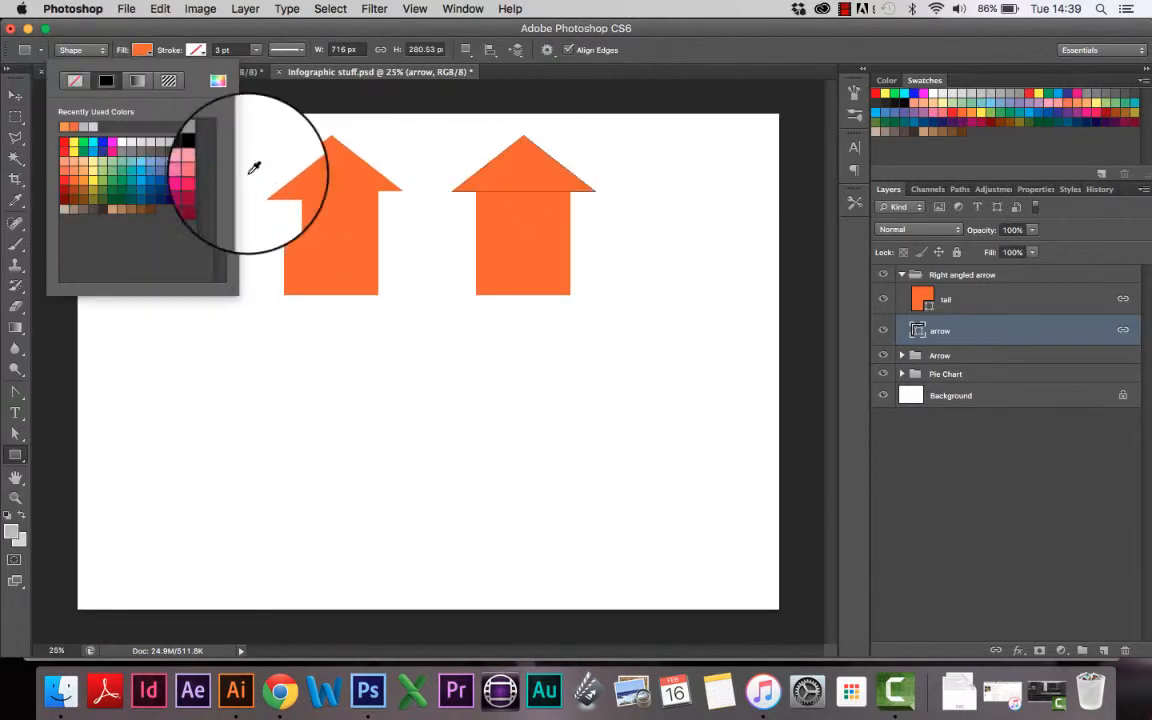
click(66, 126)
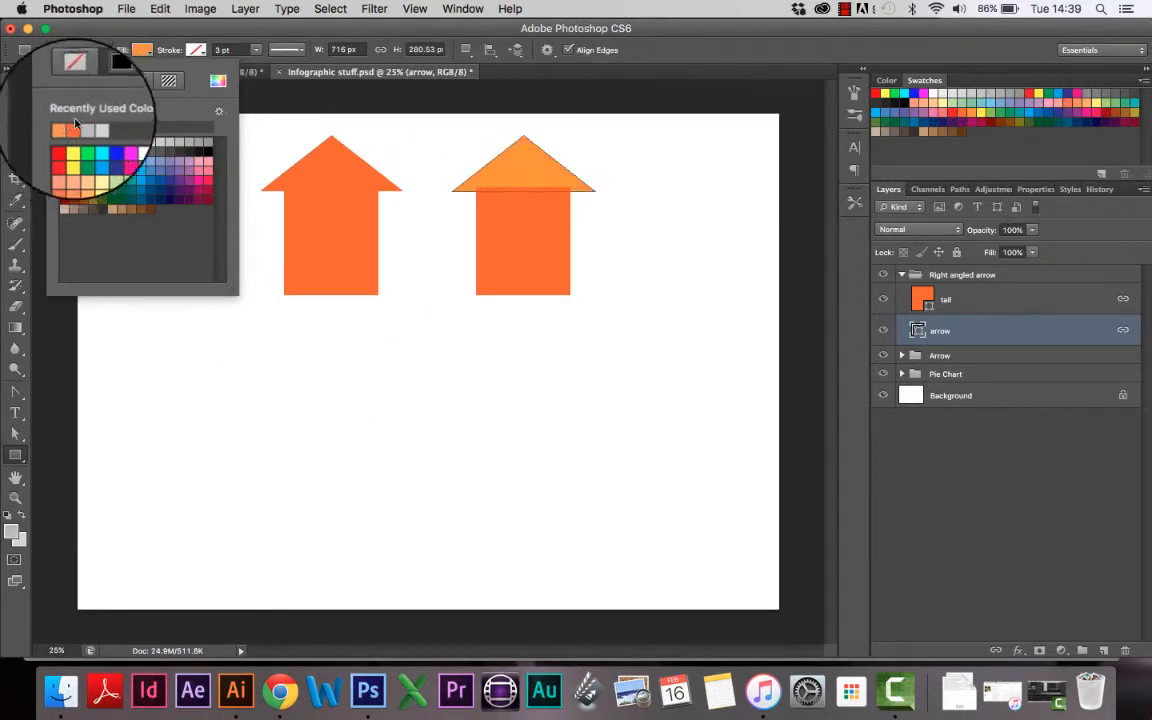
Step: Fill the copied tail rectangle with the same lighter orange
click(977, 301)
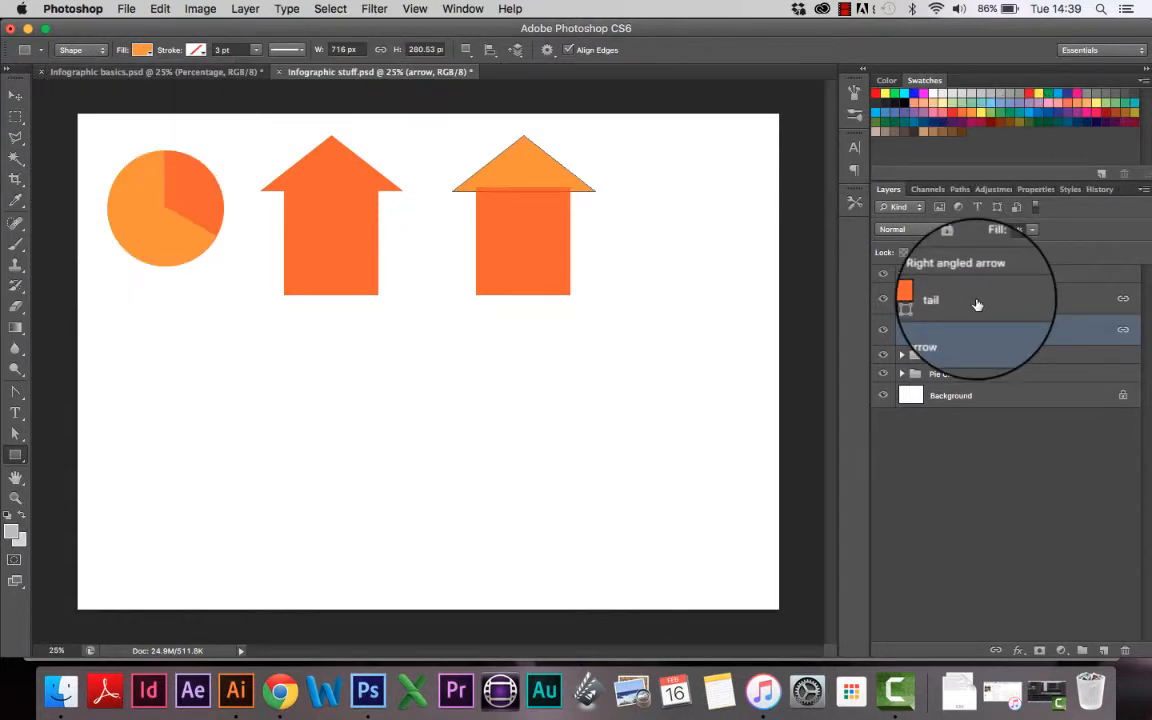
double_click(1016, 297)
click(790, 152)
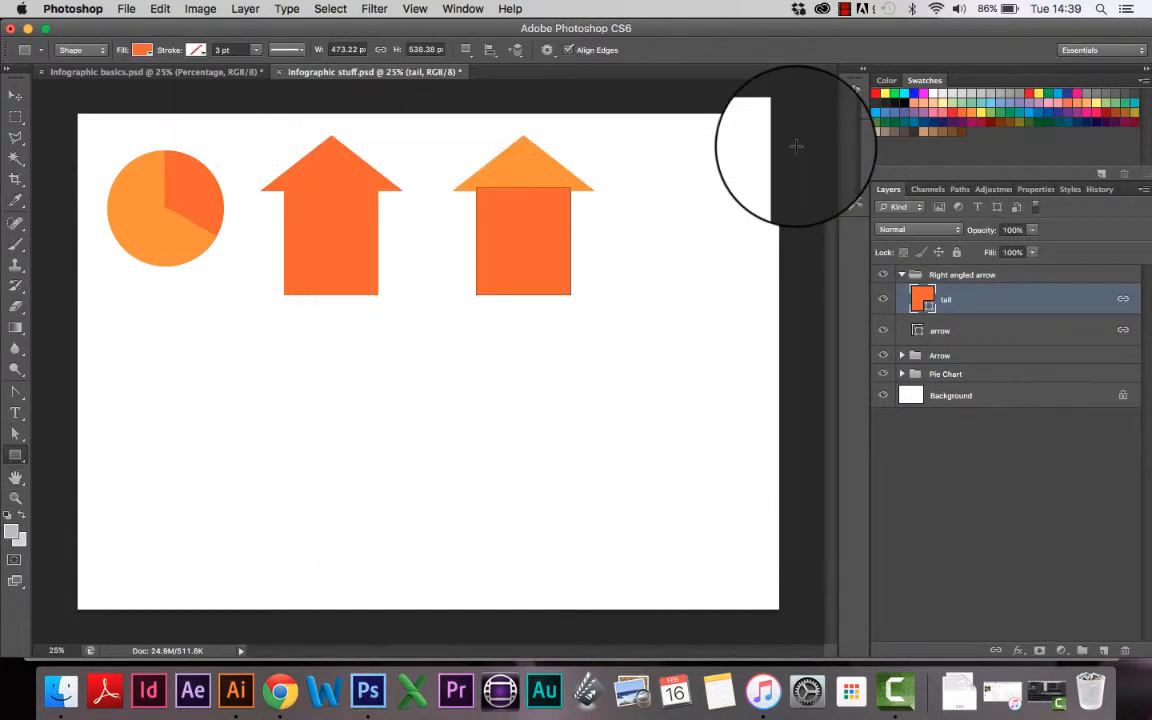
click(142, 49)
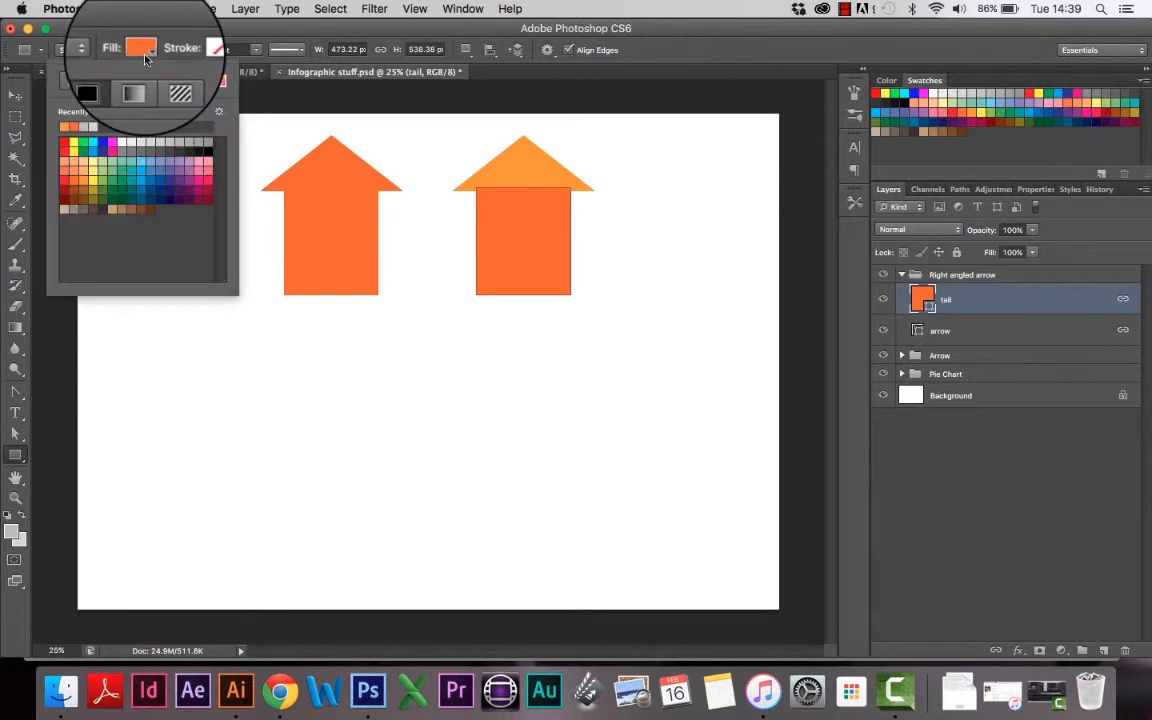
click(64, 127)
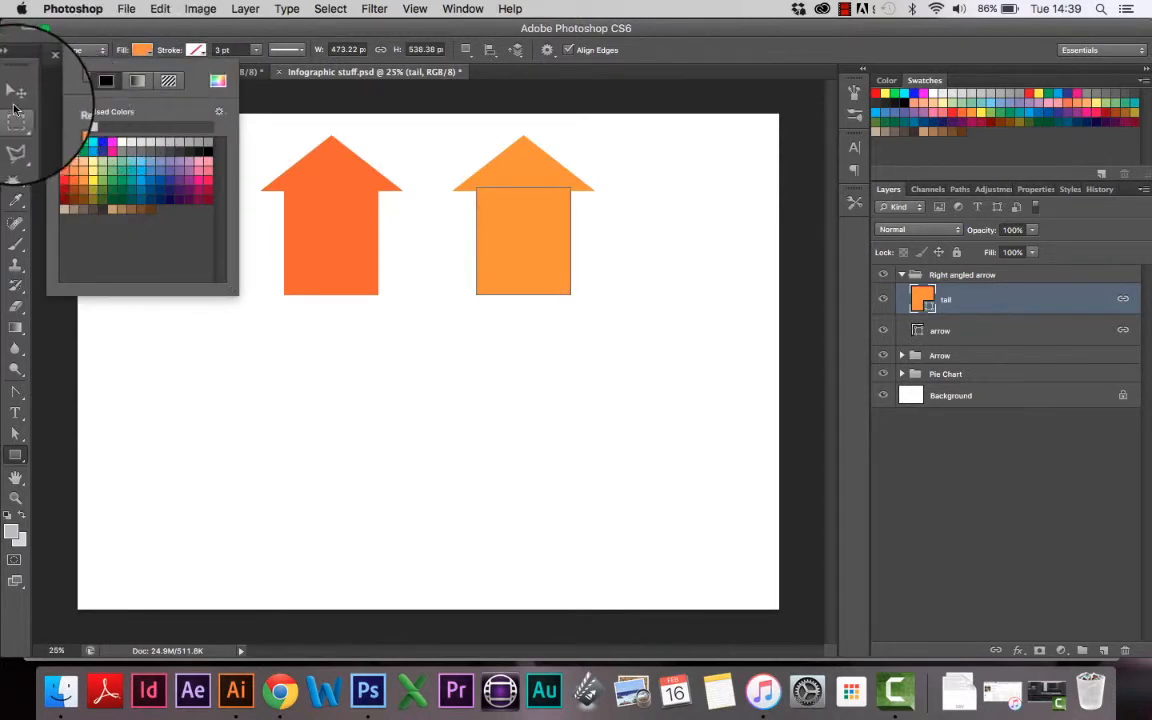
click(14, 97)
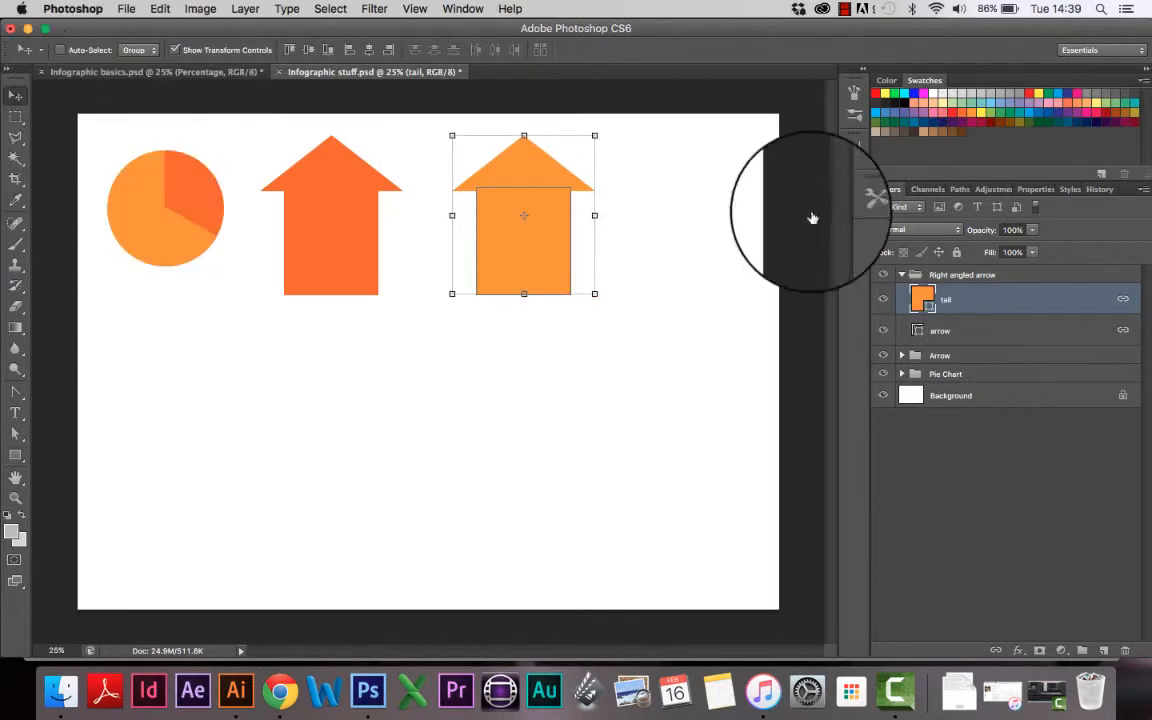
Step: Toggle the Right angled arrow group's visibility to compare, then expand the group
click(901, 275)
click(883, 274)
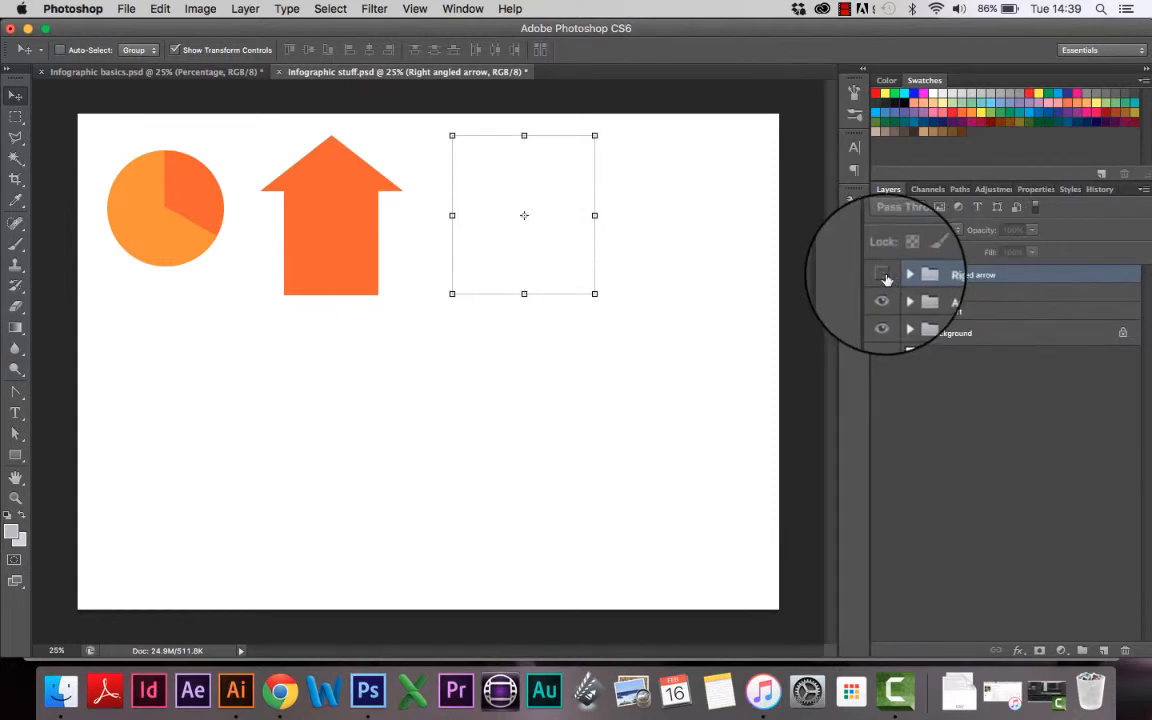
click(883, 274)
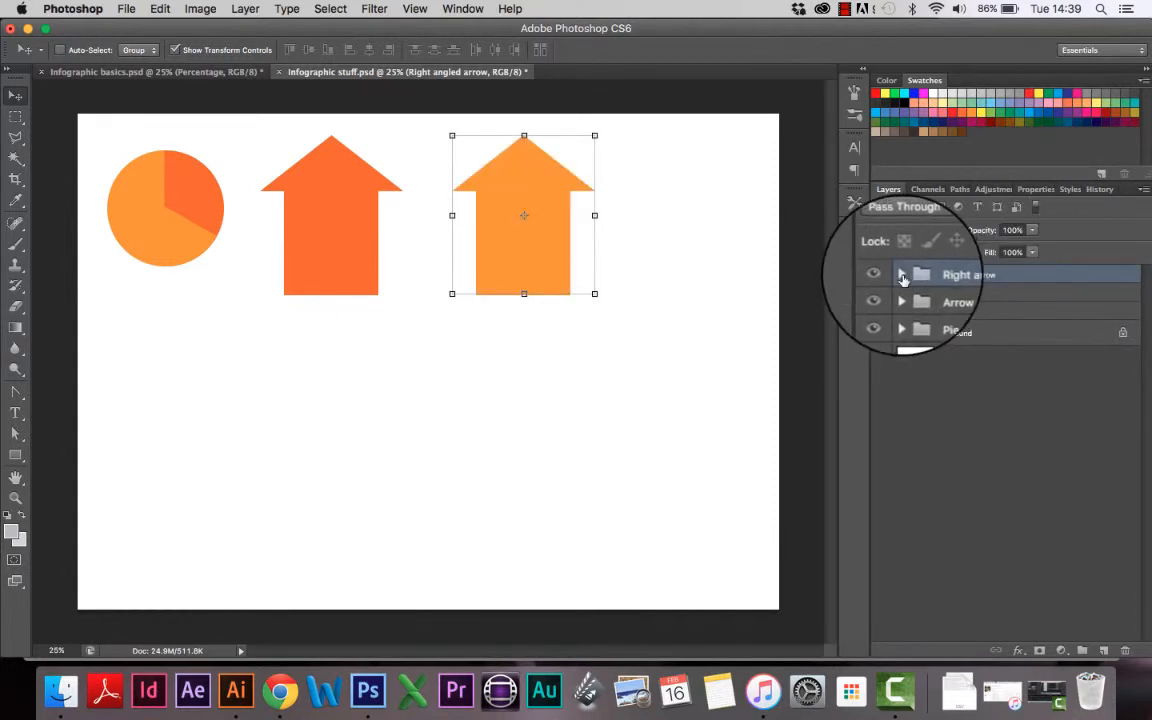
click(902, 276)
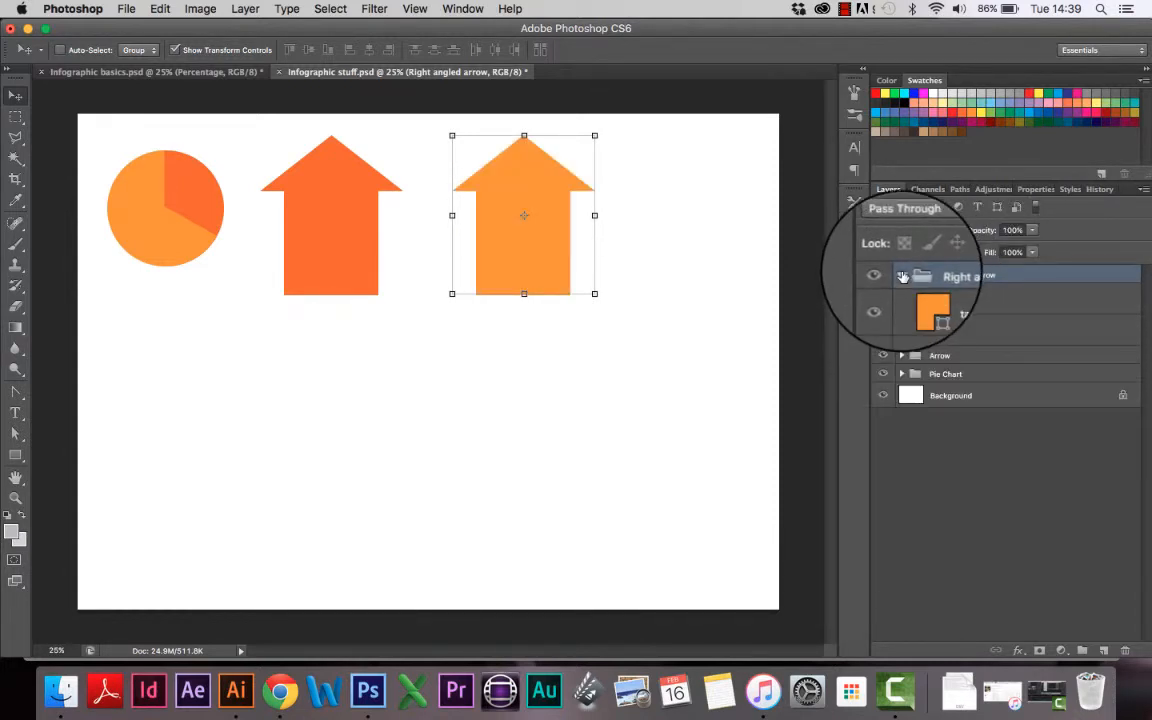
click(902, 276)
click(902, 276)
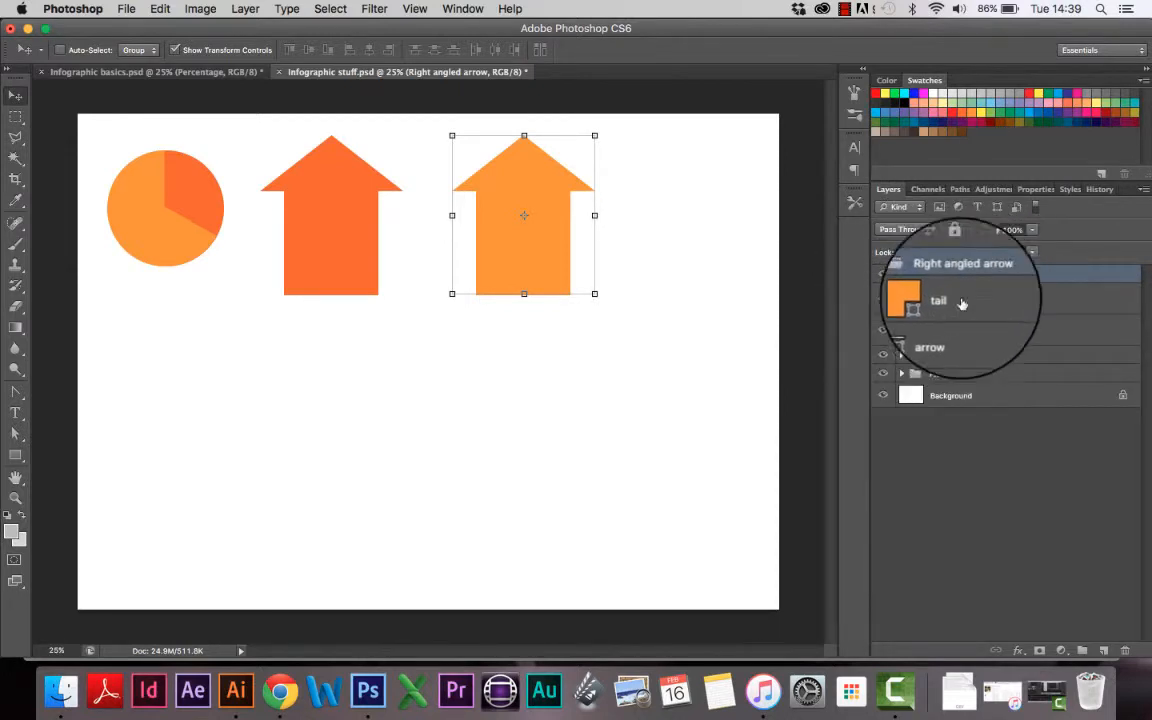
Step: Select only the tail layer inside the Right angled arrow group
click(986, 327)
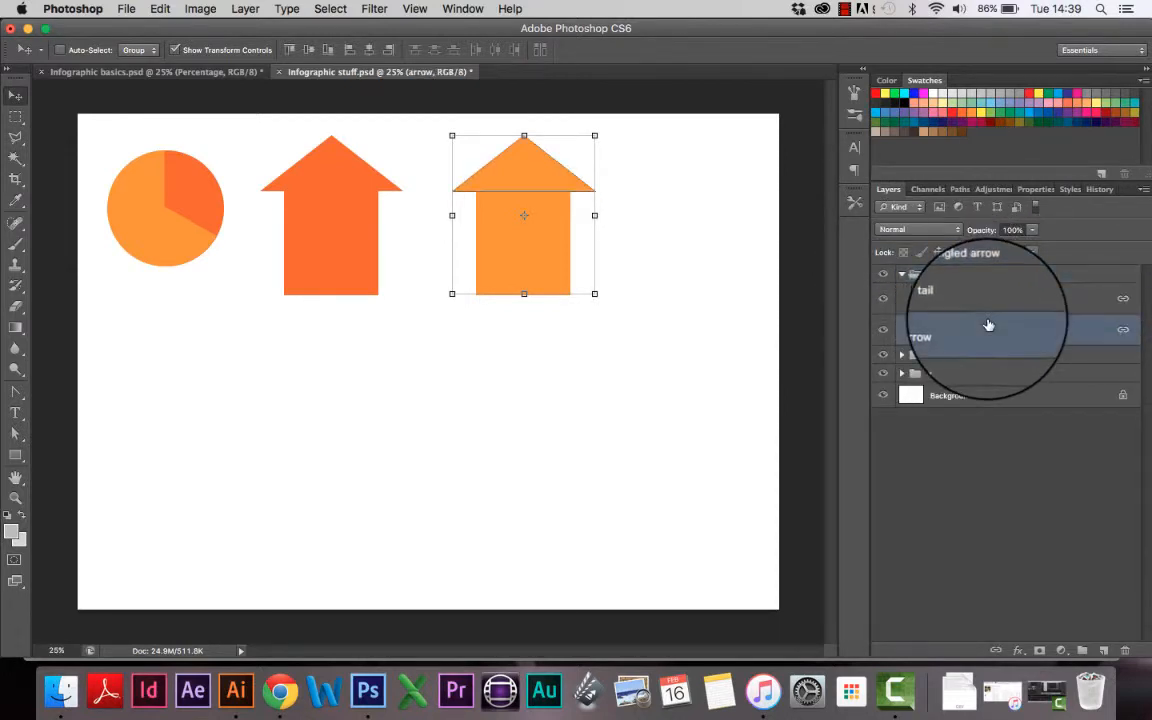
shift+click(1045, 303)
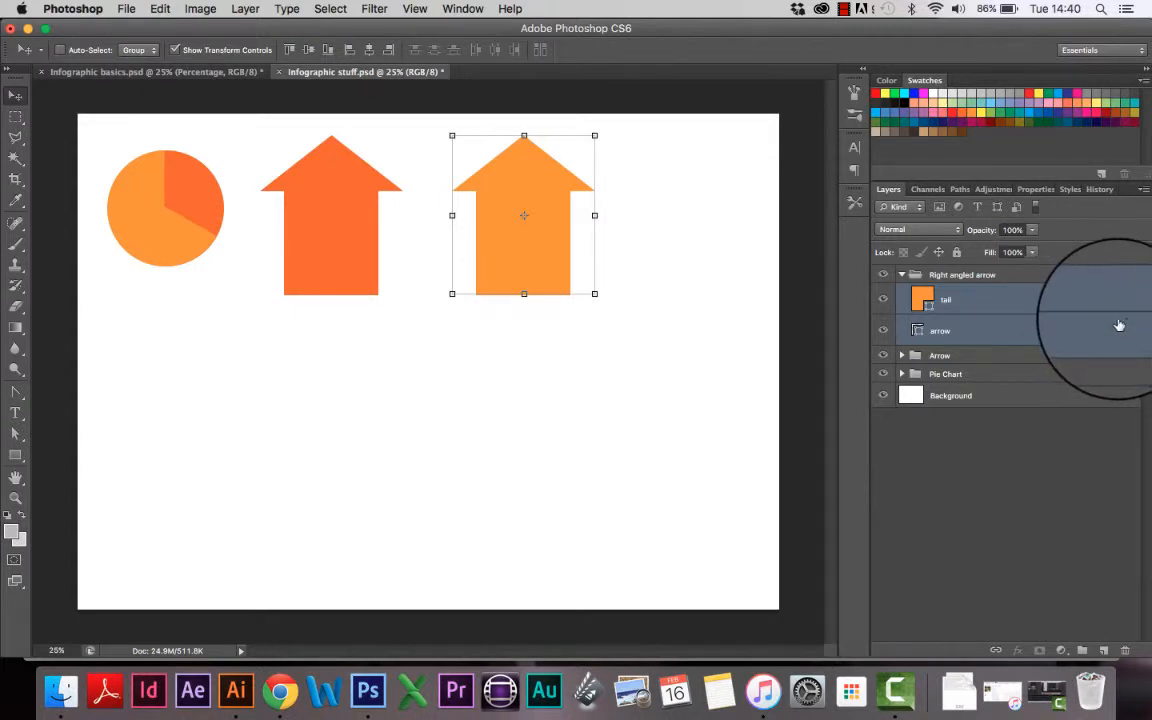
click(1010, 297)
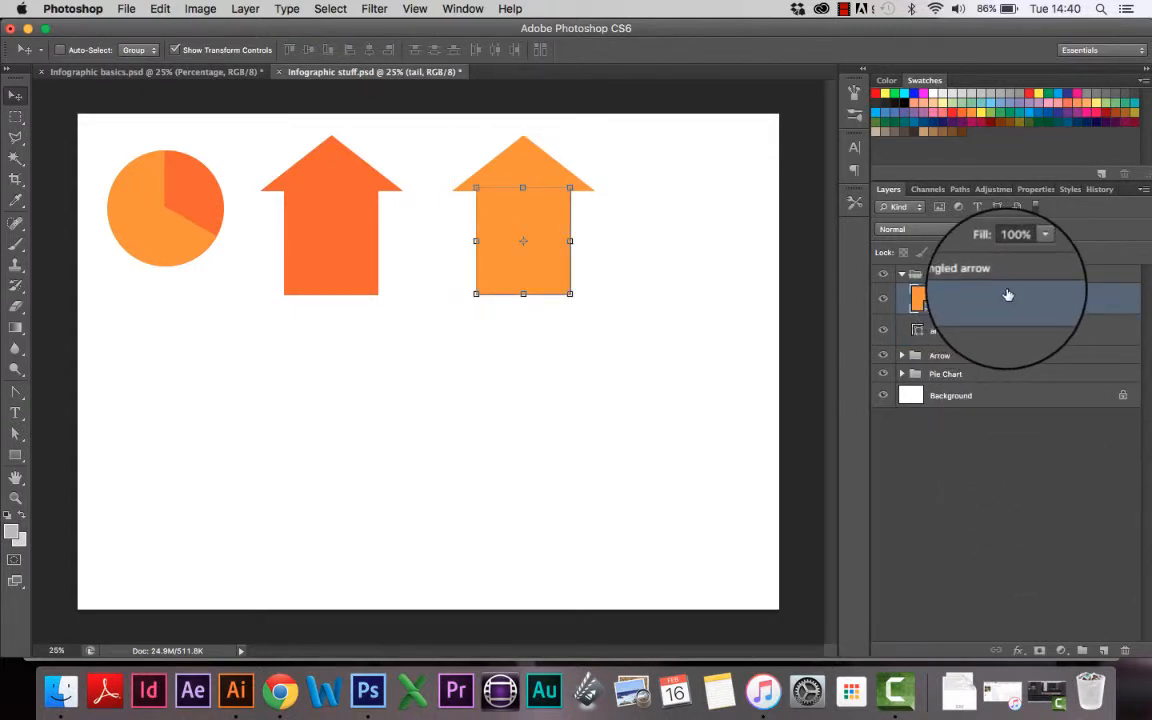
Step: Duplicate the tail layer, naming the copy 'horizontal tail' and the original 'vertical tail'
drag(1008, 295, 1104, 650)
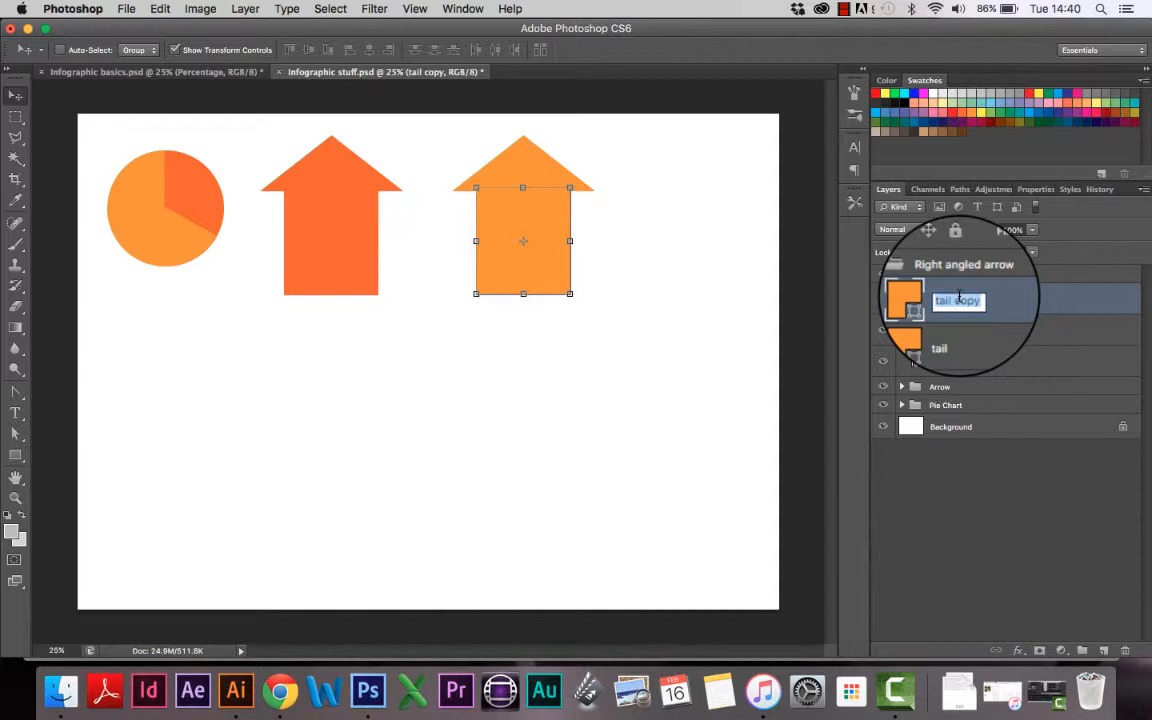
text(horizontal tail)
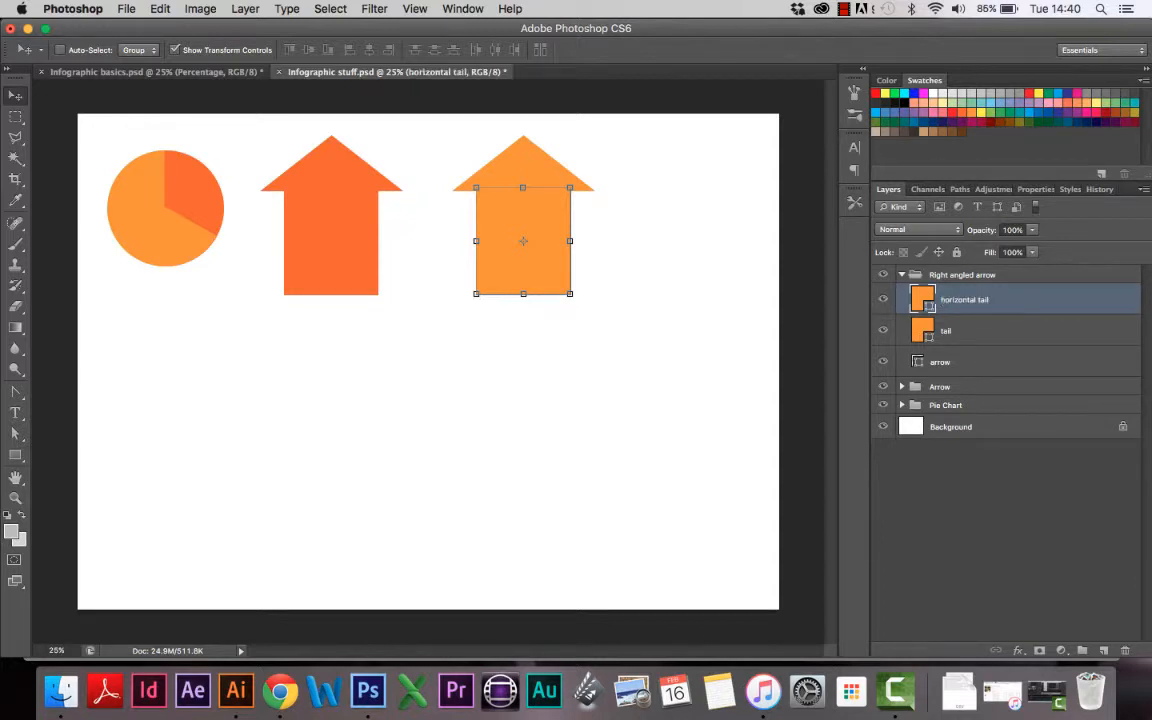
double_click(945, 330)
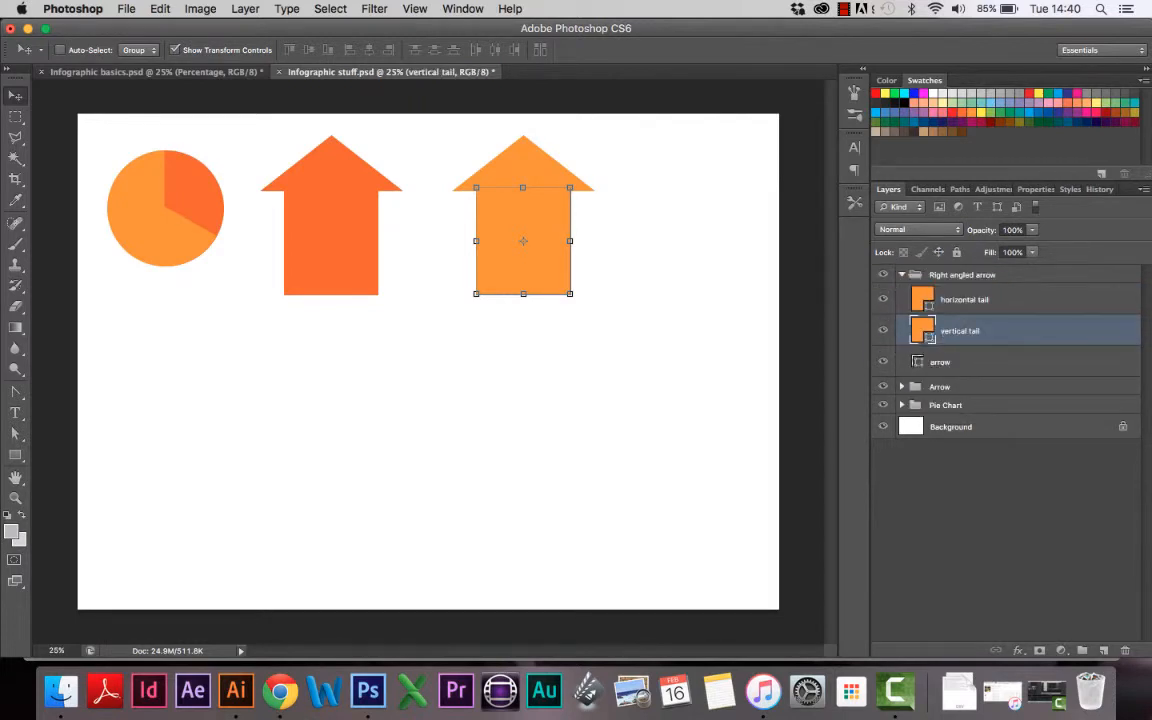
click(990, 301)
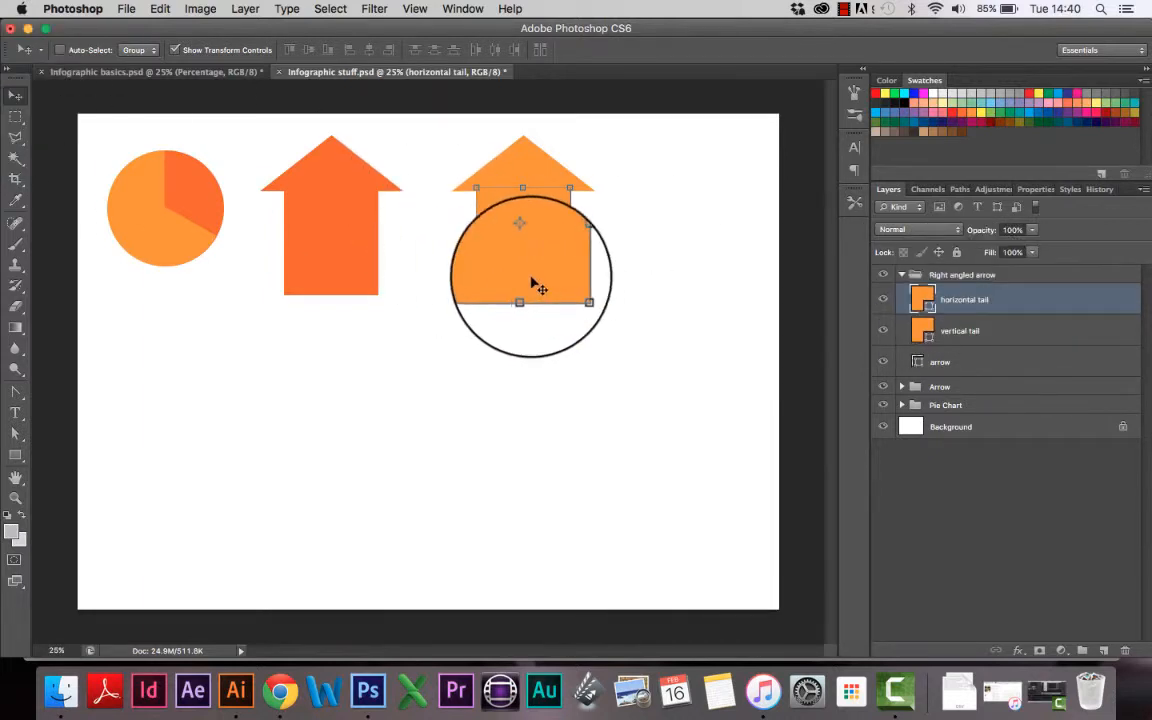
Step: Transform the horizontal tail to about 218% width and 59% height
drag(535, 292, 643, 397)
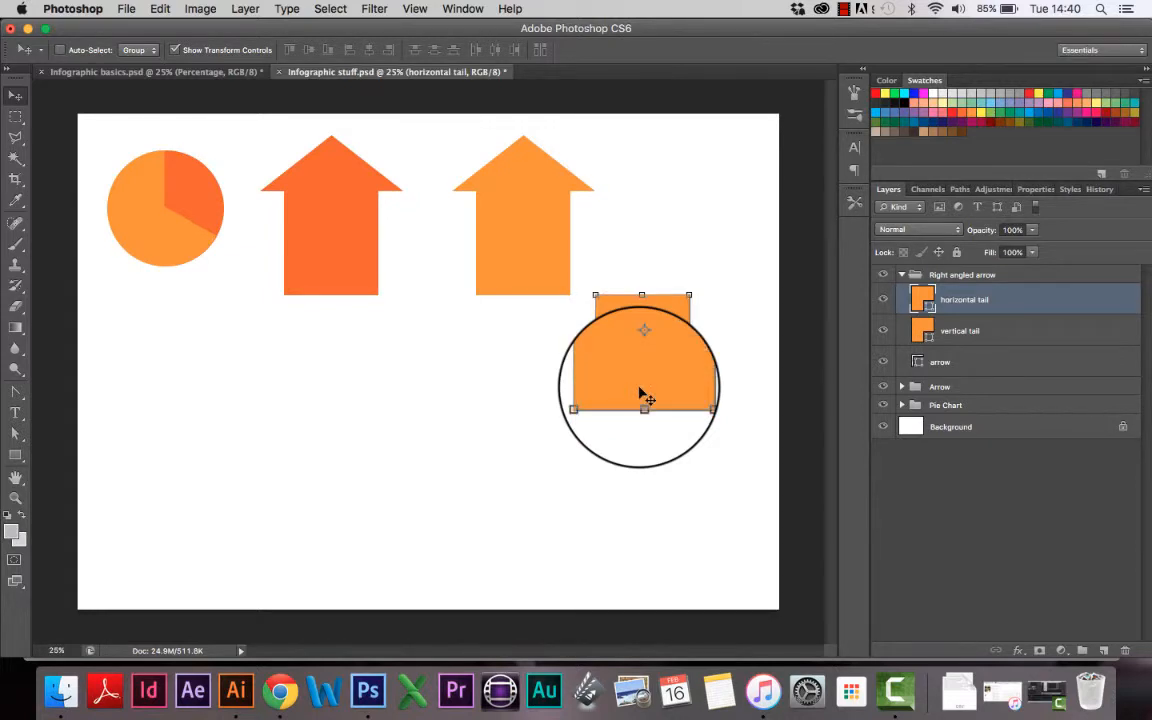
key(super+z)
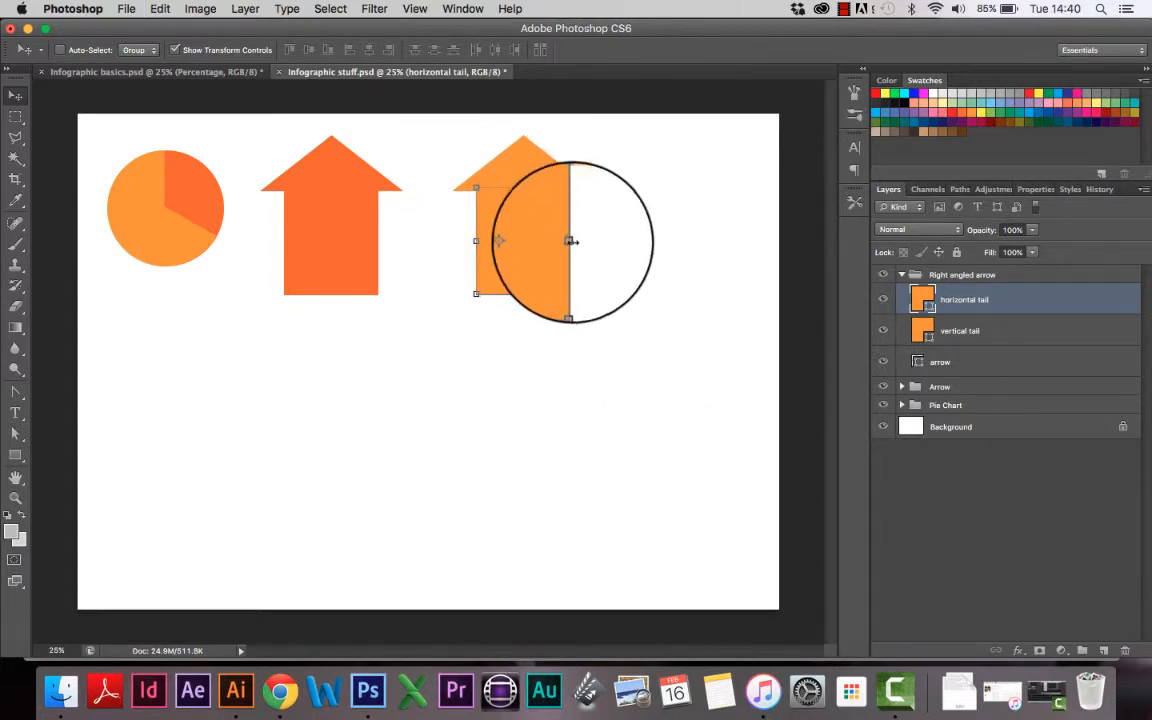
drag(570, 241, 573, 226)
key(super+plus)
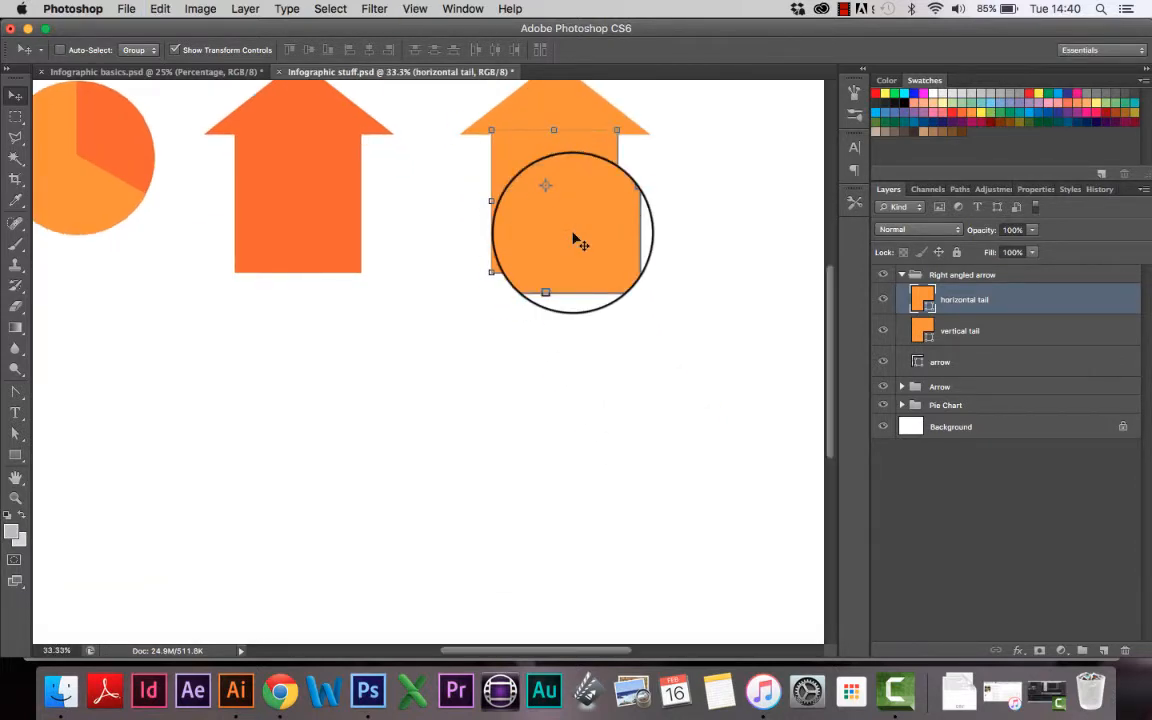
key(super+plus)
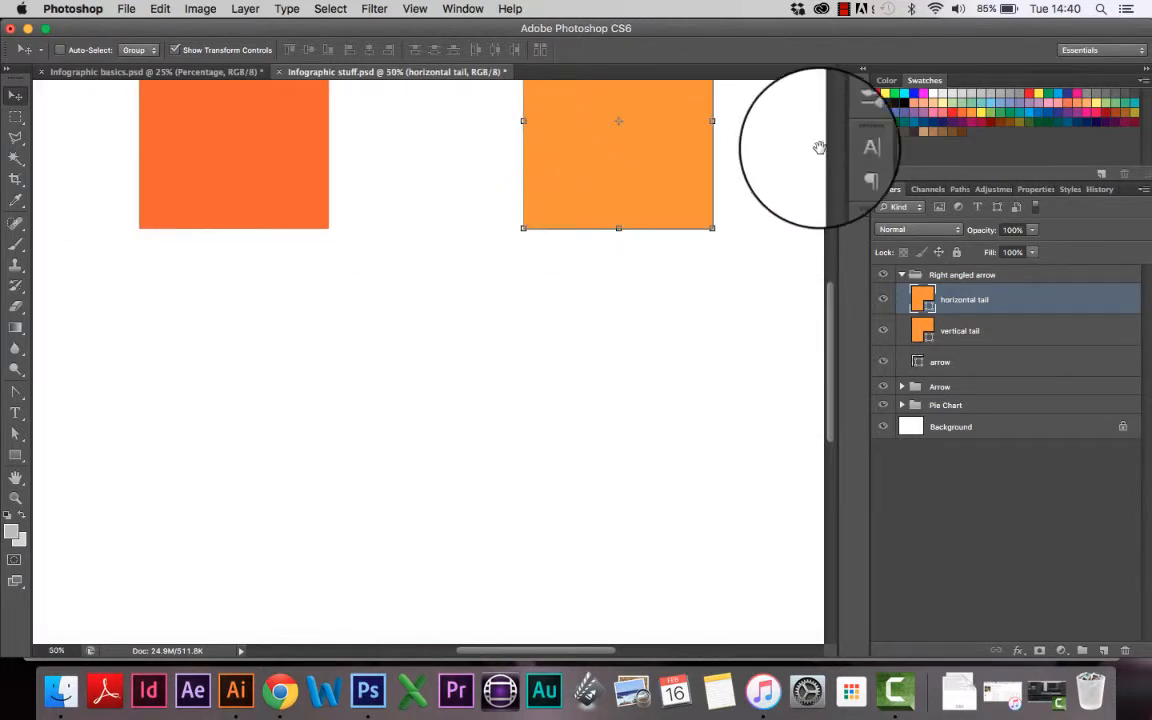
drag(740, 180, 554, 360)
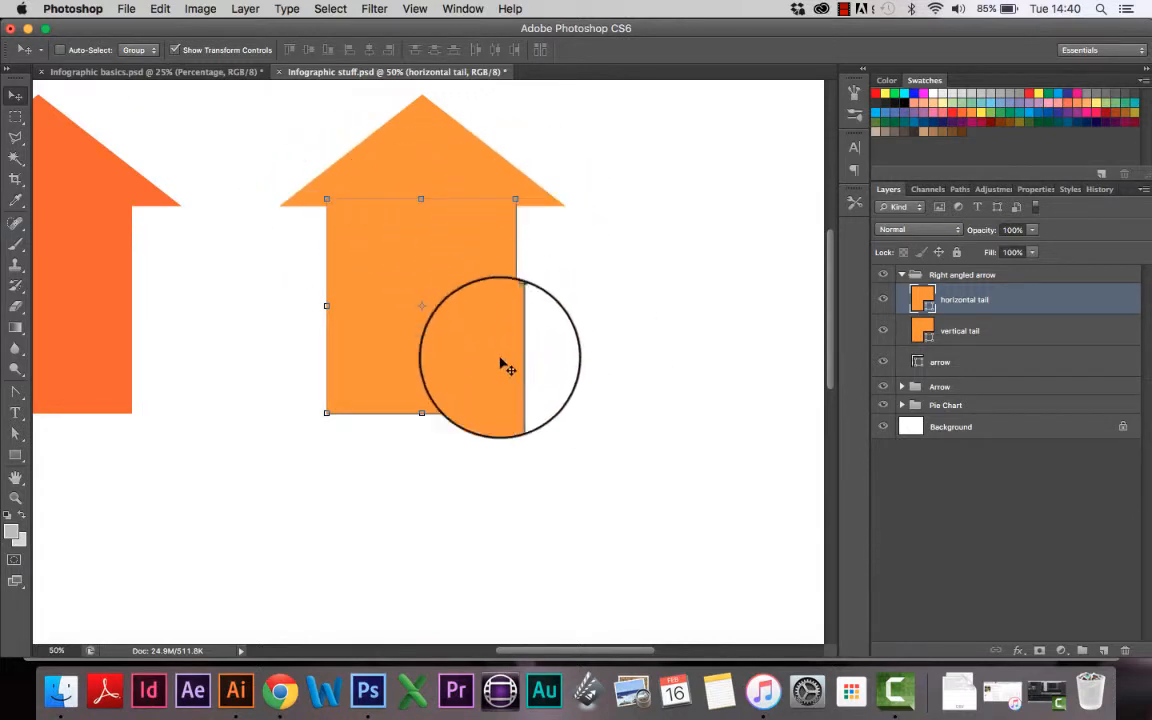
drag(506, 433, 515, 412)
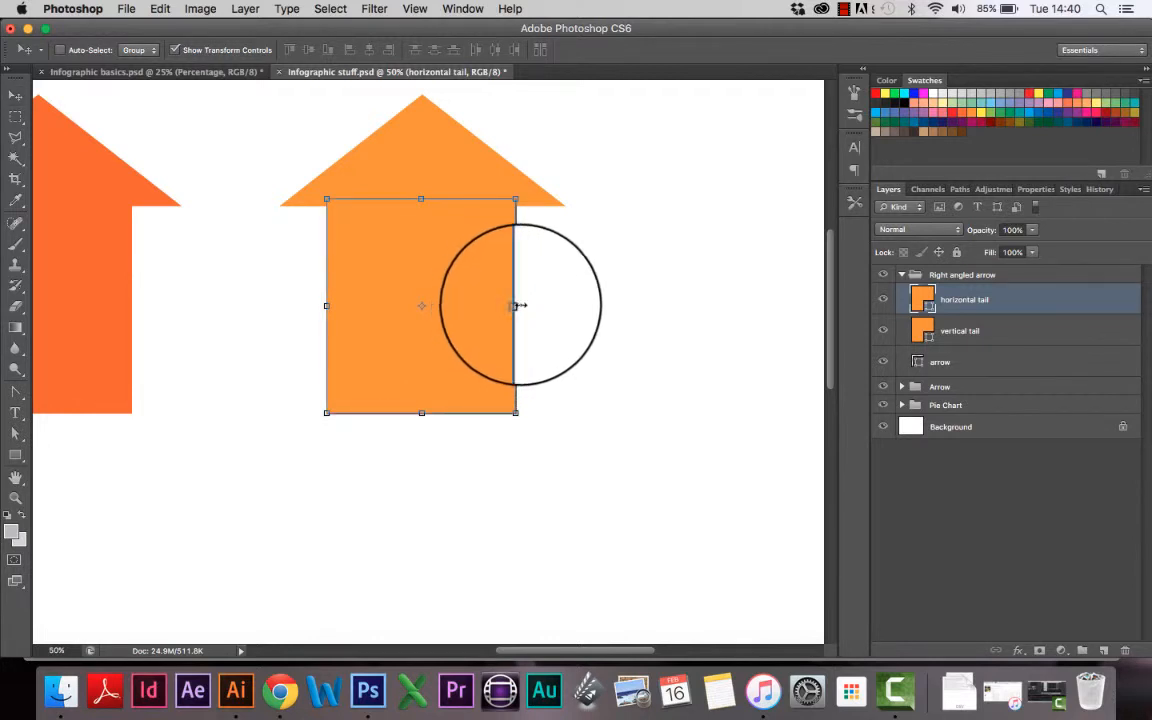
drag(515, 306, 739, 307)
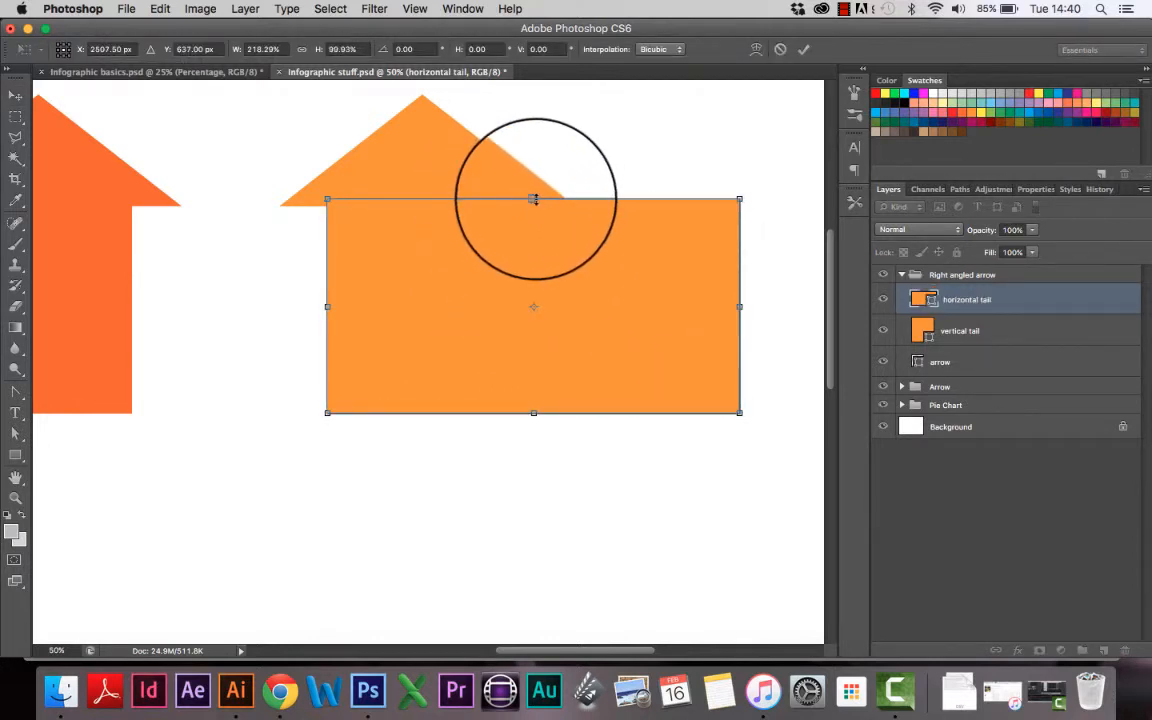
drag(533, 198, 528, 285)
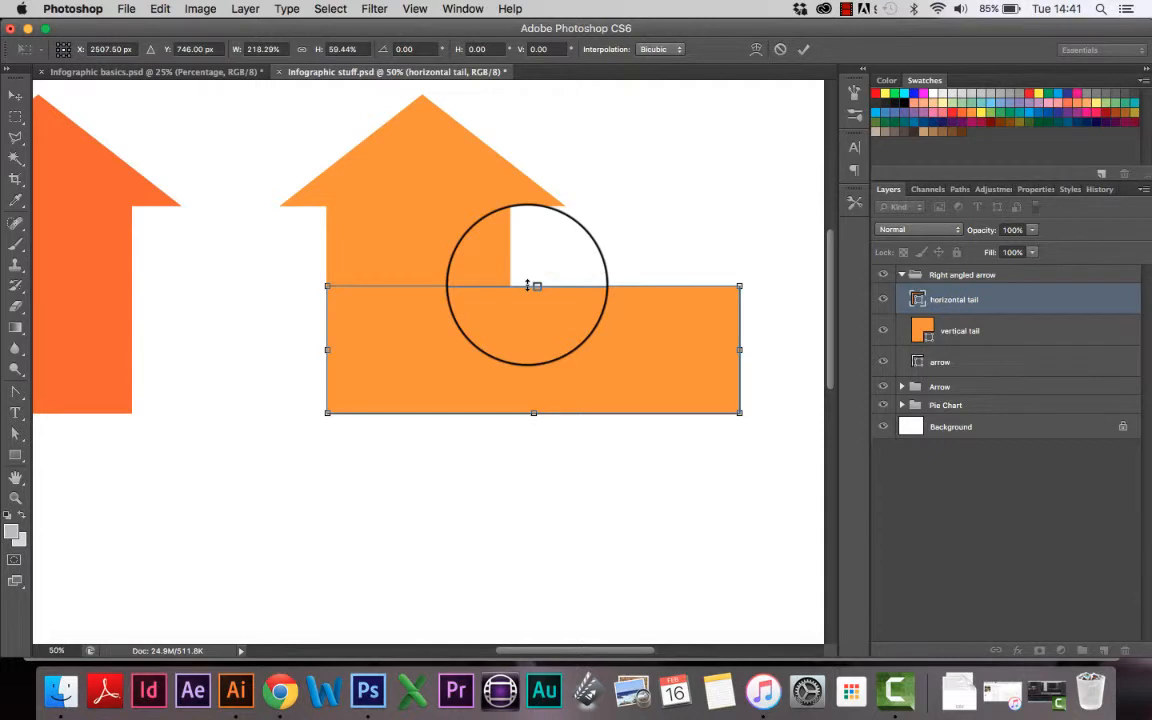
key(Return)
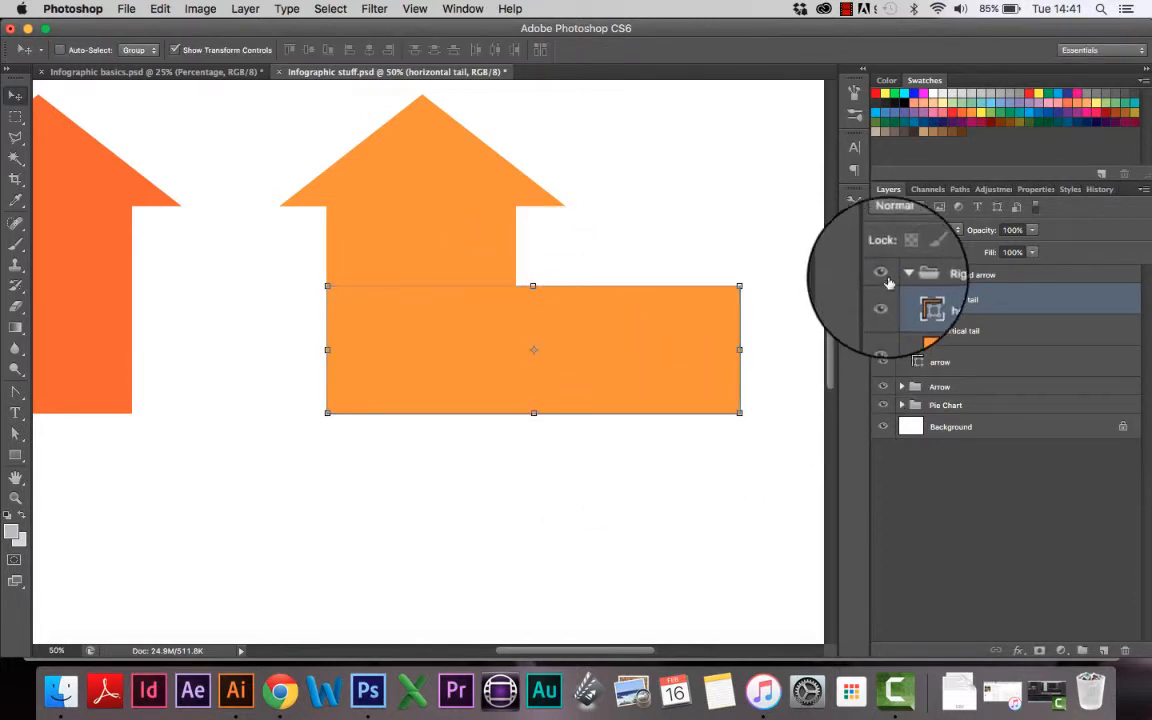
Step: Zoom out to the whole infographic and select the Background layer
key(super+minus)
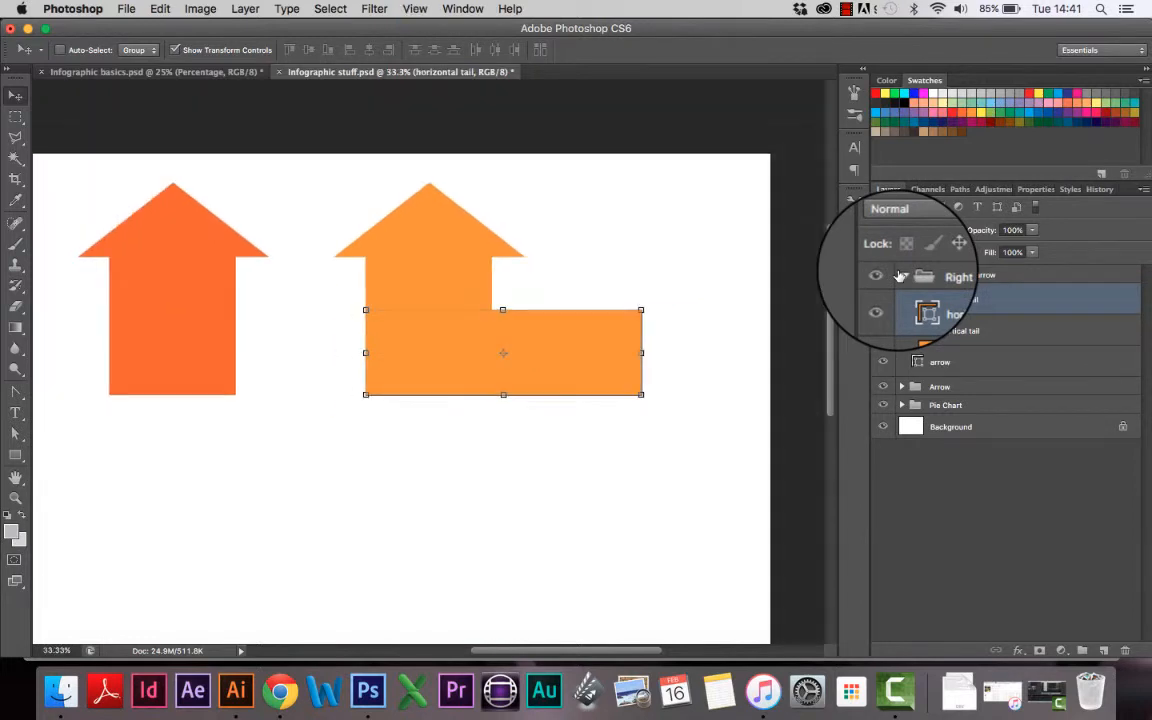
key(super+minus)
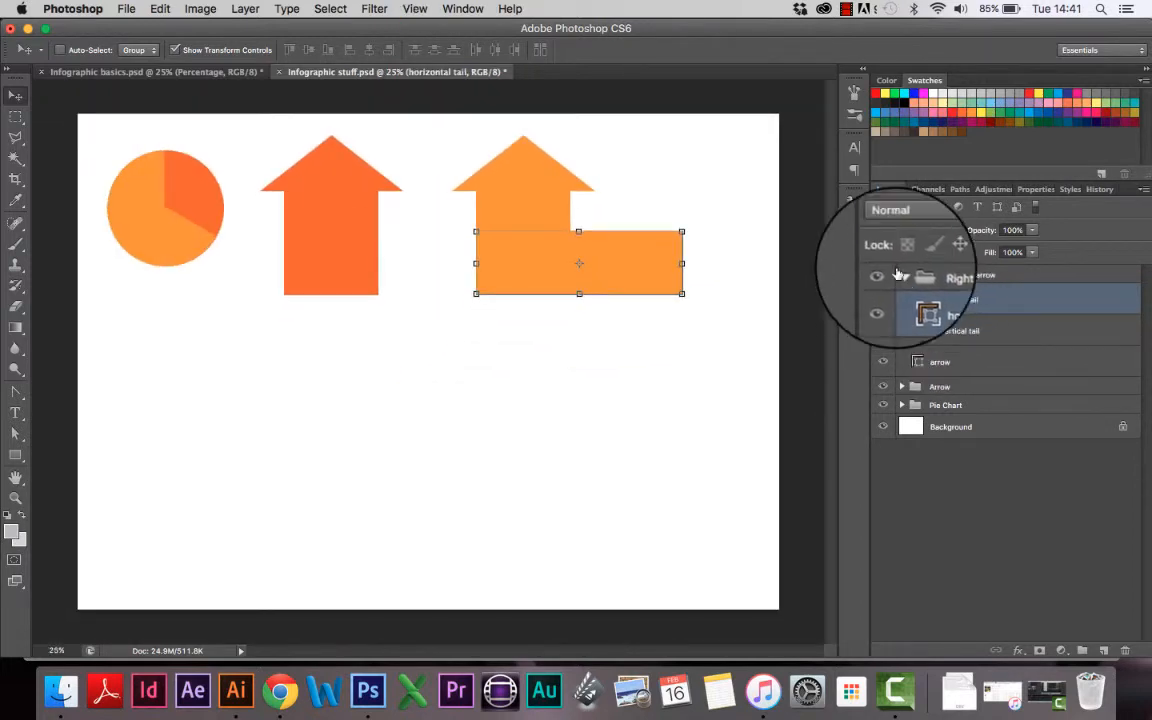
click(900, 275)
click(1003, 335)
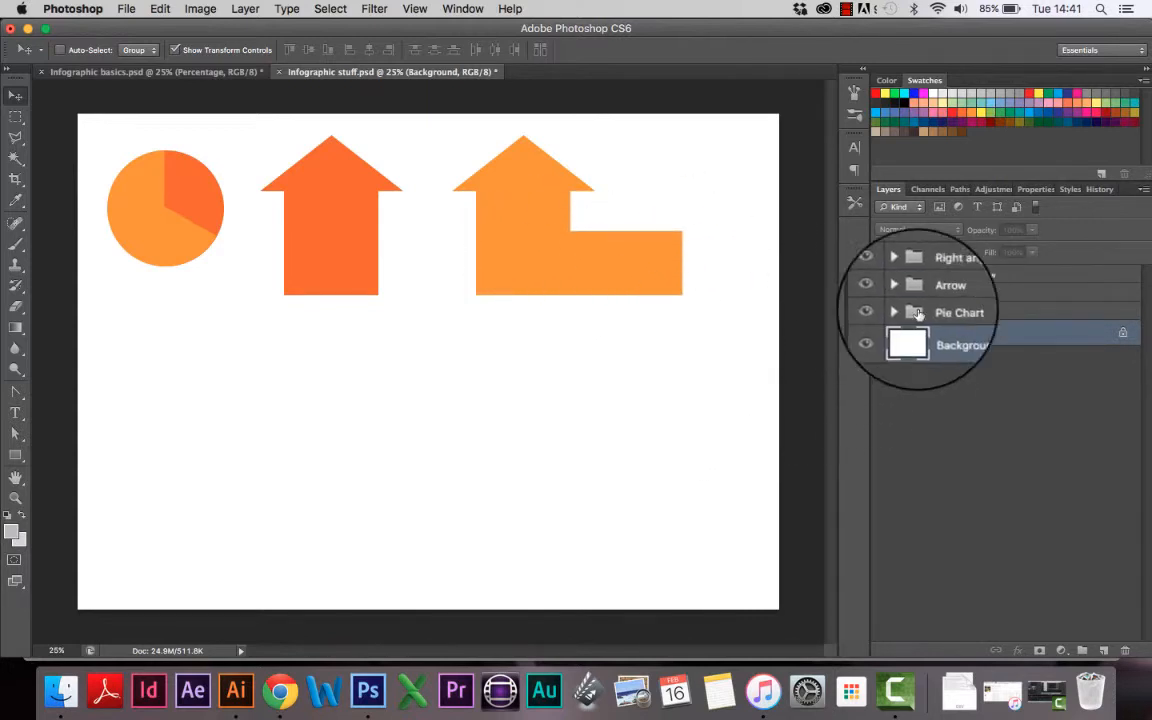
Step: Make trial copies of the vertical and horizontal tails and move them aside
click(901, 275)
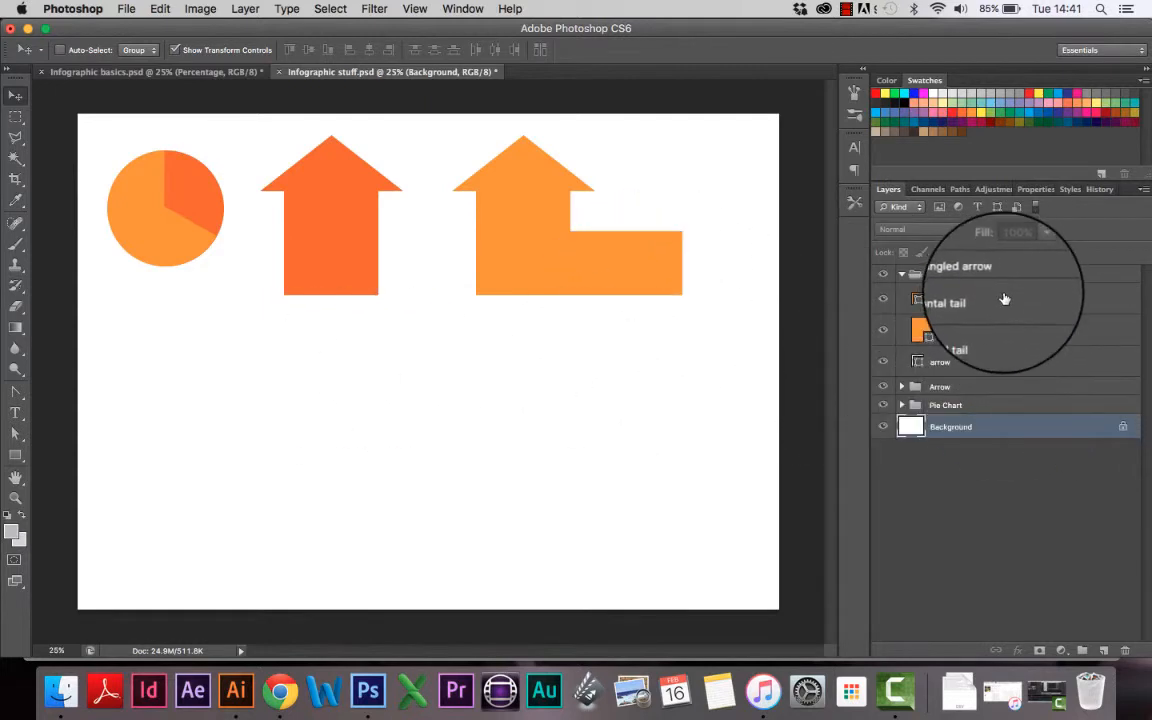
click(1068, 301)
click(1037, 326)
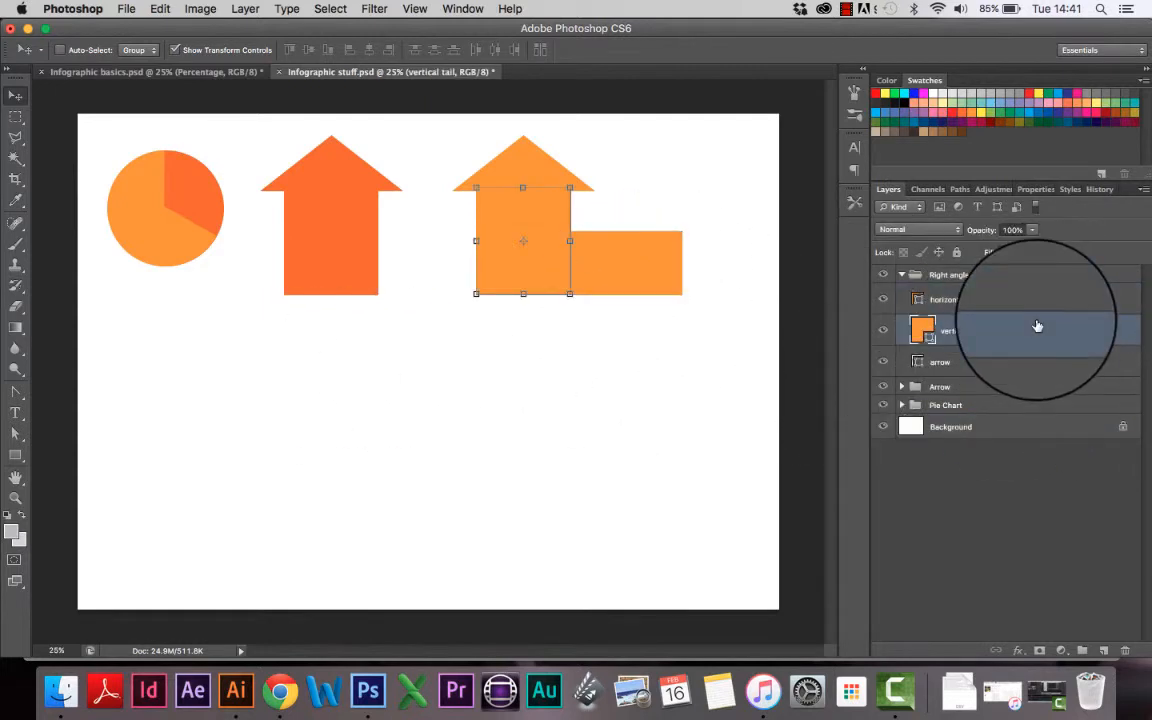
drag(1052, 331, 1102, 650)
drag(576, 314, 636, 334)
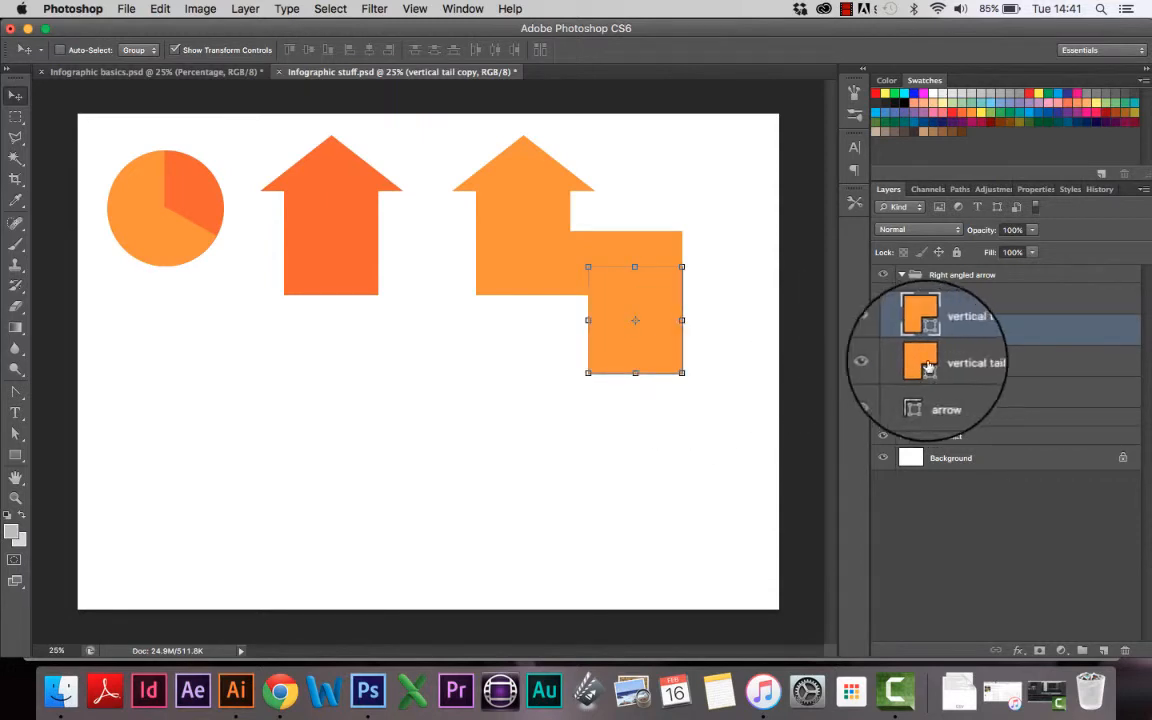
drag(1012, 303, 1104, 650)
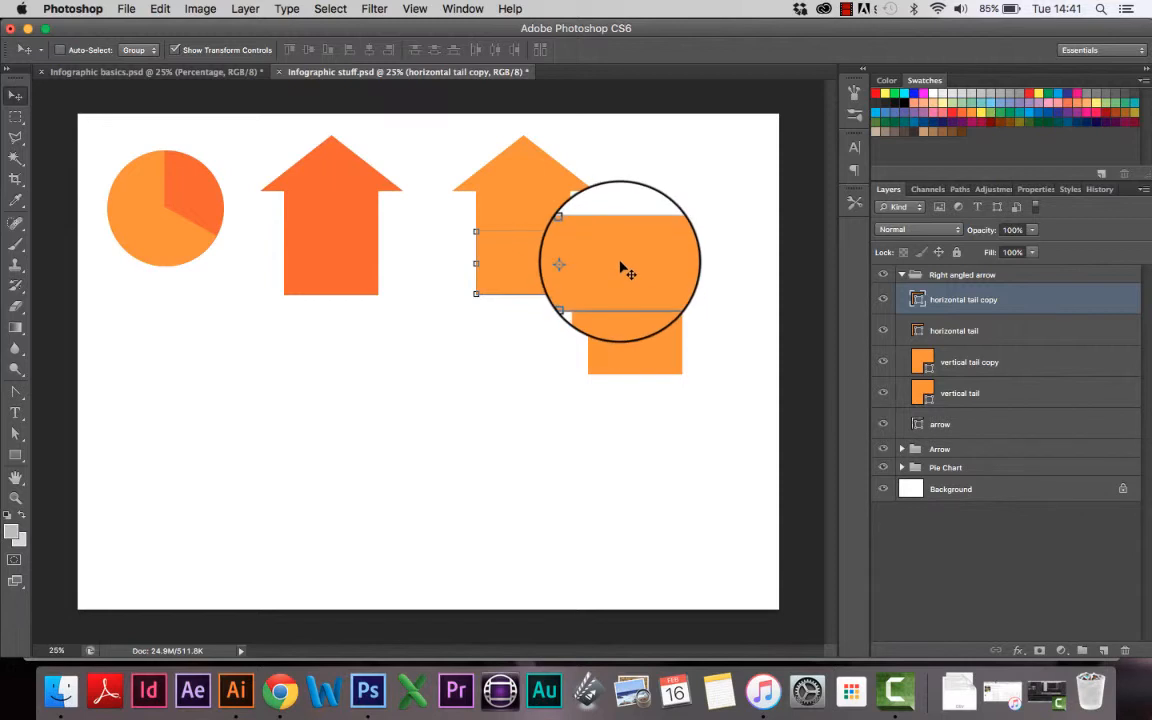
drag(623, 265, 622, 386)
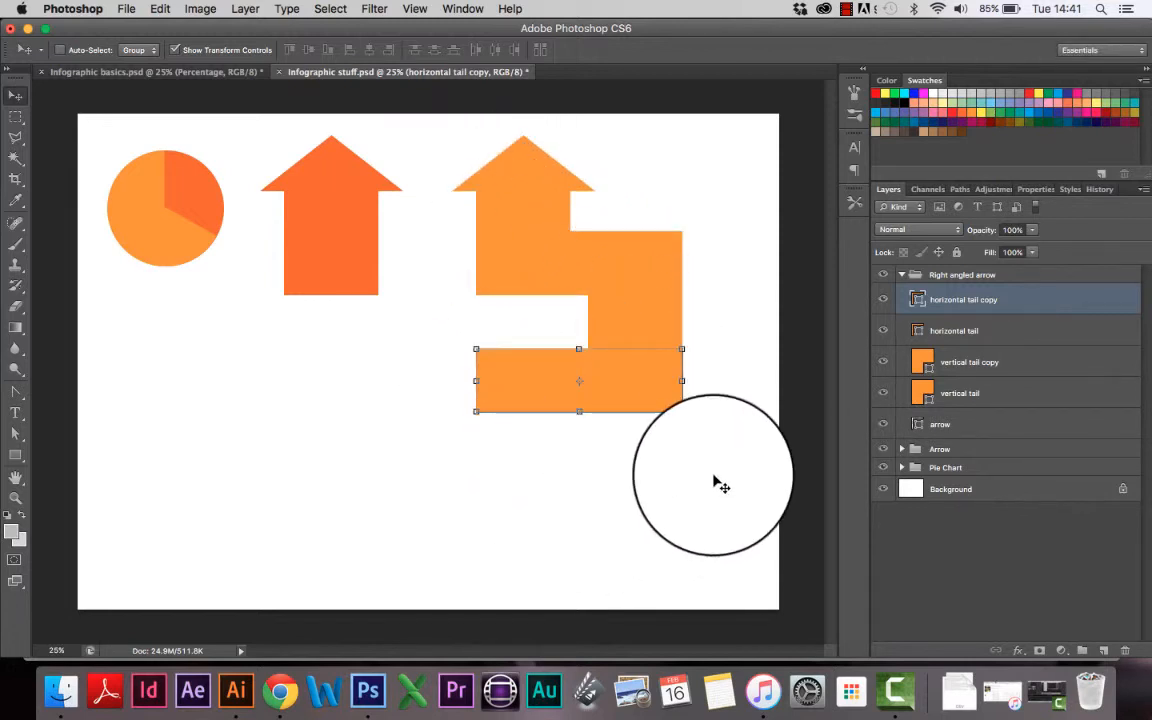
Step: Delete both trial tail copies and collapse the Right angled arrow group
click(1003, 338)
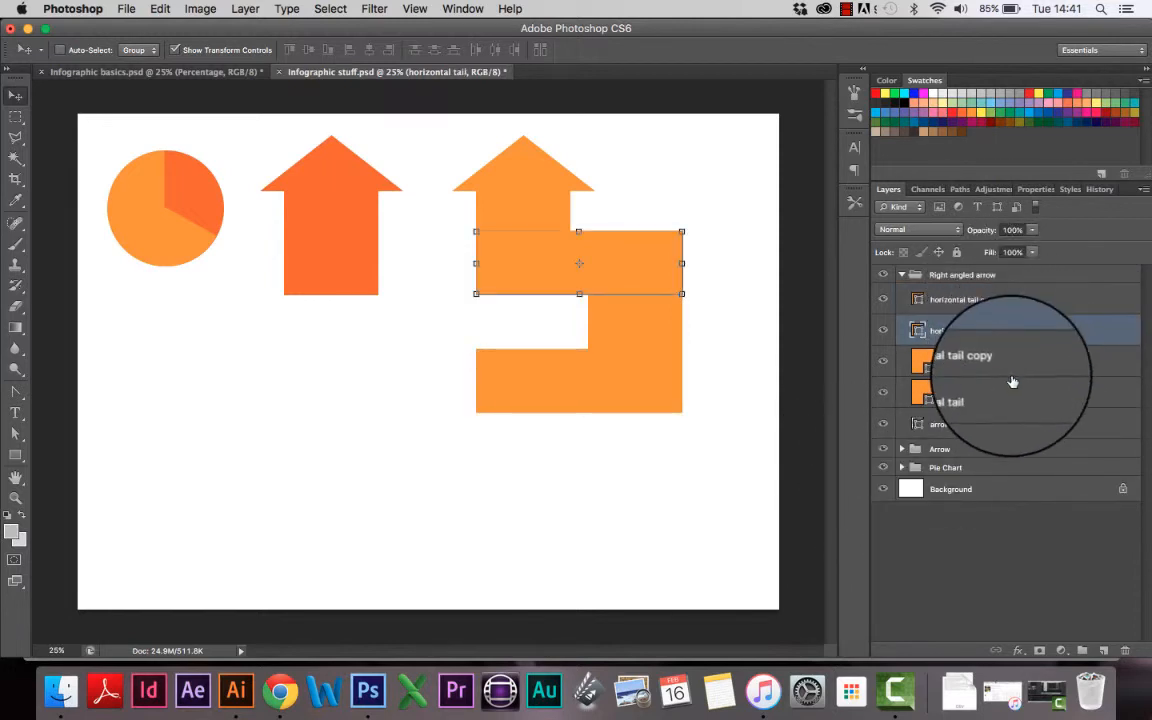
click(1005, 300)
super+click(1016, 358)
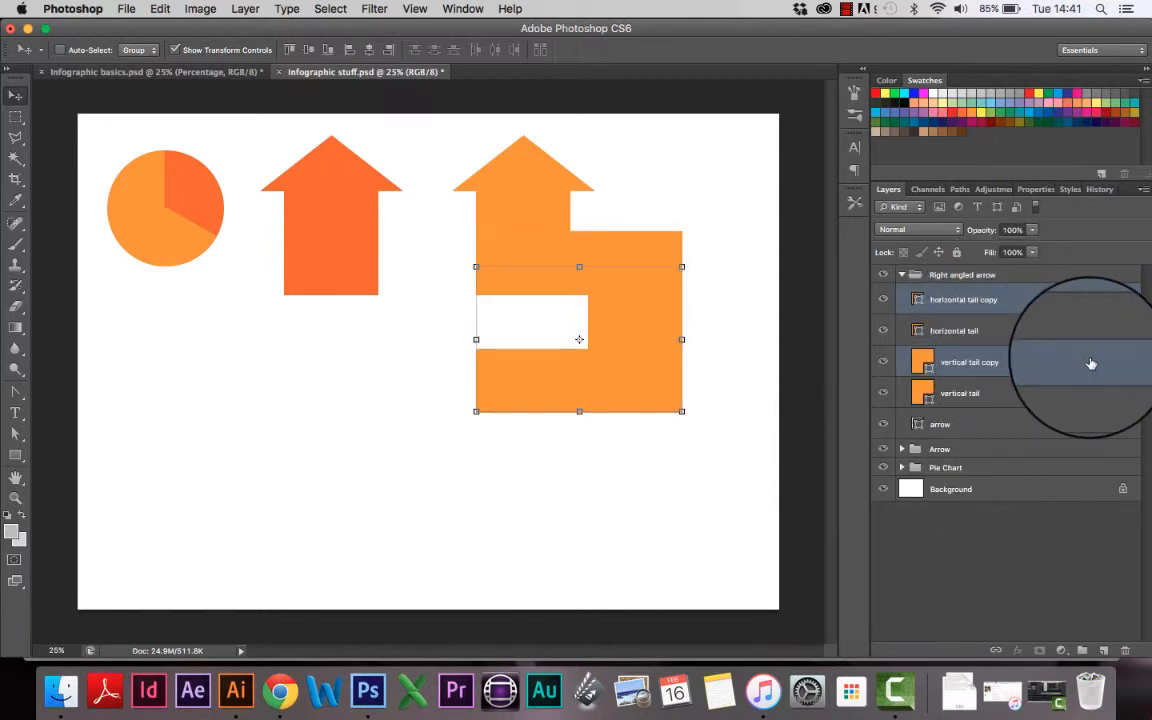
drag(1093, 360, 1126, 652)
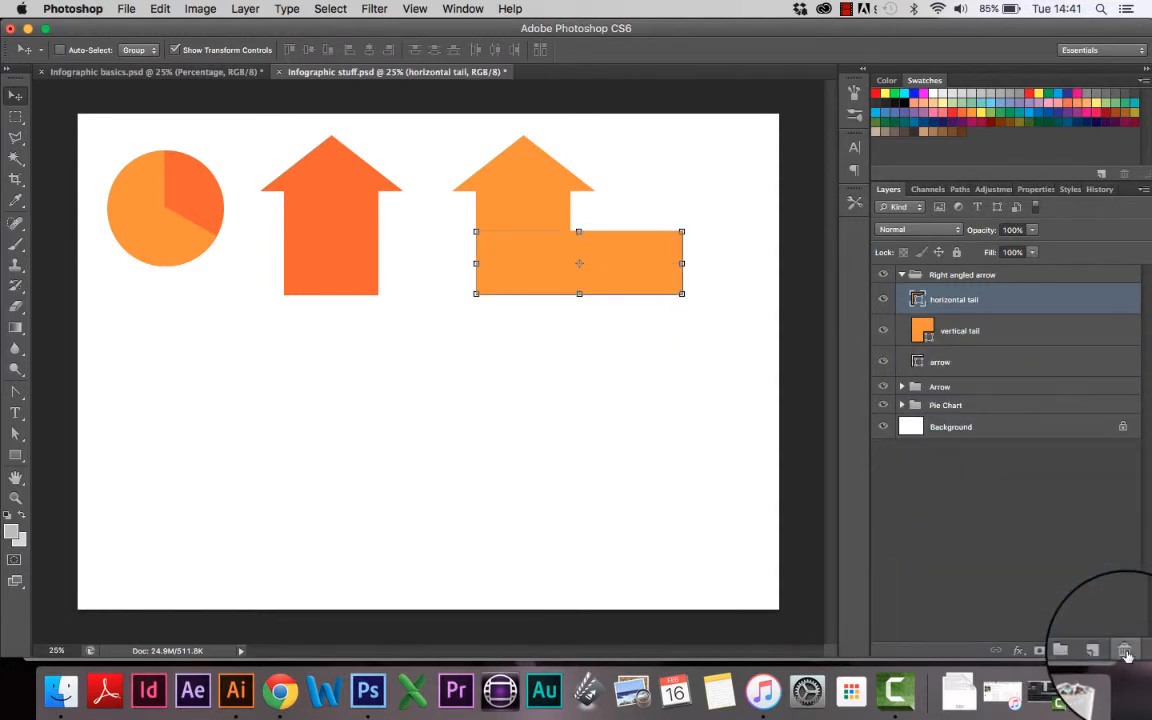
key(super+z)
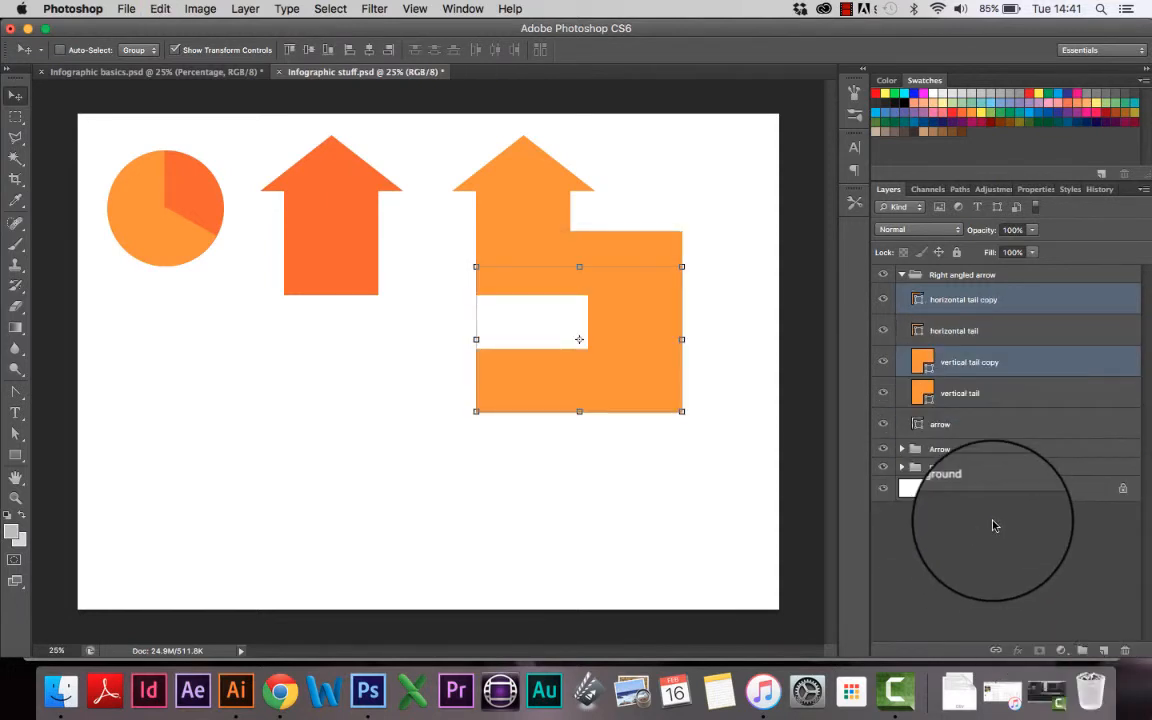
click(1020, 420)
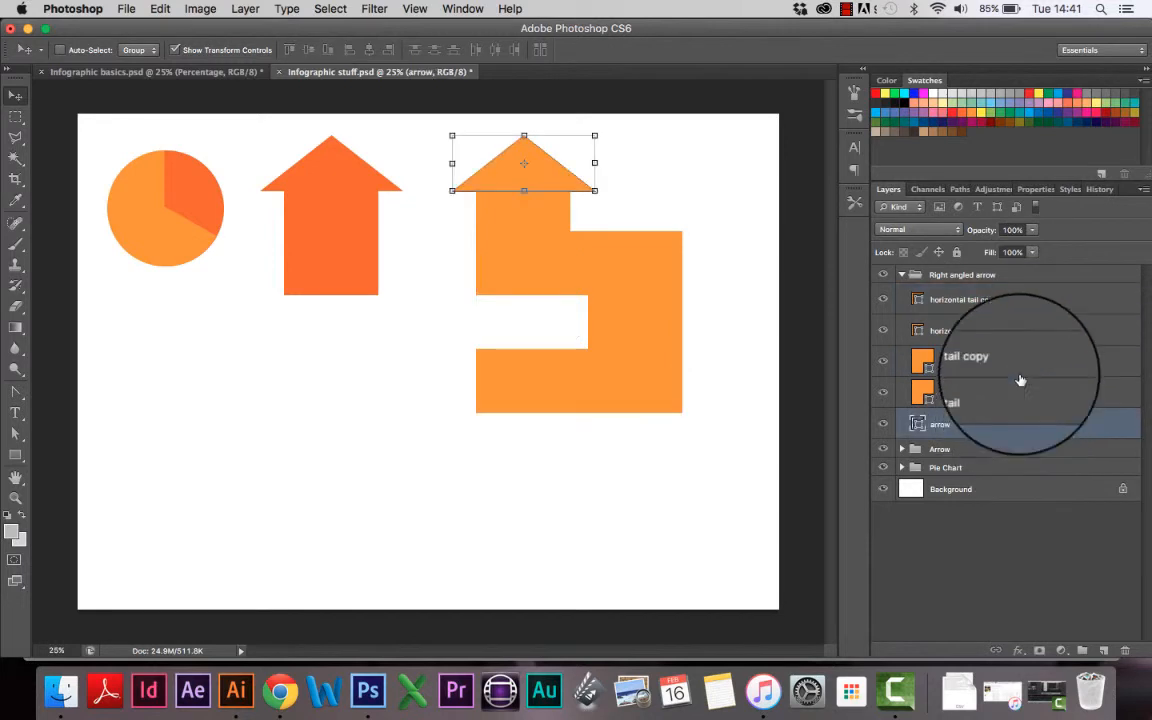
drag(998, 303, 1122, 652)
drag(990, 334, 1125, 651)
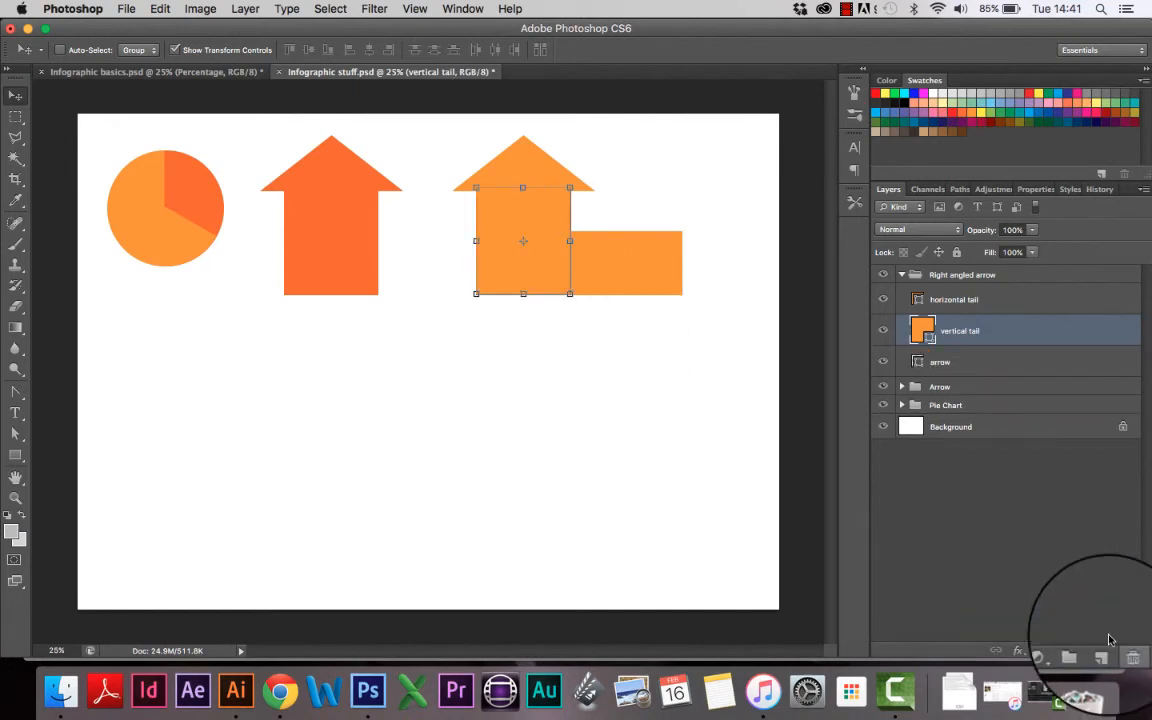
click(1052, 586)
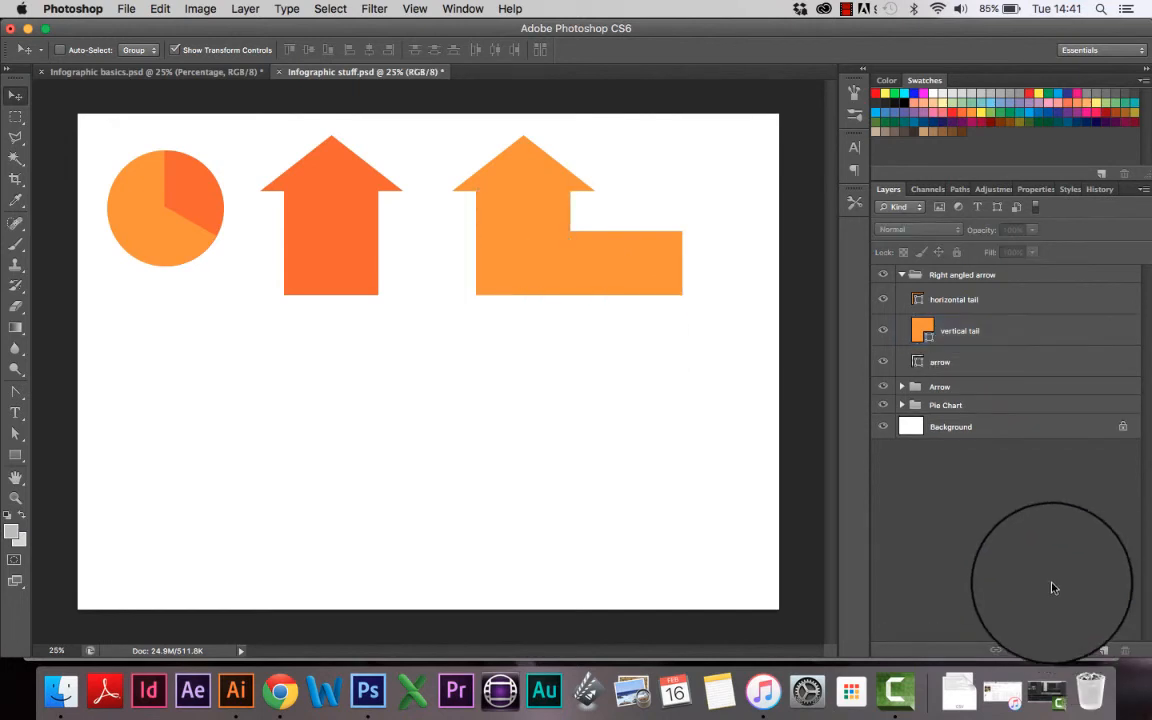
click(900, 274)
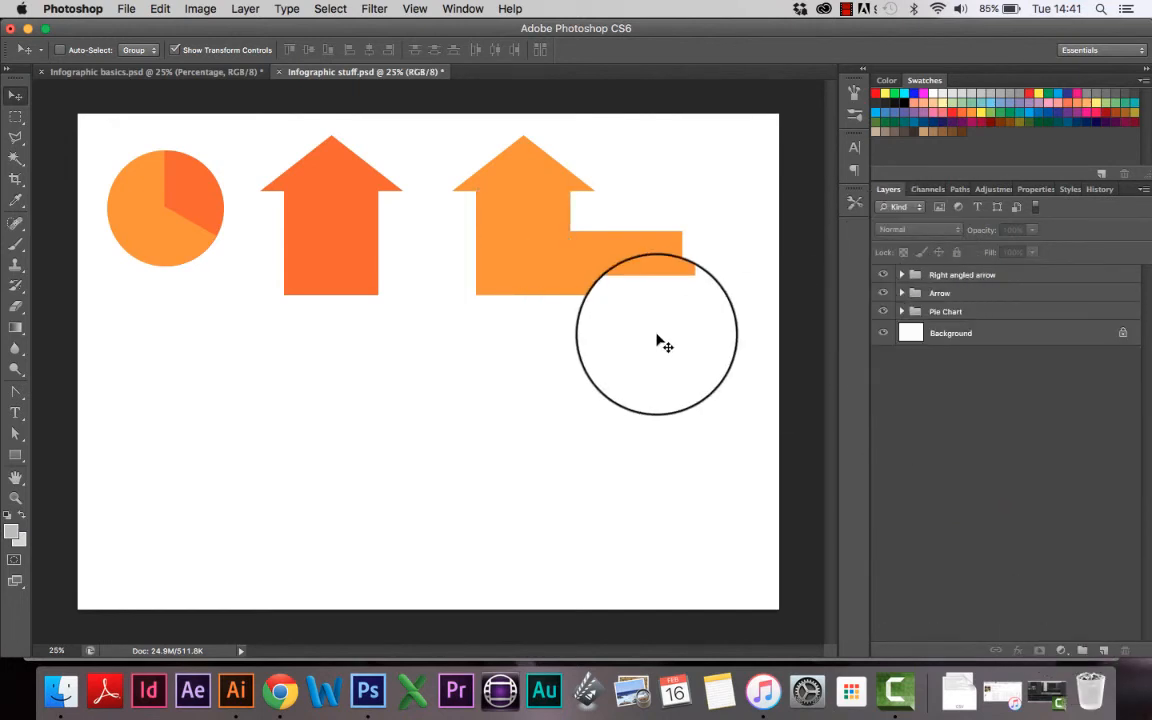